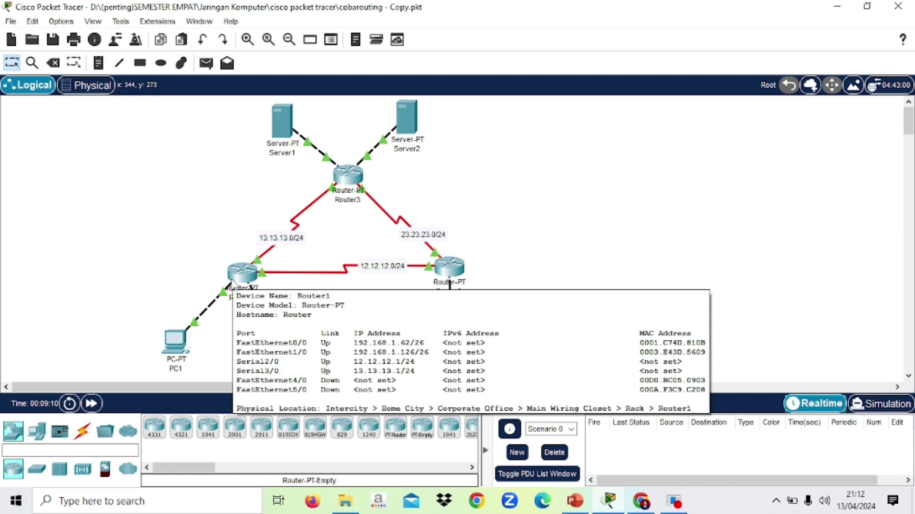
Step: Review the IPv4 address and subnet mask settings of Router1's FastEthernet0/0 and FastEthernet1/0 interfaces
click(231, 284)
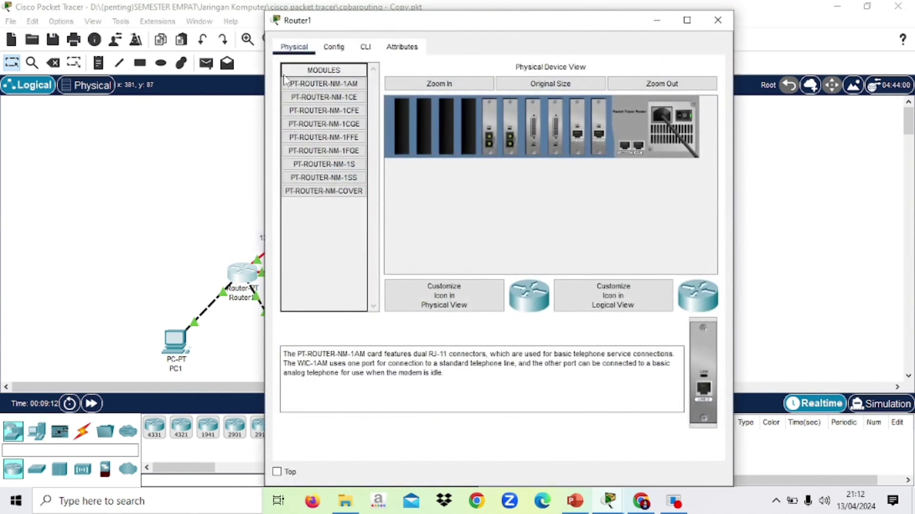
click(333, 47)
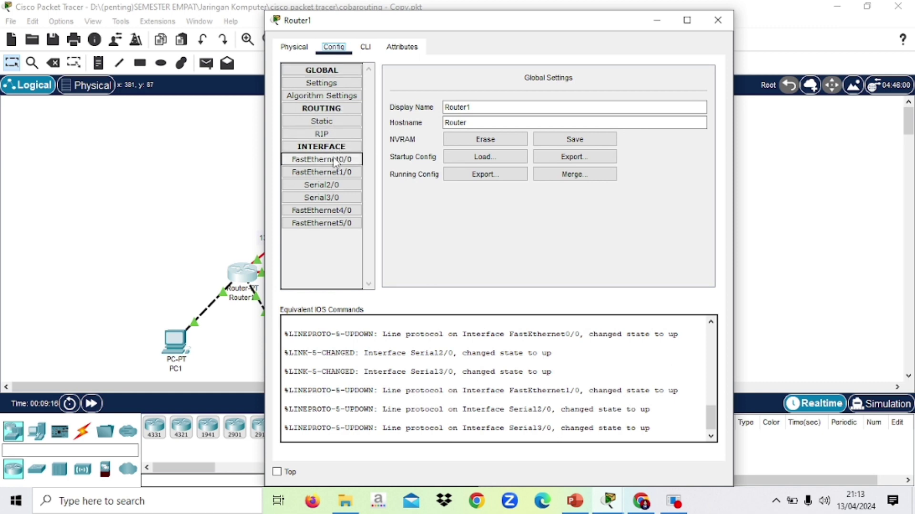
click(334, 161)
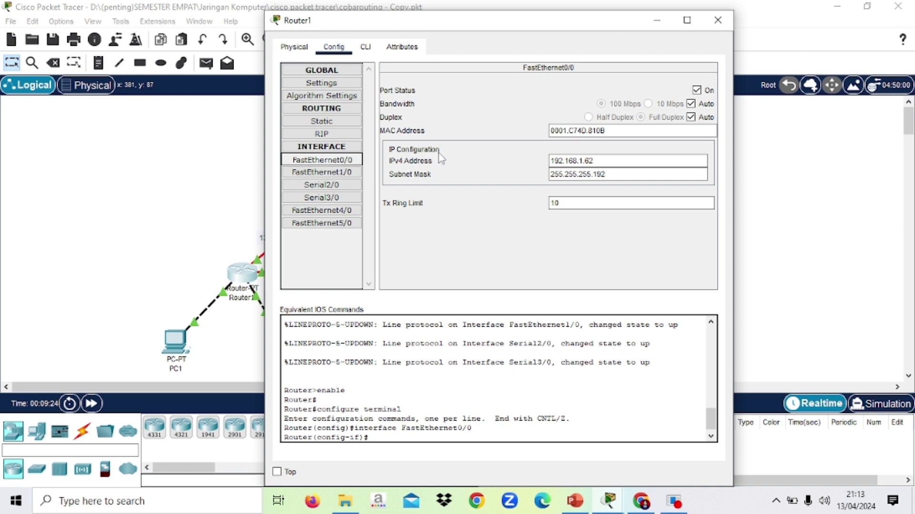
click(555, 161)
click(338, 172)
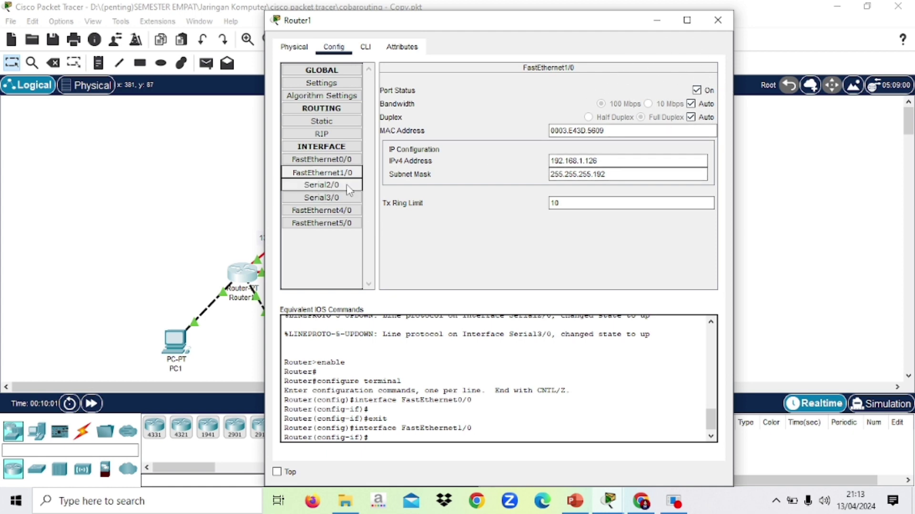
Step: Review the IPv4 address and subnet mask on Router1's Serial2/0 and Serial3/0 interfaces, then close the router's window
click(332, 186)
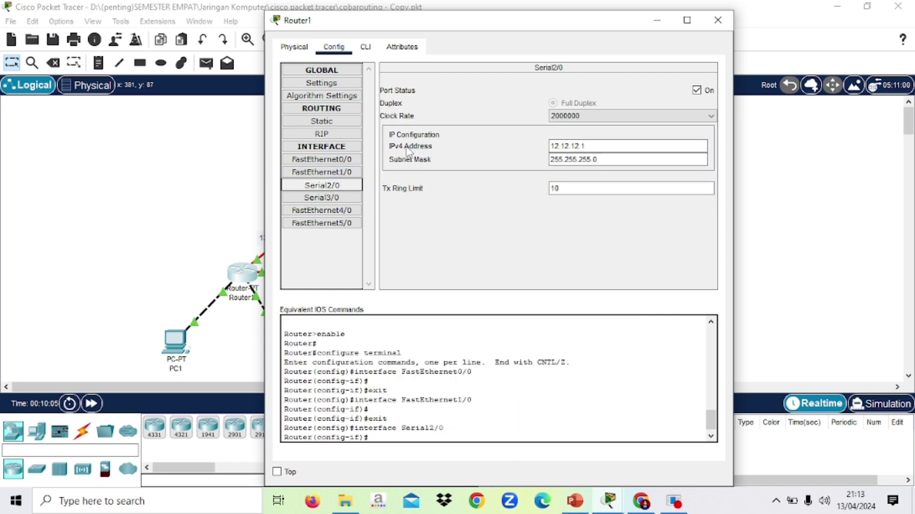
click(559, 148)
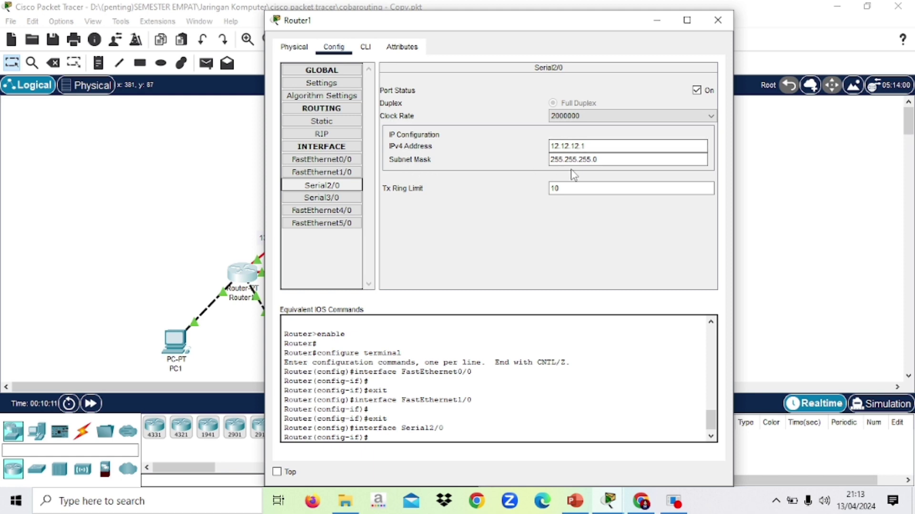
click(572, 161)
click(340, 198)
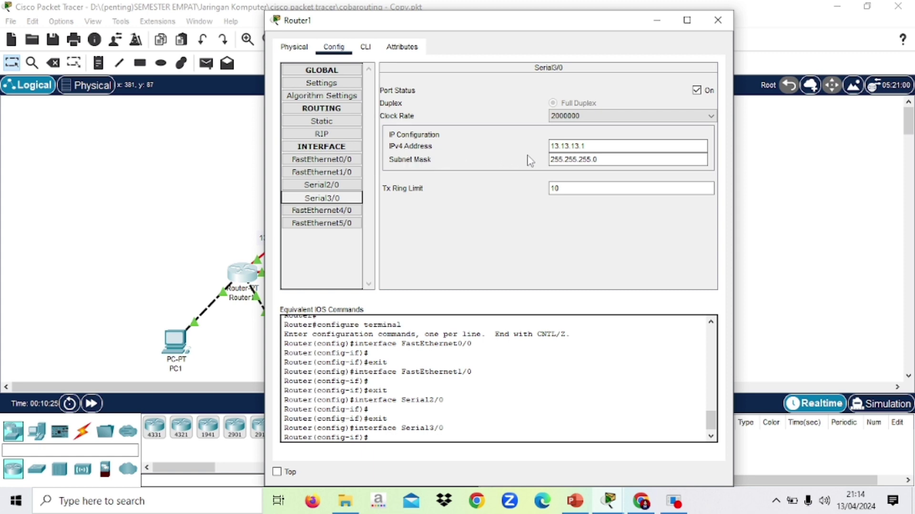
click(551, 147)
click(568, 160)
click(718, 25)
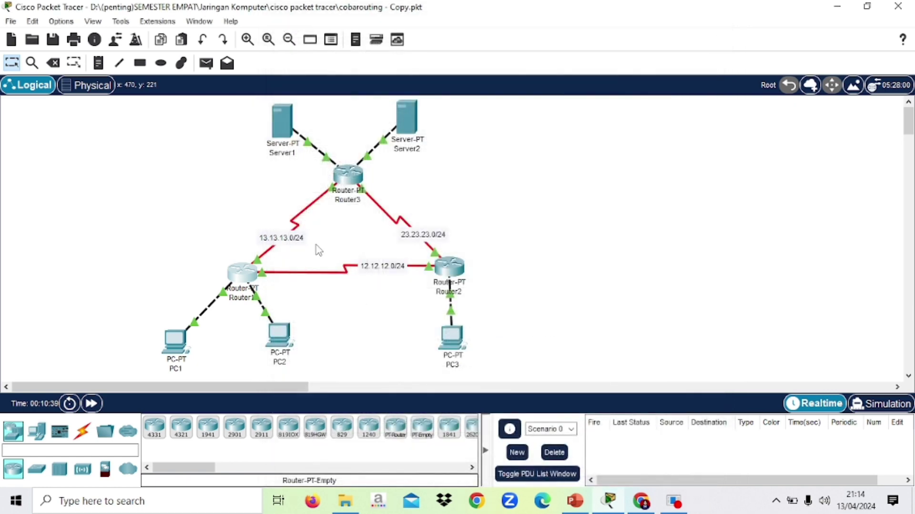
Step: Check PC1's static IP configuration, including its address, subnet mask and default gateway, and close its window
click(176, 347)
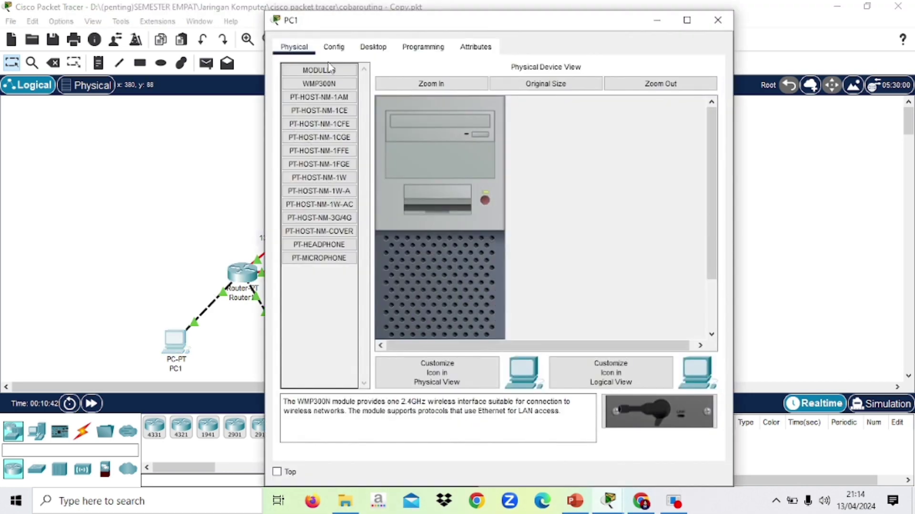
click(374, 46)
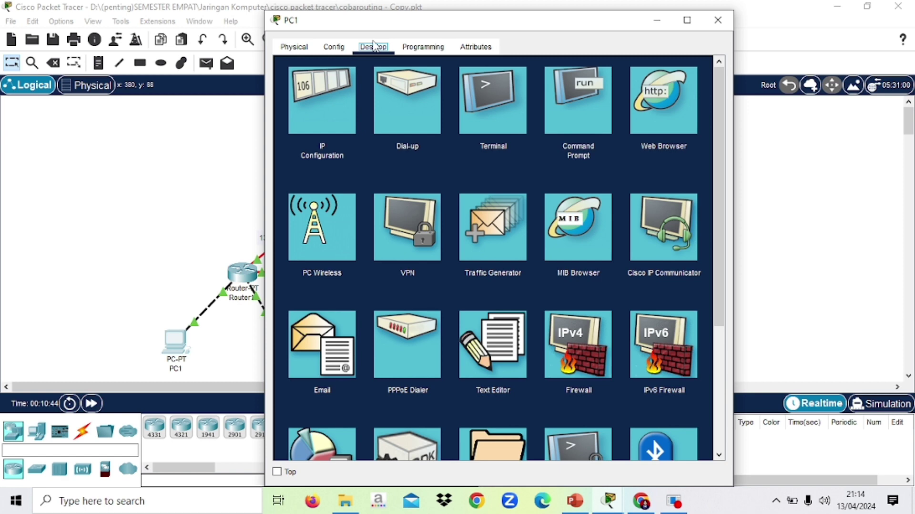
click(340, 88)
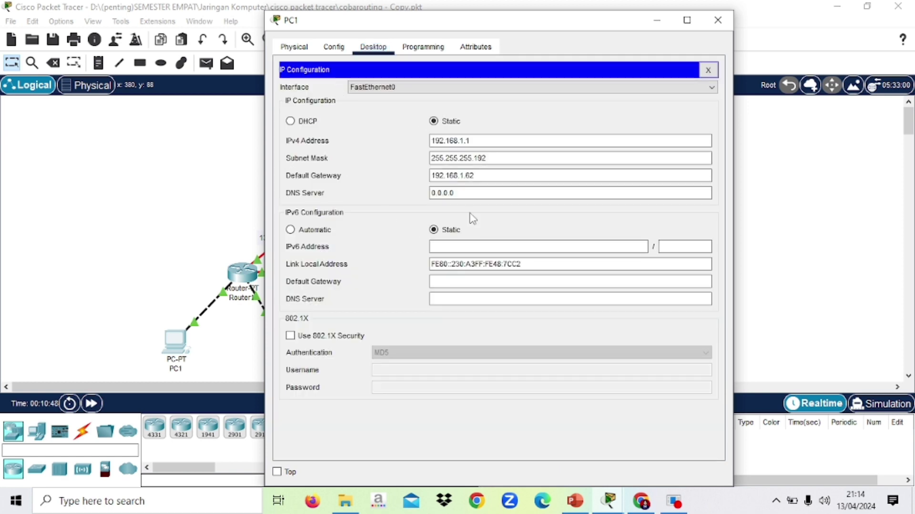
click(446, 141)
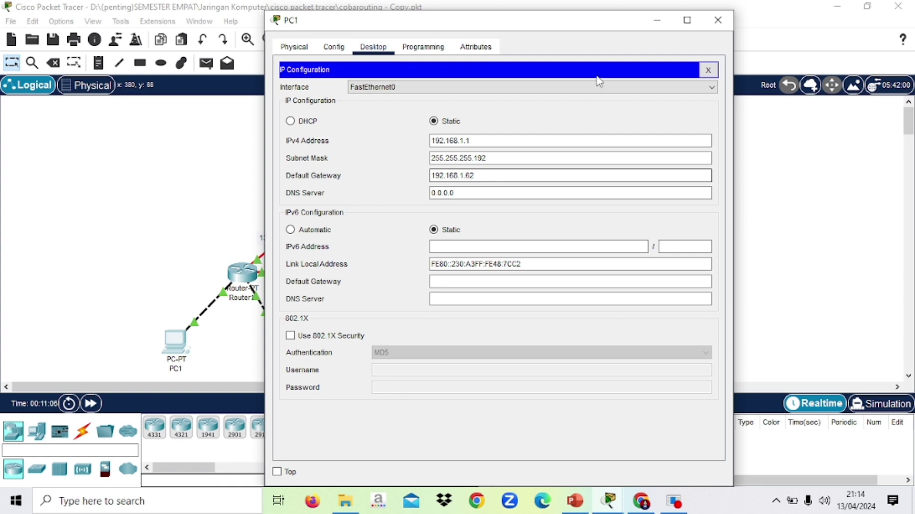
click(719, 21)
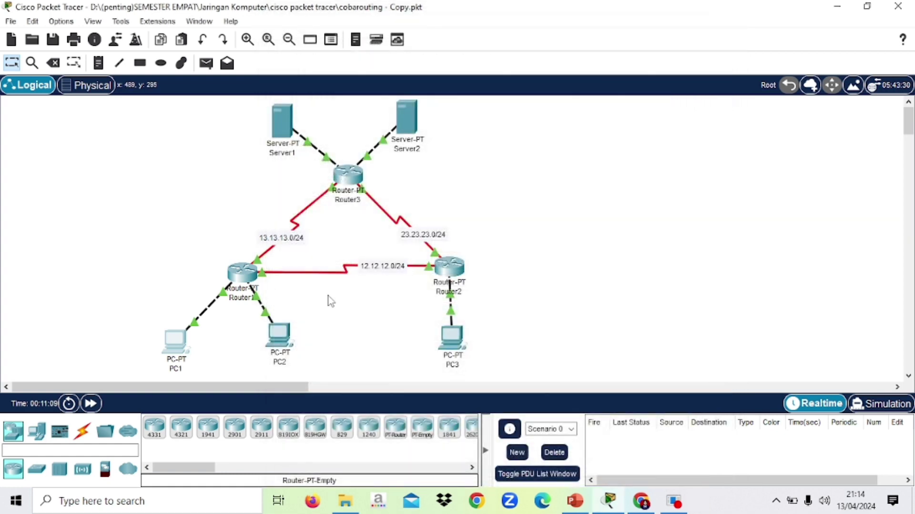
Step: Check PC2's static IP configuration, including its address, subnet mask and default gateway, and close its window
click(280, 335)
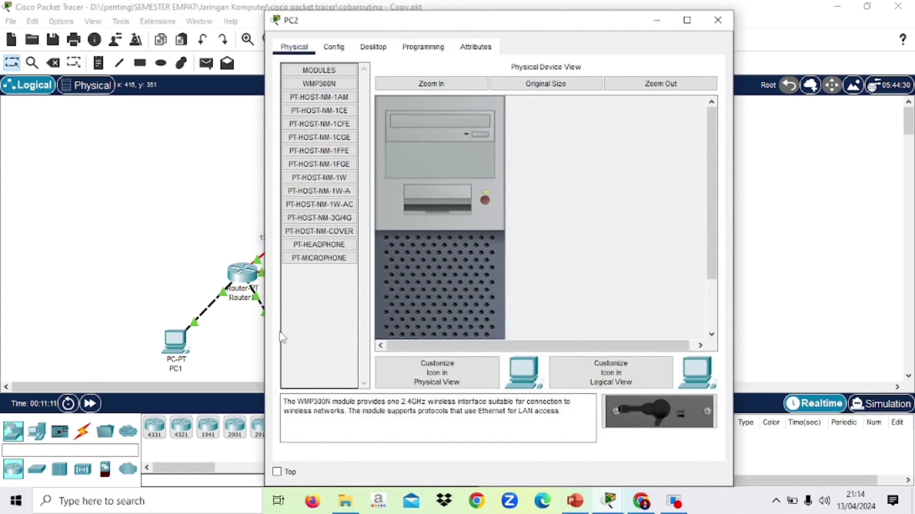
click(380, 48)
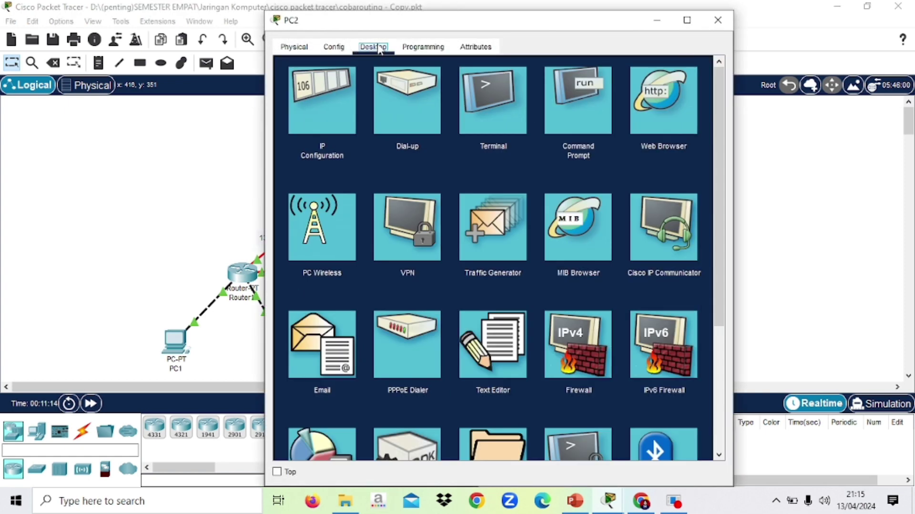
click(341, 98)
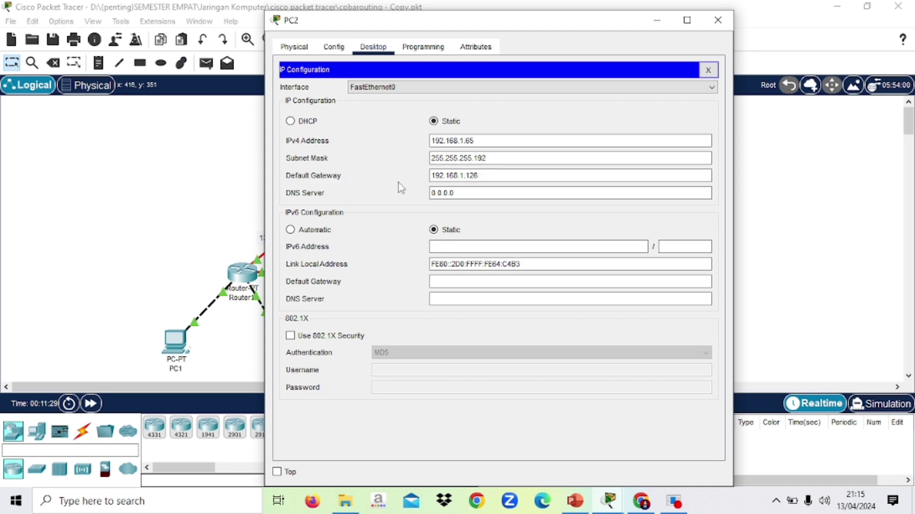
click(432, 180)
click(718, 20)
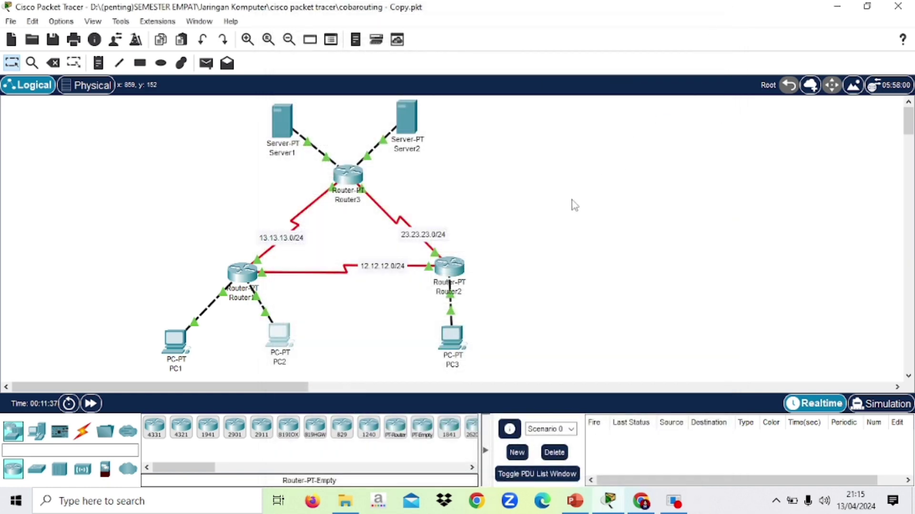
Step: Review the IPv4 address and subnet mask settings of Router2's FastEthernet0/0 and FastEthernet1/0 interfaces
click(463, 265)
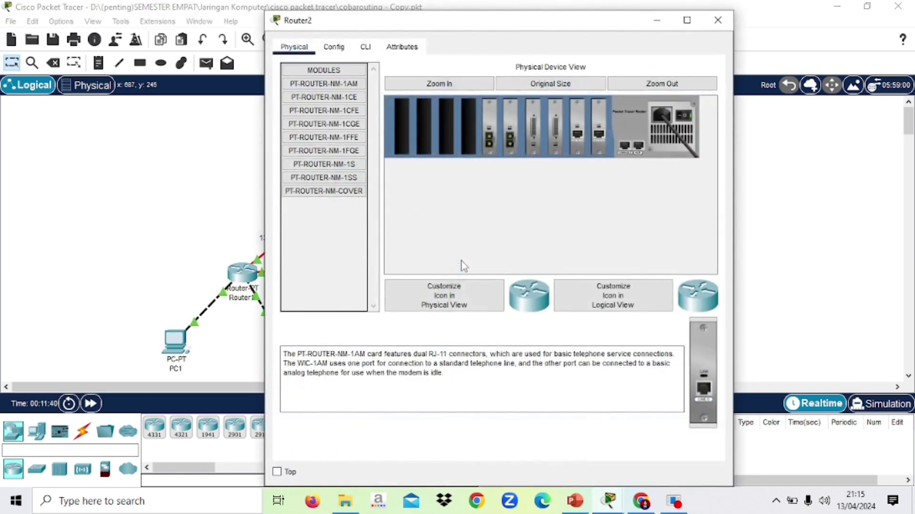
click(334, 46)
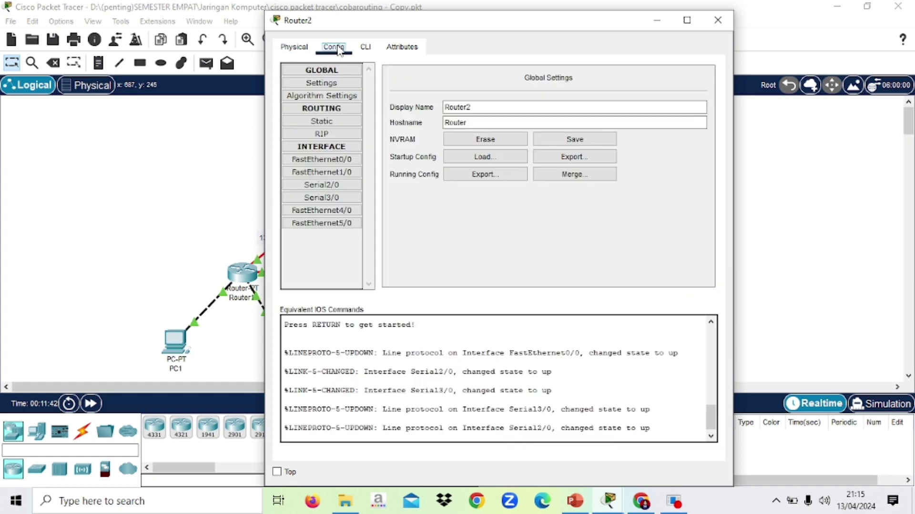
click(350, 160)
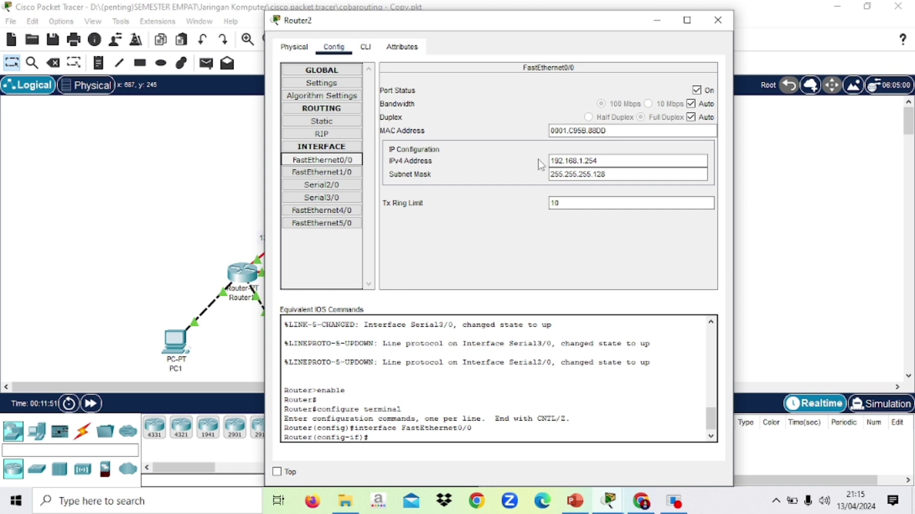
click(563, 161)
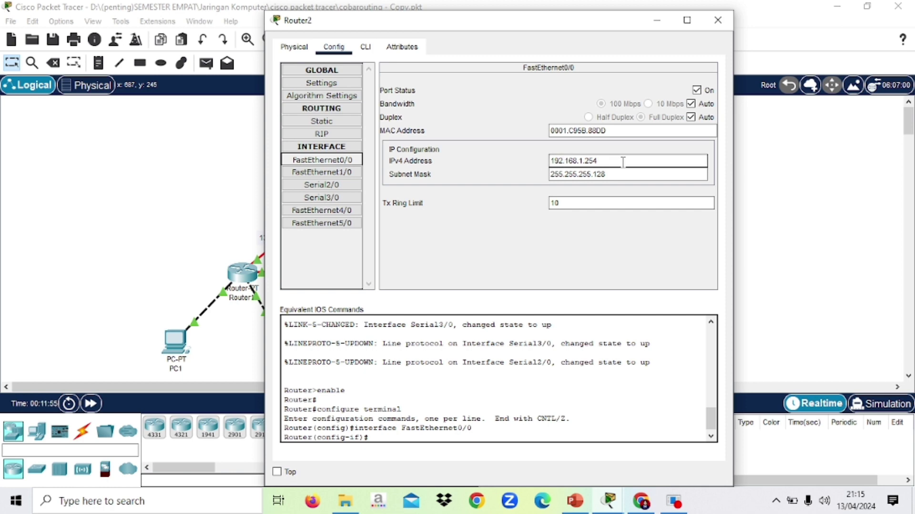
click(424, 186)
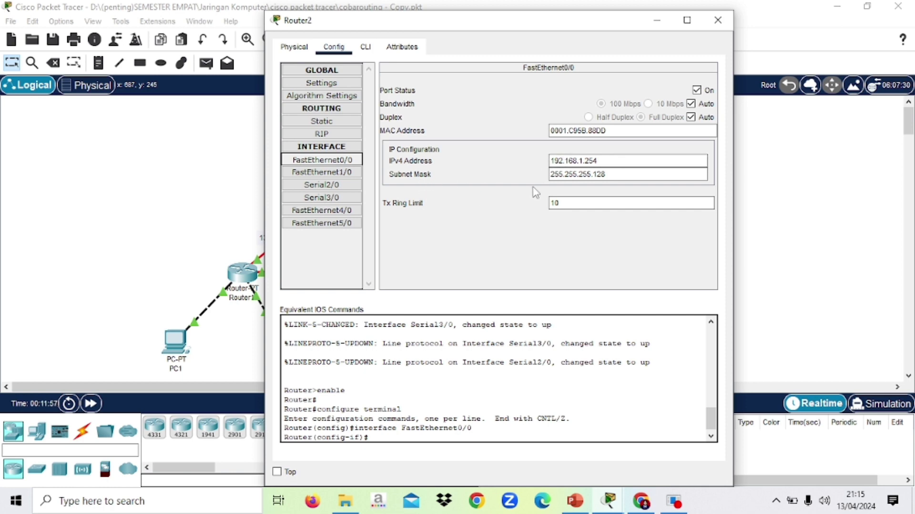
click(575, 175)
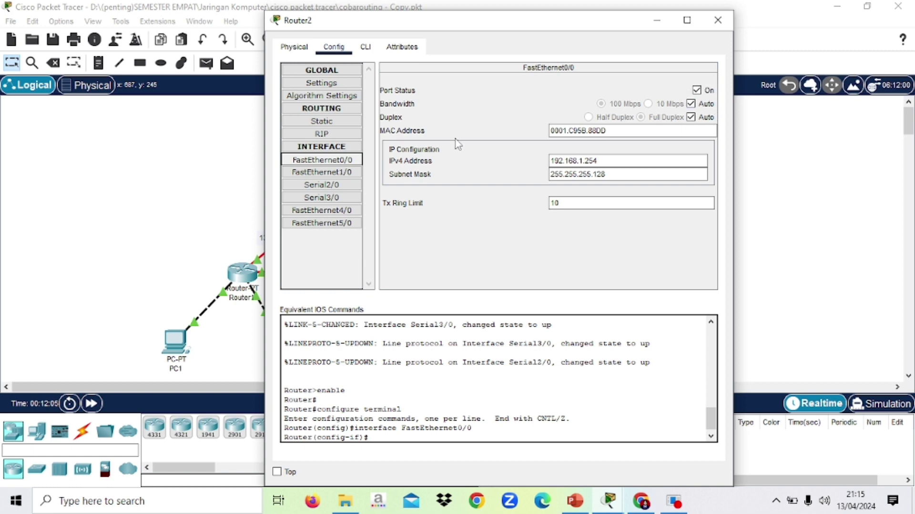
click(327, 172)
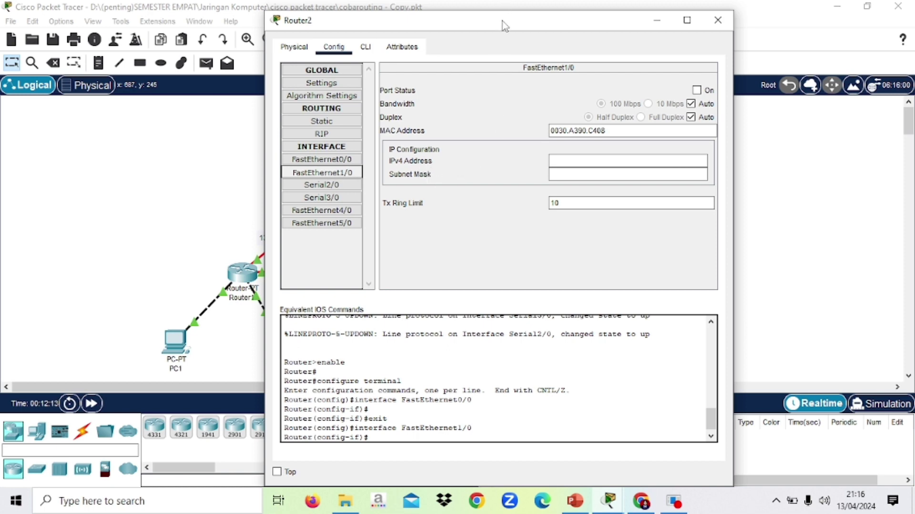
Step: Uncover part of the topology behind Router2's window, review its Serial2/0 and Serial3/0 IP settings, and close the window
drag(505, 30, 597, 33)
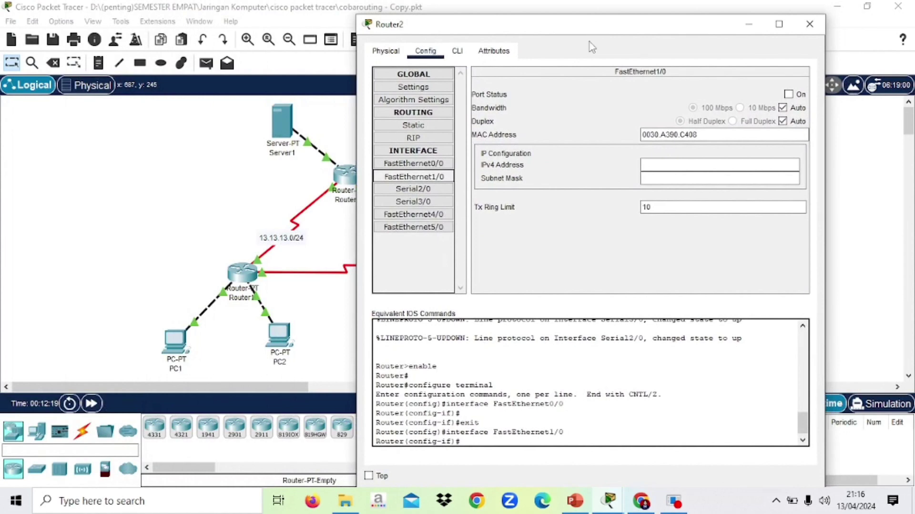
click(430, 193)
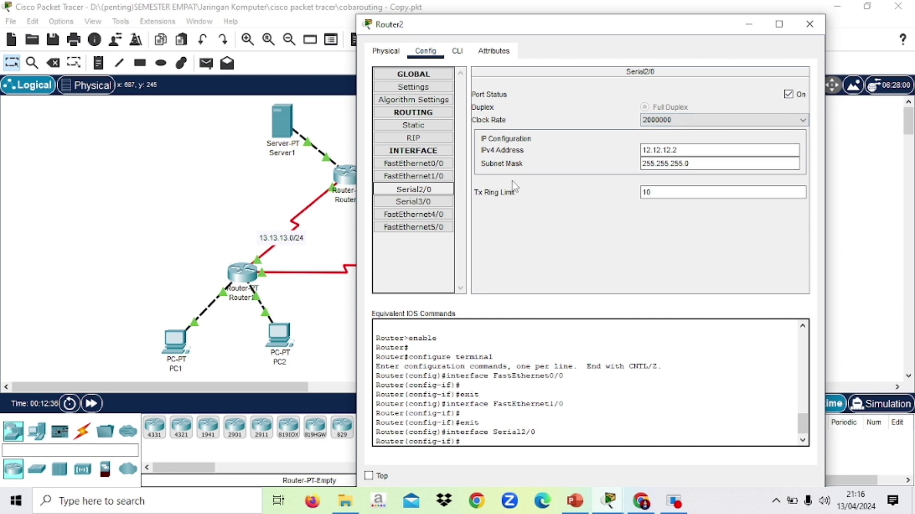
click(427, 202)
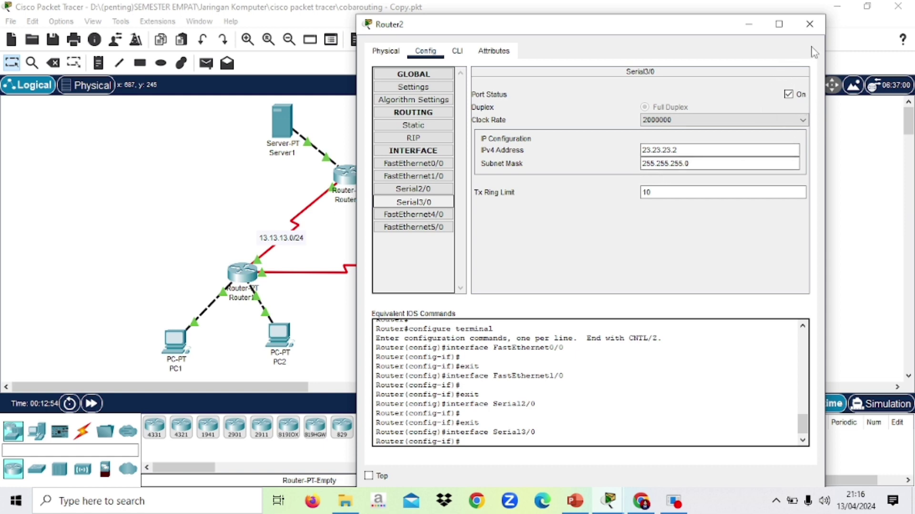
click(811, 30)
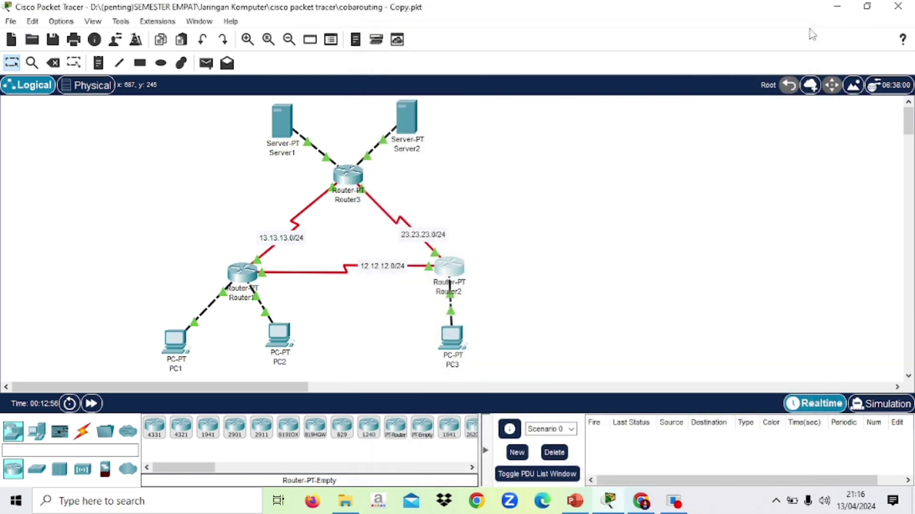
Step: Check PC3's static IP configuration, including its address, subnet mask and default gateway, and close its window
click(456, 340)
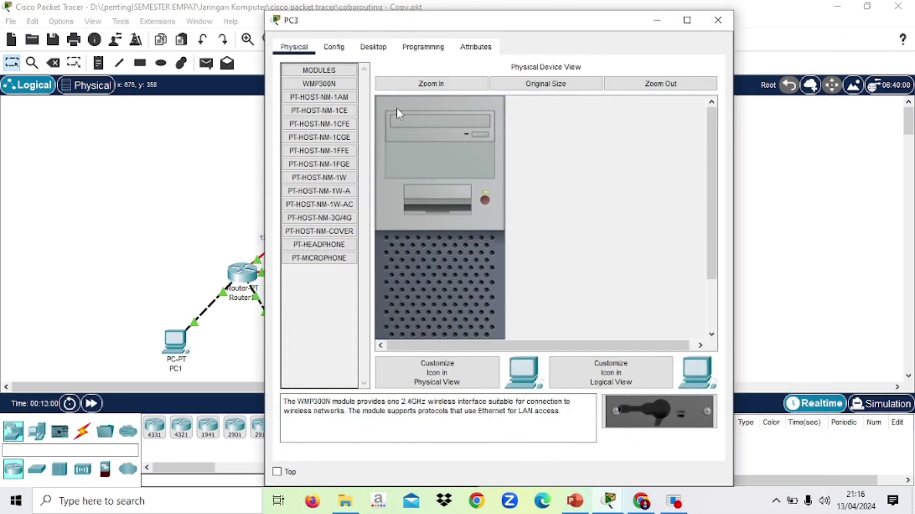
click(373, 46)
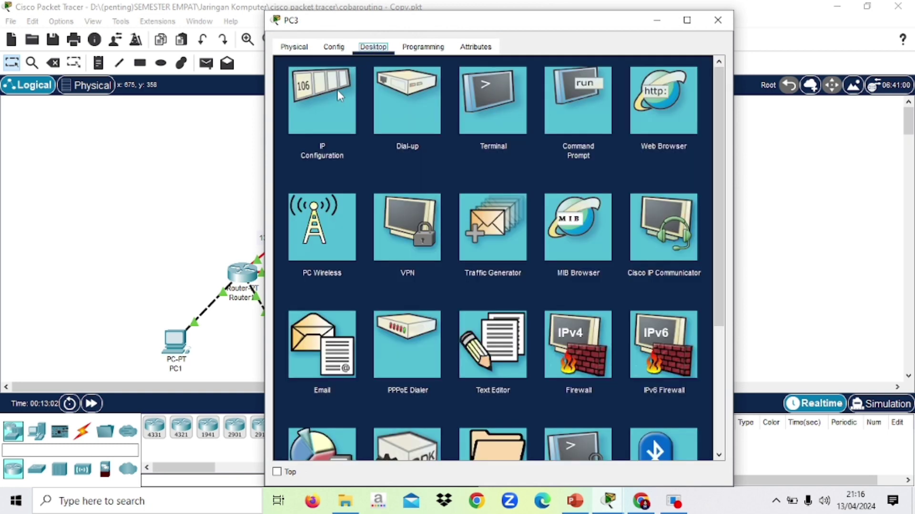
click(337, 91)
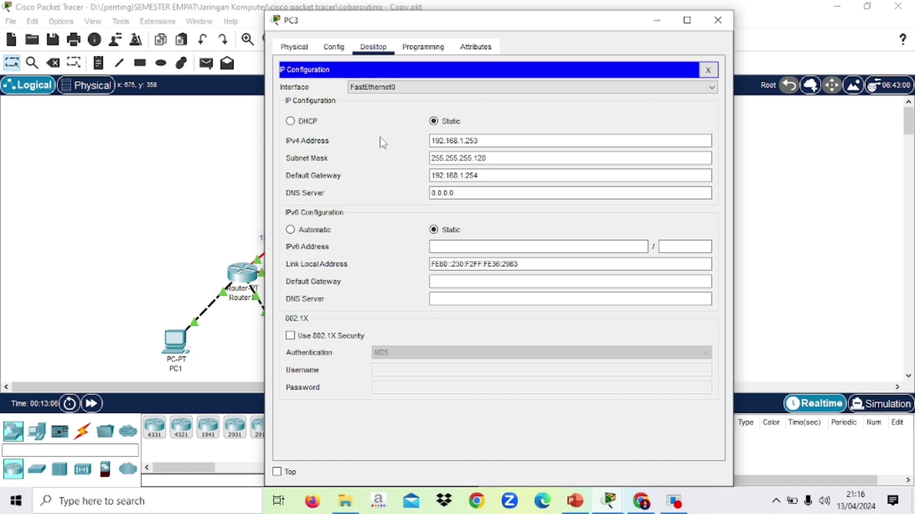
click(436, 140)
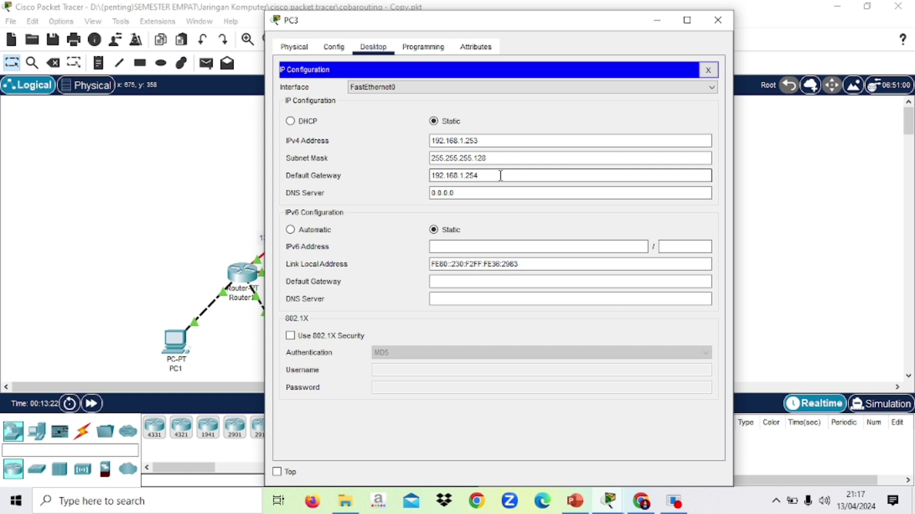
click(717, 29)
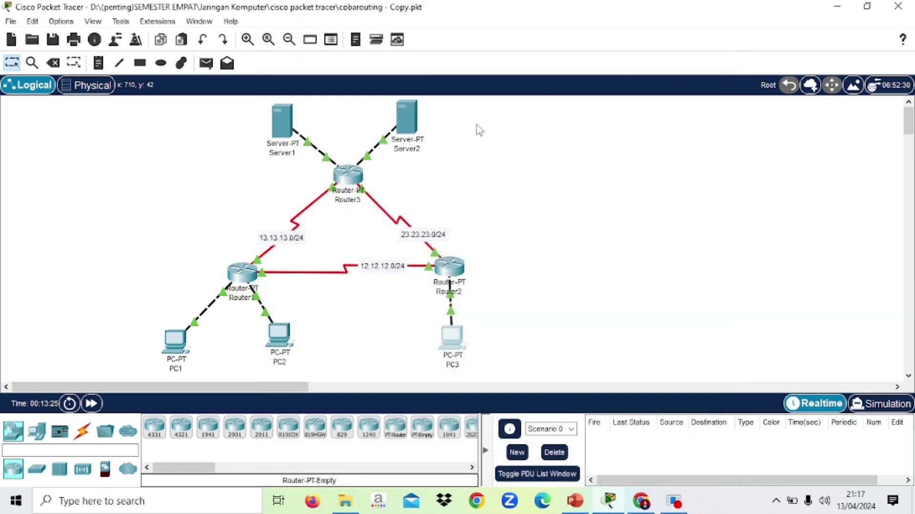
Step: Review the IPv4 address and subnet mask settings of Router3's FastEthernet0/0 and FastEthernet1/0 interfaces
click(358, 179)
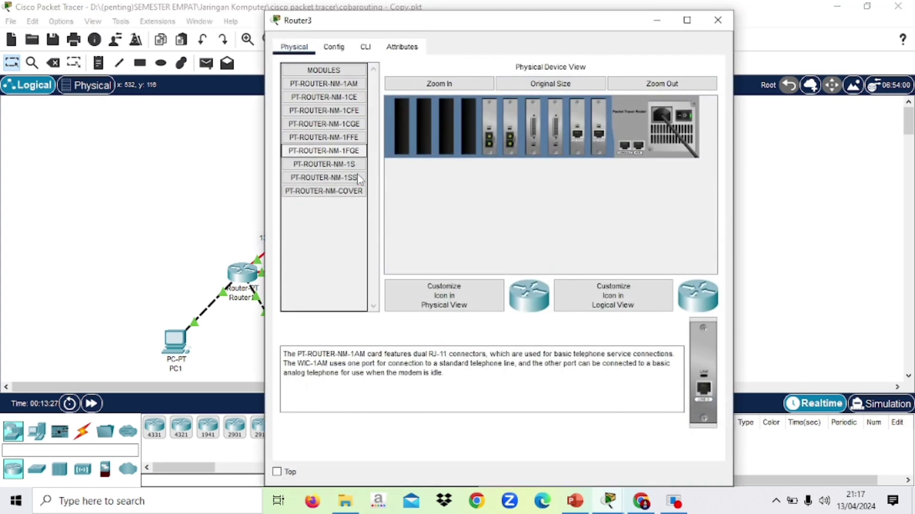
click(334, 47)
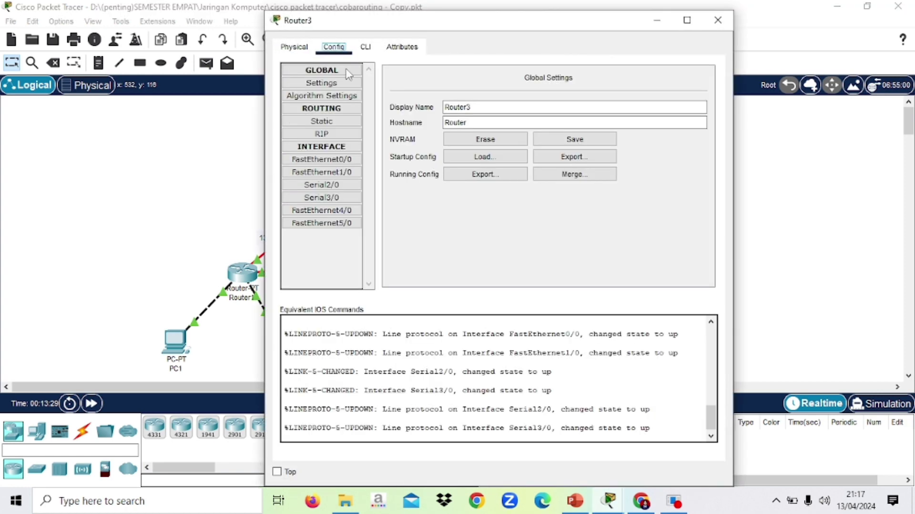
click(346, 162)
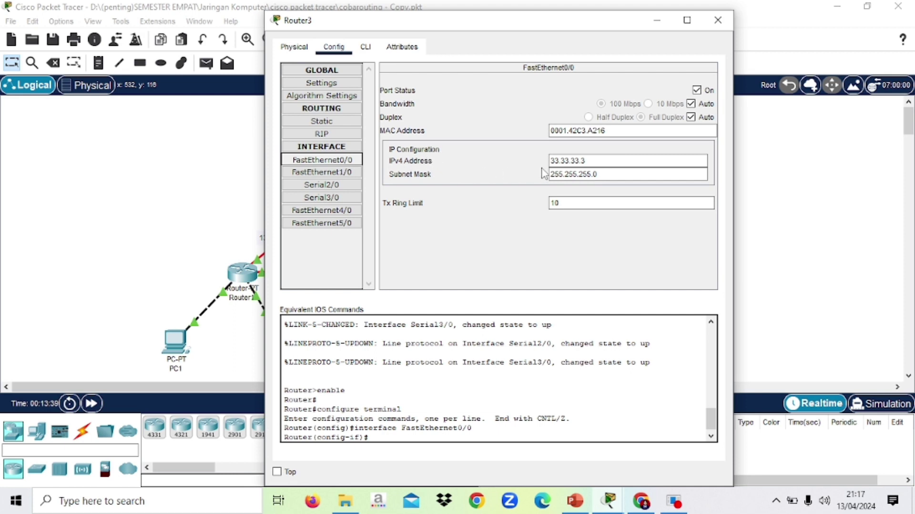
click(572, 162)
click(553, 177)
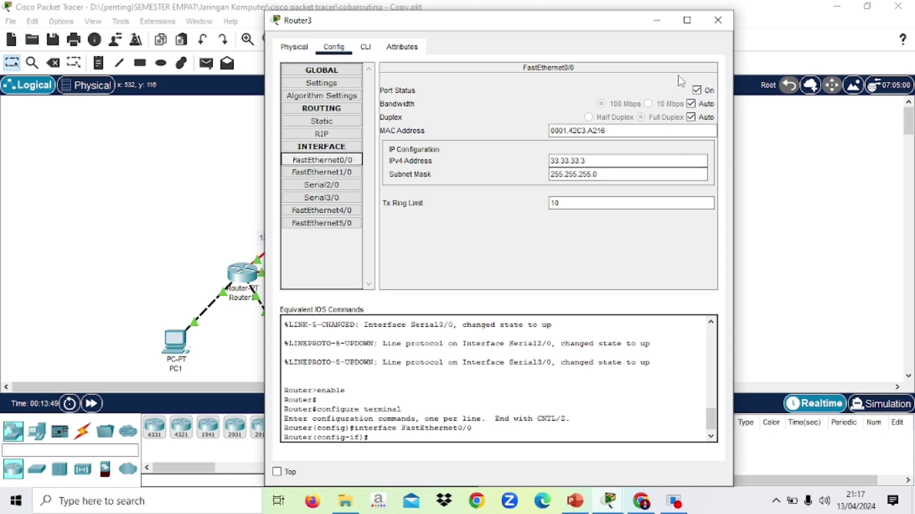
click(340, 176)
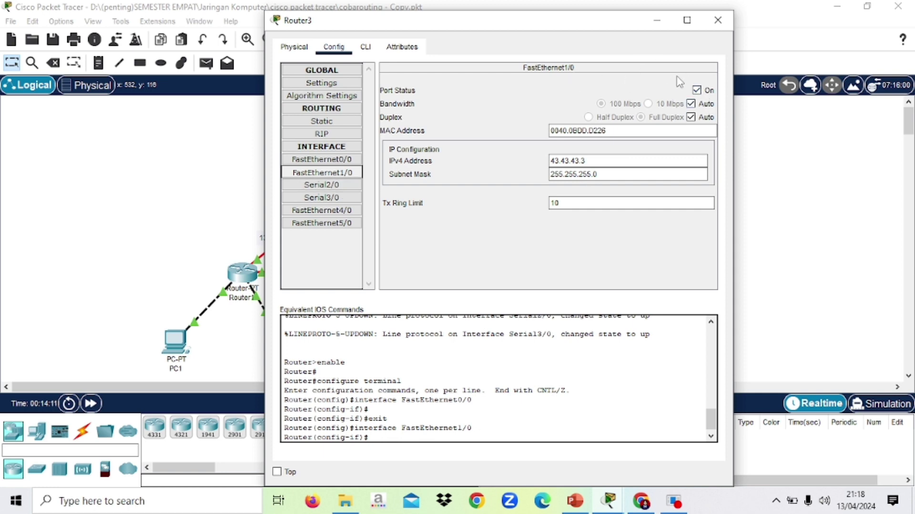
Step: Review the IP settings of Router3's Serial2/0 and Serial3/0 interfaces and close the router's window
click(333, 185)
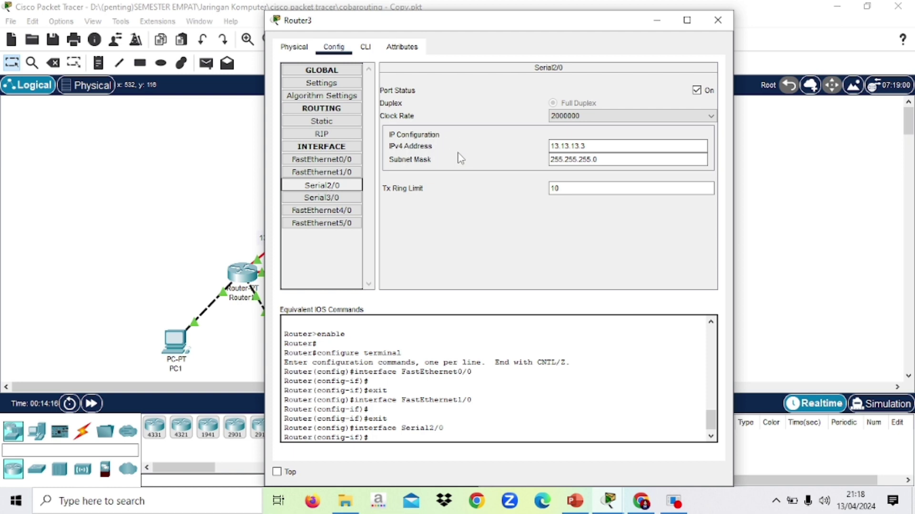
click(563, 150)
click(328, 198)
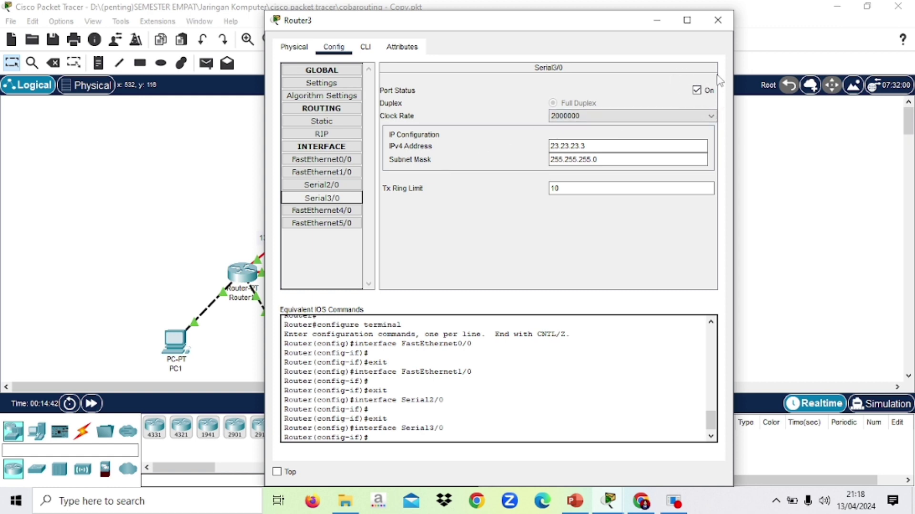
click(717, 21)
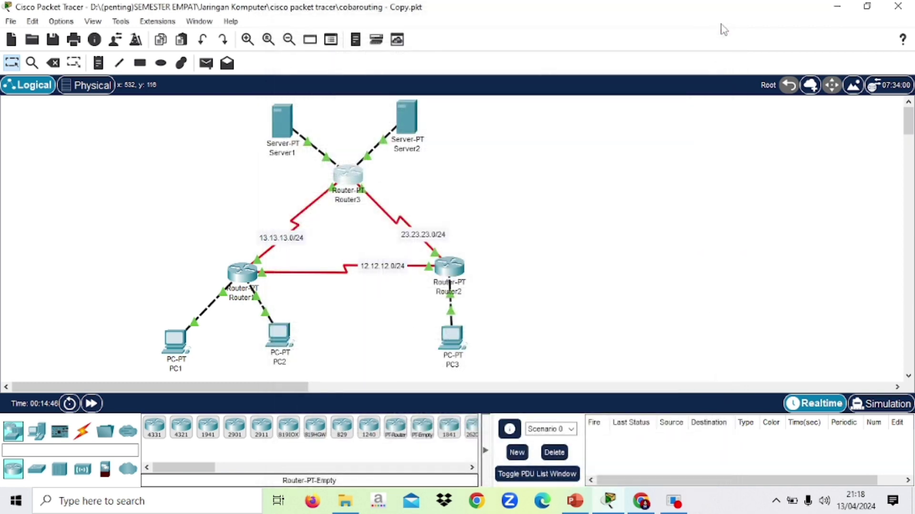
Step: Check Server1's static IP configuration, including its address, subnet mask, default gateway and DNS server, and close its window
click(283, 125)
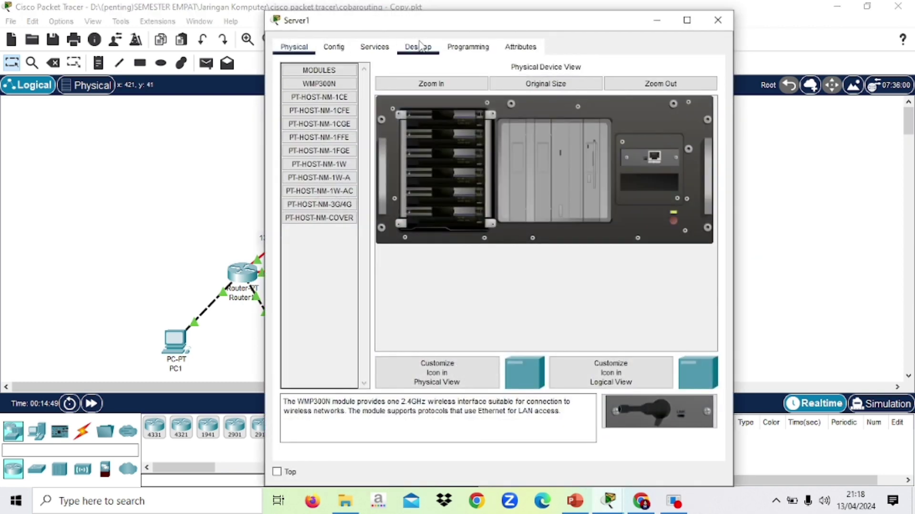
click(406, 51)
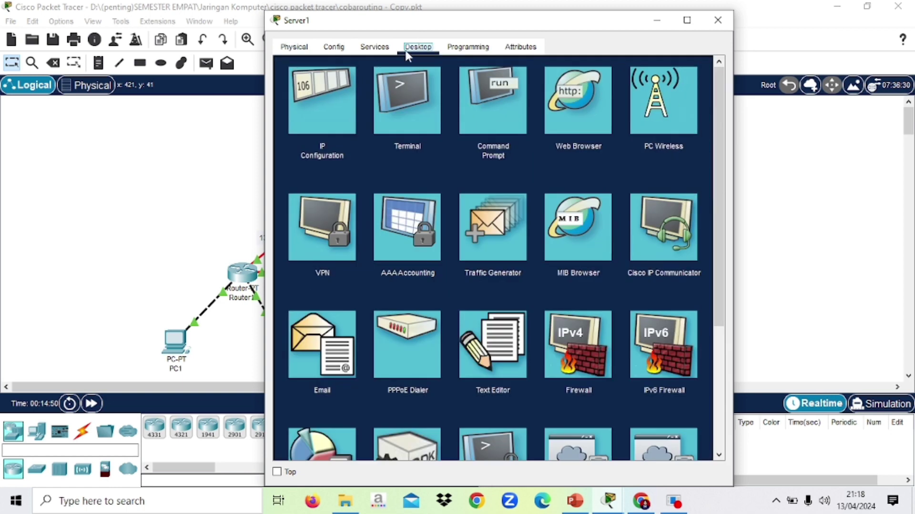
click(328, 95)
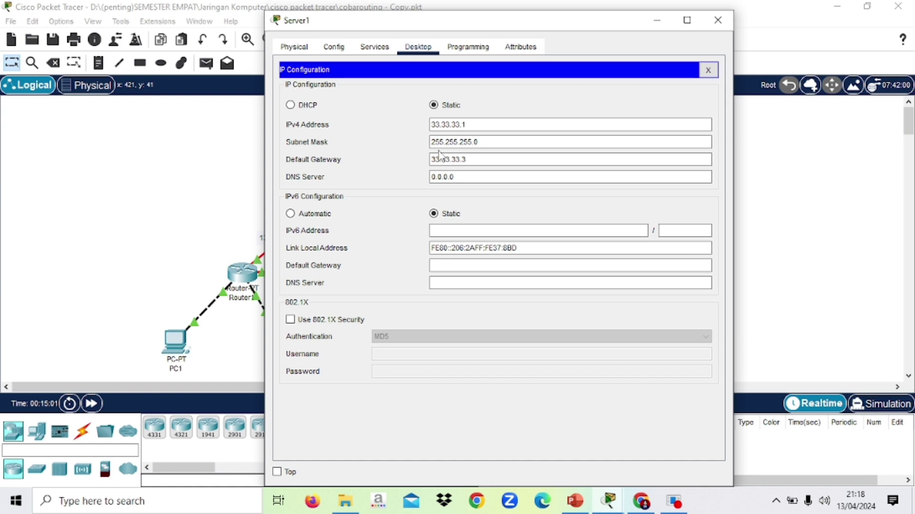
click(458, 143)
click(468, 179)
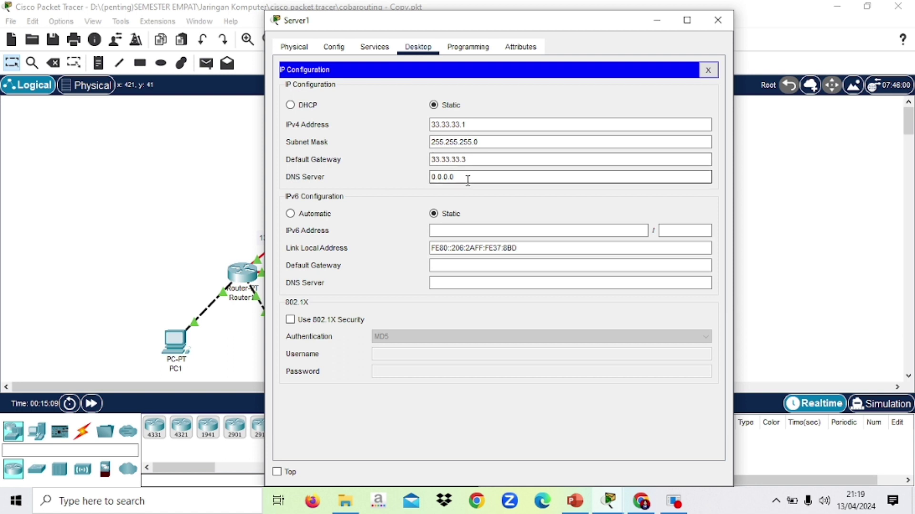
click(718, 20)
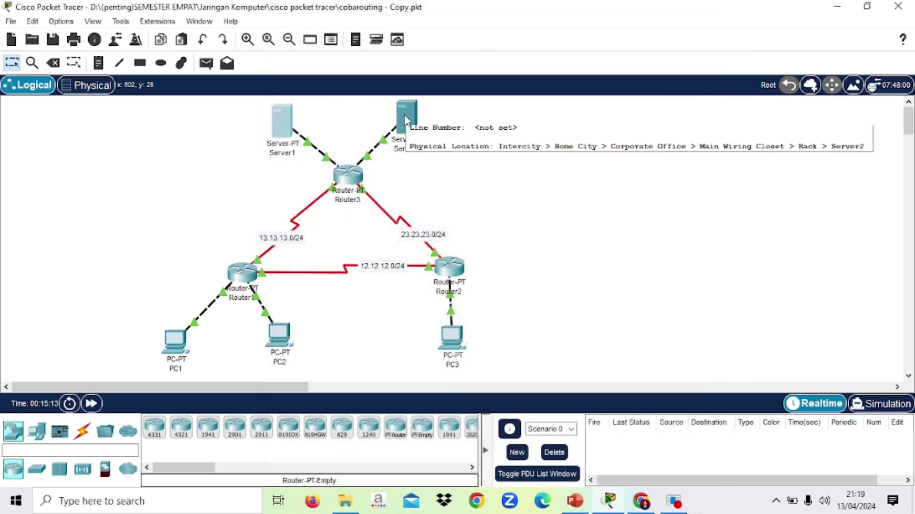
Step: Check Server2's static IP configuration, including its address, subnet mask and default gateway, and close its window
click(405, 117)
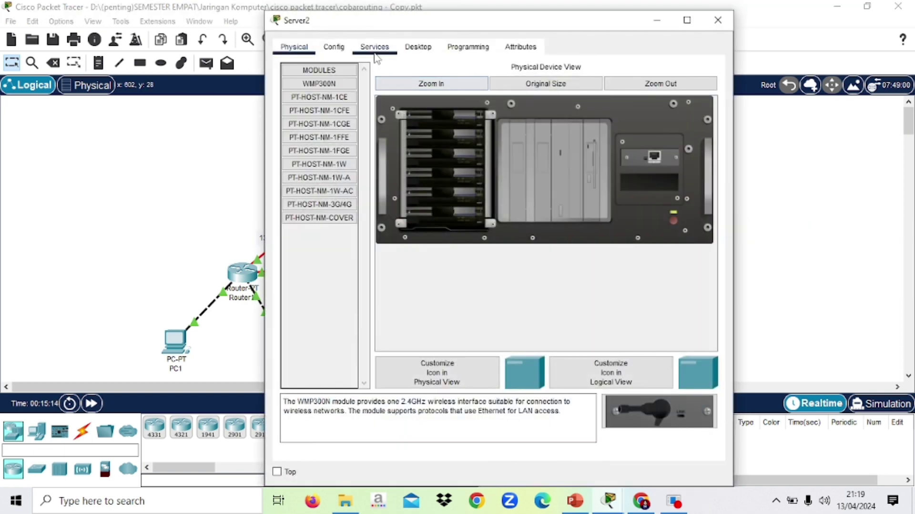
click(411, 53)
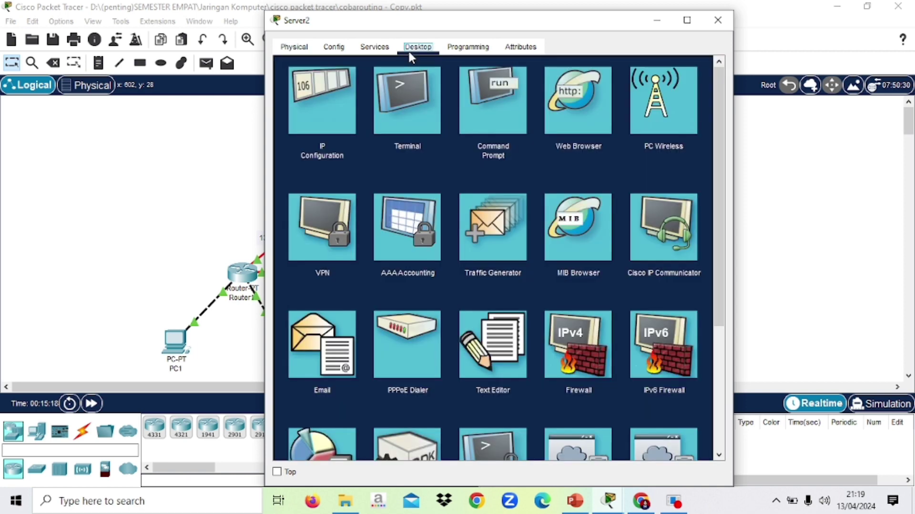
click(316, 98)
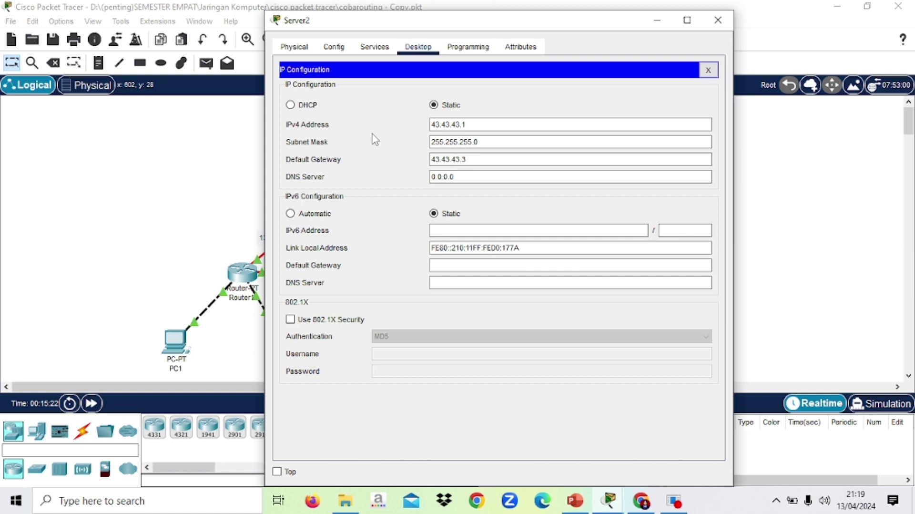
click(452, 139)
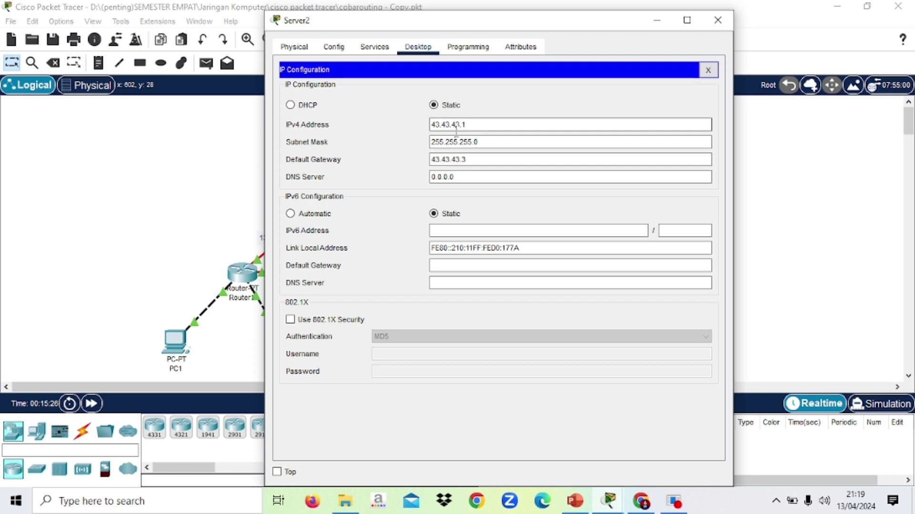
click(442, 142)
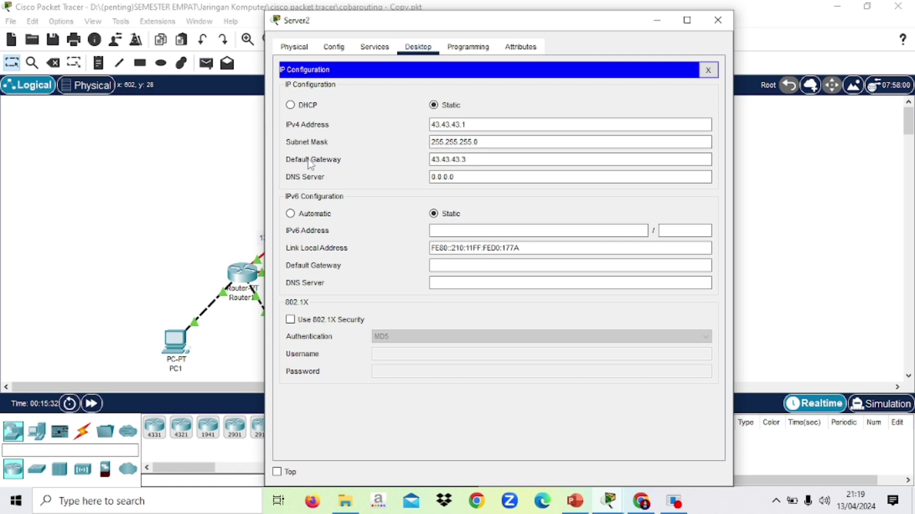
click(721, 19)
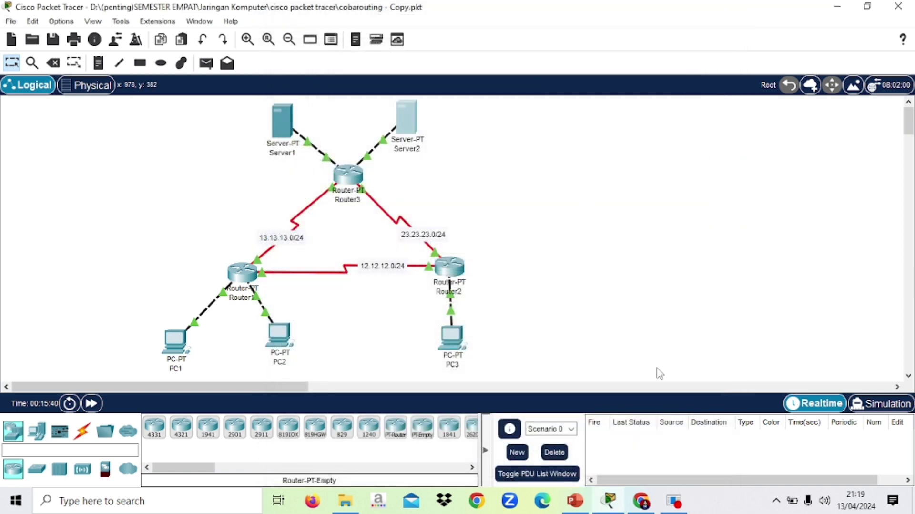
Step: Switch to Chrome, consult the static routing table for the three routers on the tutorial page, and return to Packet Tracer
click(640, 503)
scroll(509, 355, down, 4)
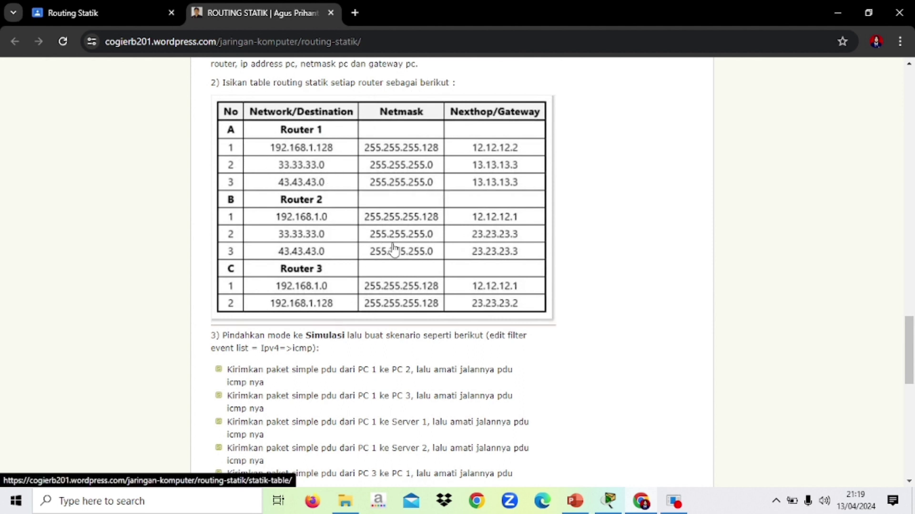
click(611, 500)
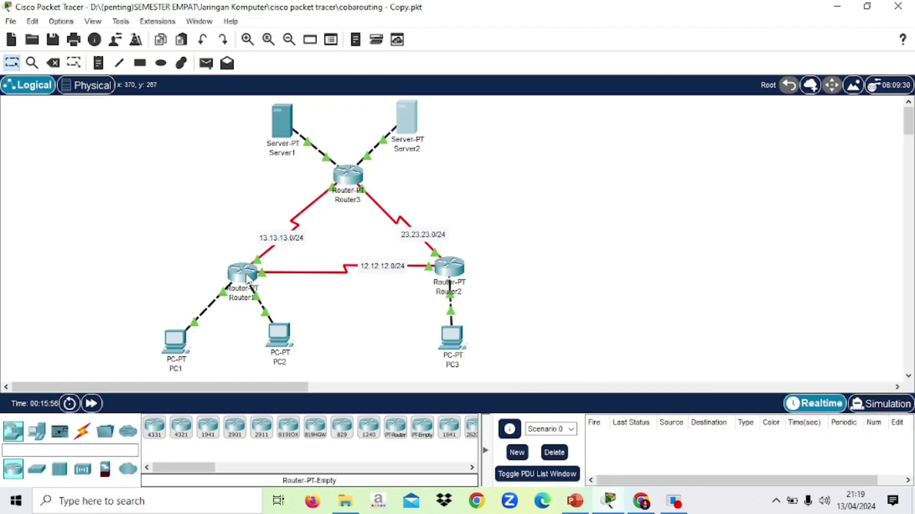
Step: Open Router1's static routes and compare the network, mask and next hop of its 192.168.1.128/25 route with the routing table
click(246, 278)
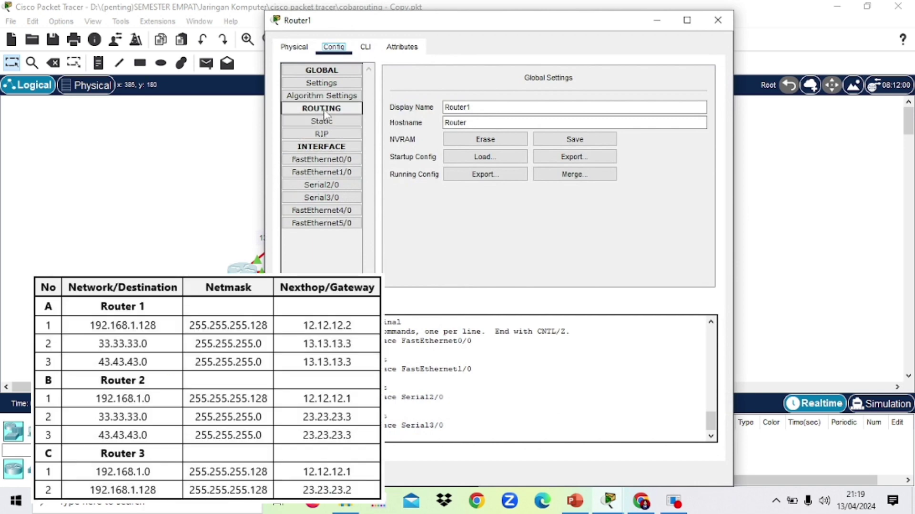
click(312, 123)
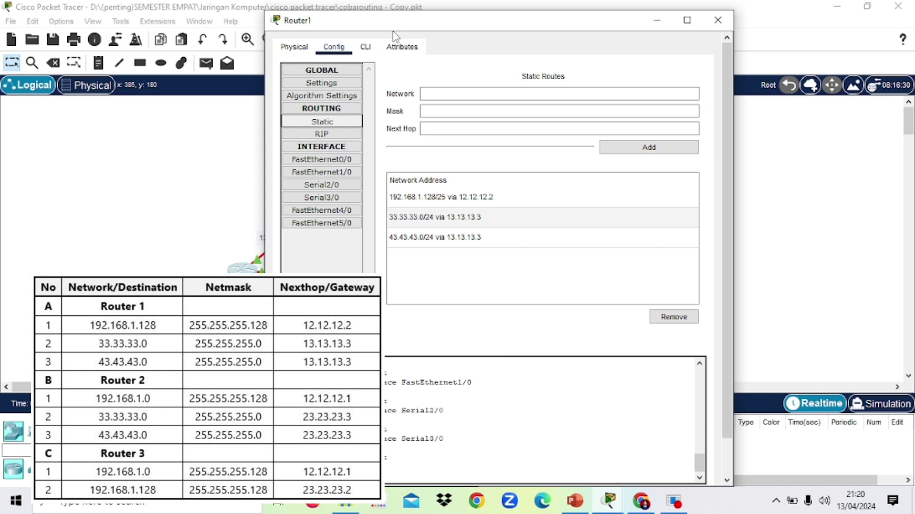
click(441, 92)
click(455, 112)
click(456, 128)
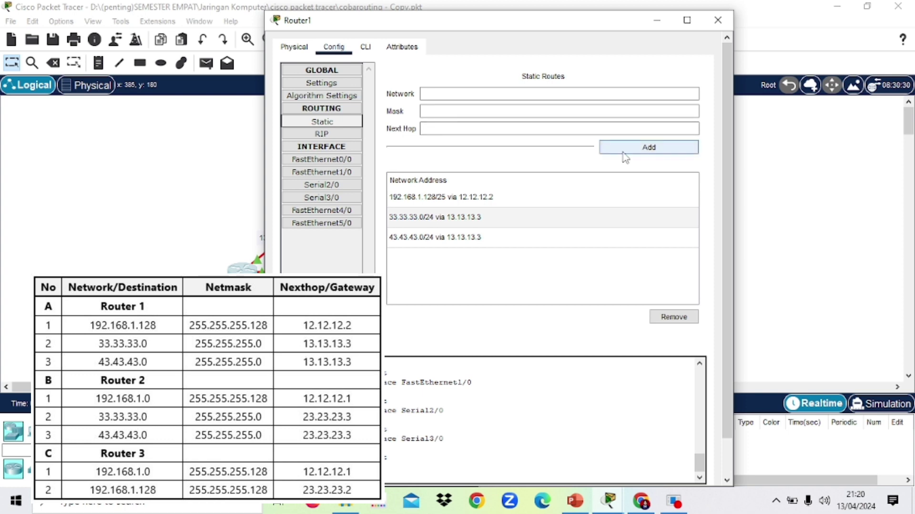
click(490, 200)
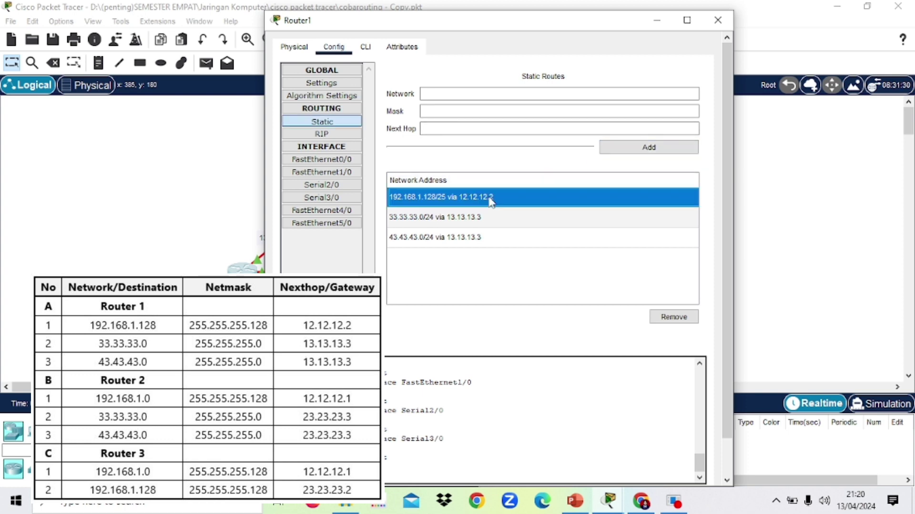
Step: Review Router1's static routes to 33.33.33.0/24 and 43.43.43.0/24 against the routing table and close the router's window
click(463, 218)
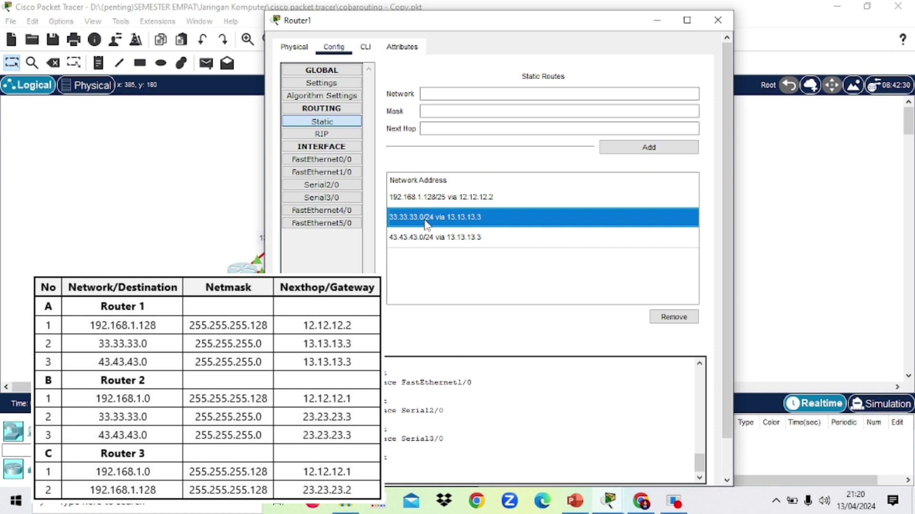
click(472, 127)
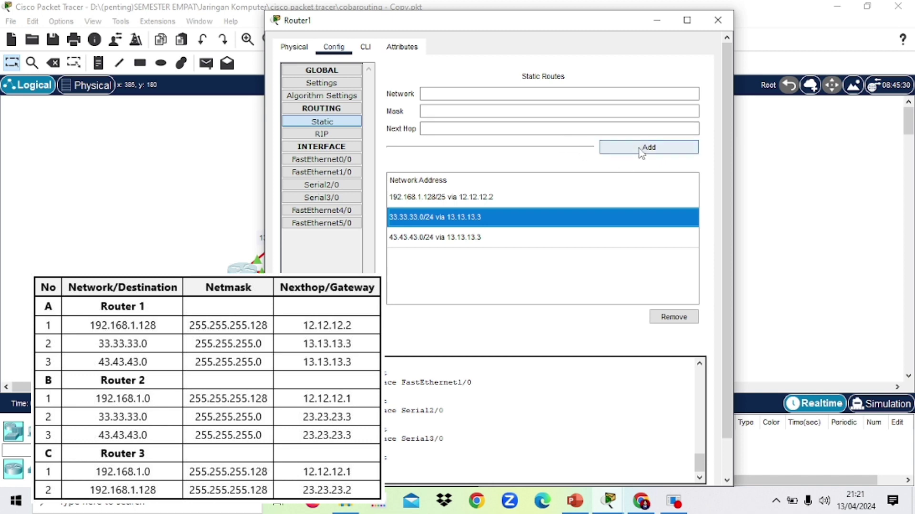
click(463, 238)
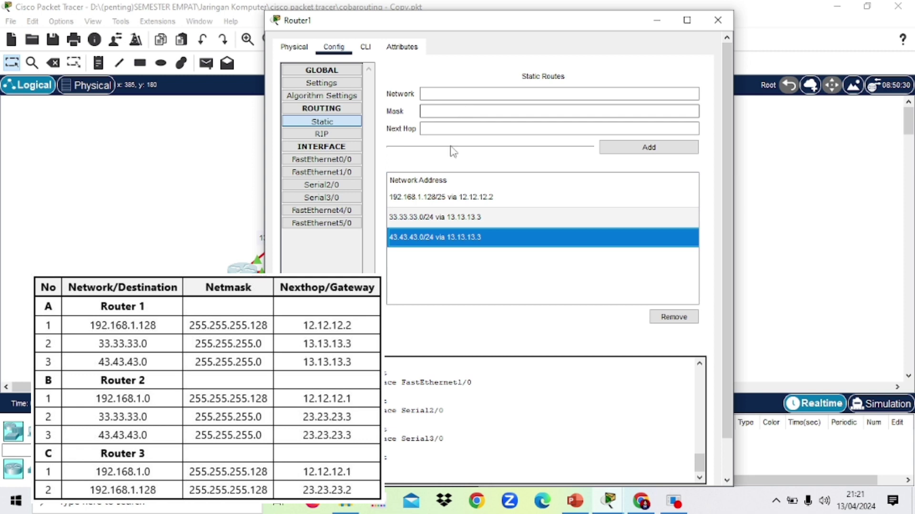
click(444, 111)
click(428, 126)
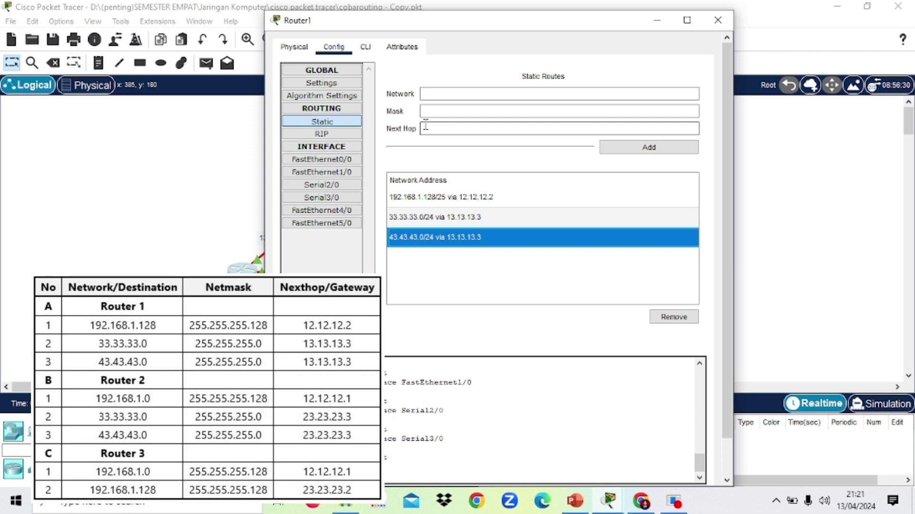
click(648, 146)
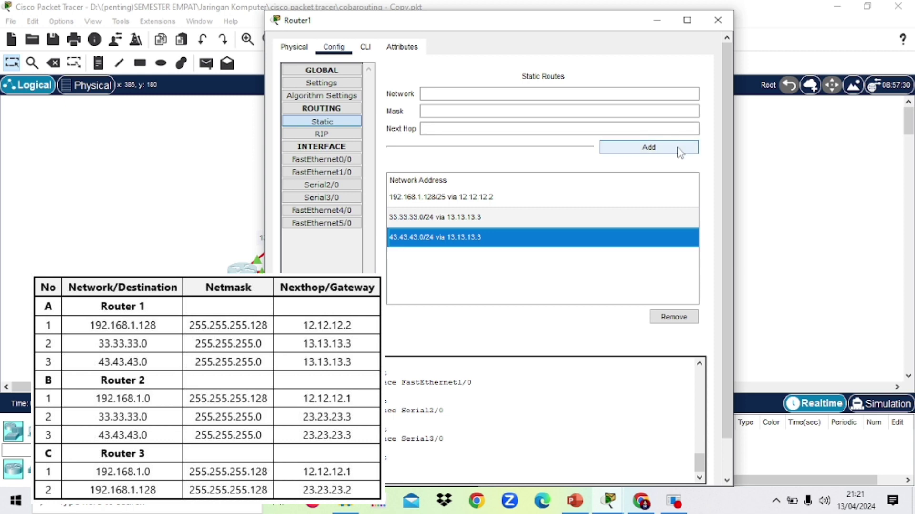
click(717, 19)
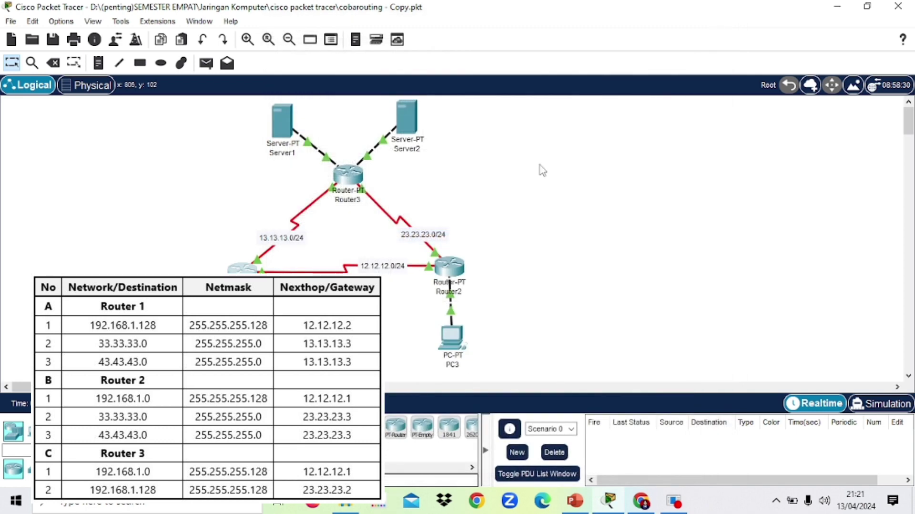
Step: Check Router2's static routes to 192.168.1.0/25, 33.33.33.0/24 and 43.43.43.0/24 against the routing table and close the router's window
click(450, 281)
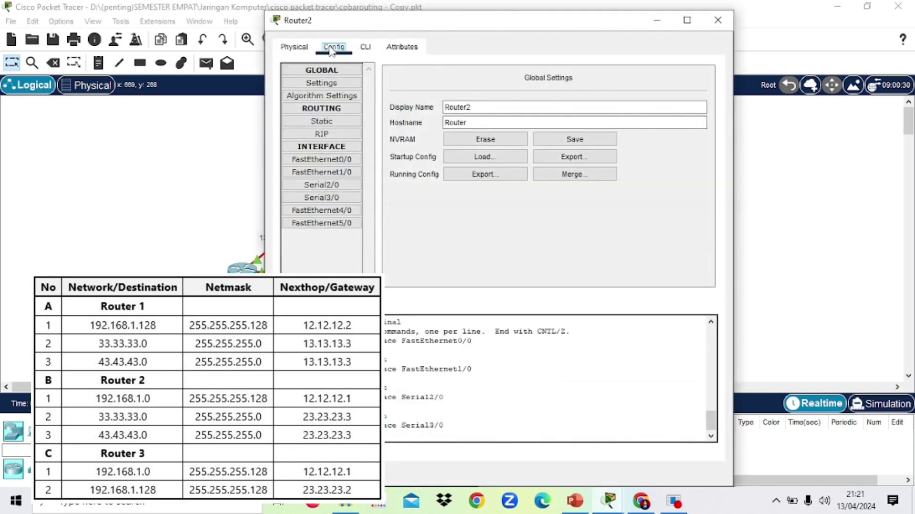
click(323, 122)
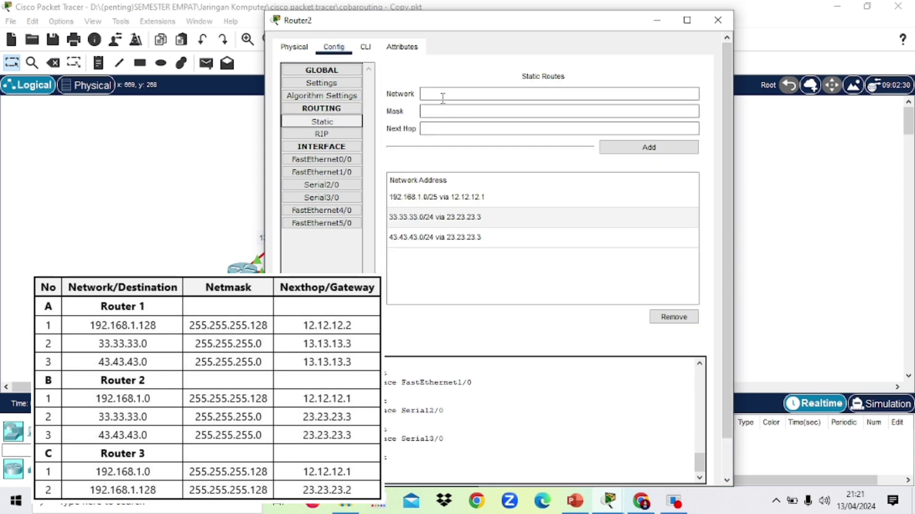
click(443, 96)
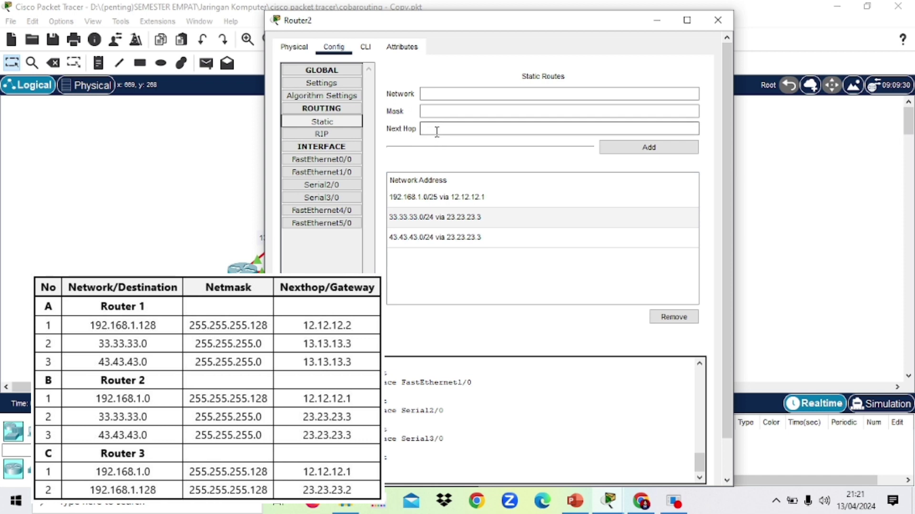
click(454, 197)
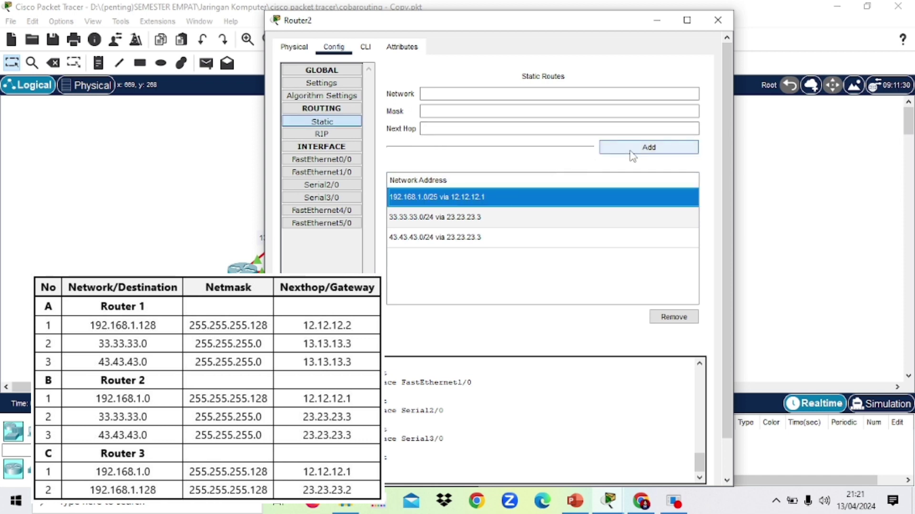
click(479, 223)
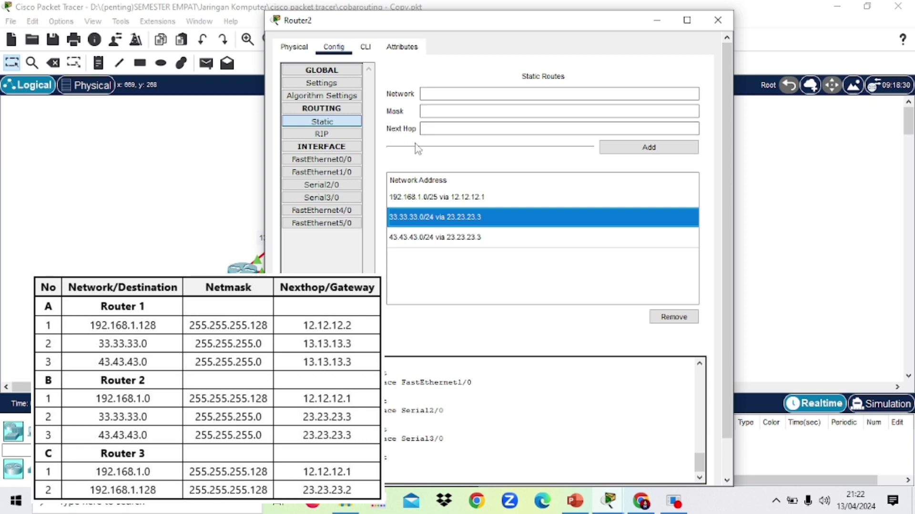
click(437, 130)
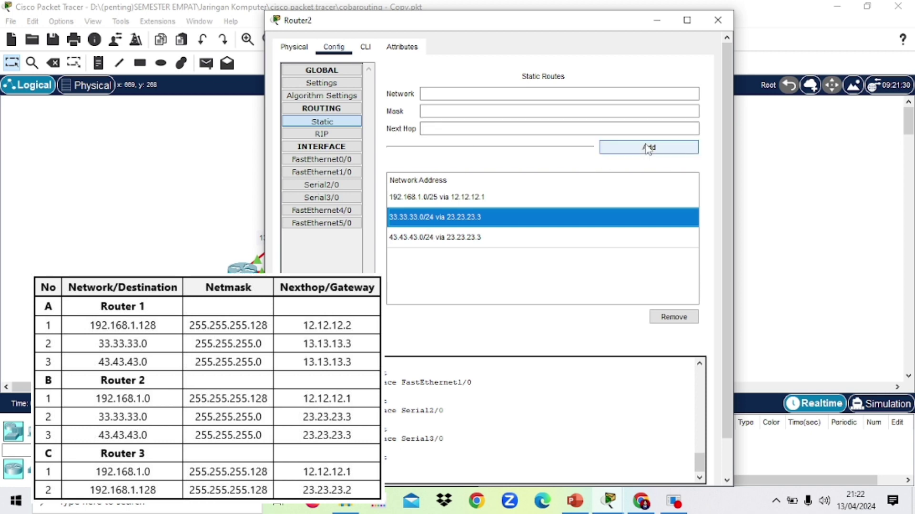
click(473, 240)
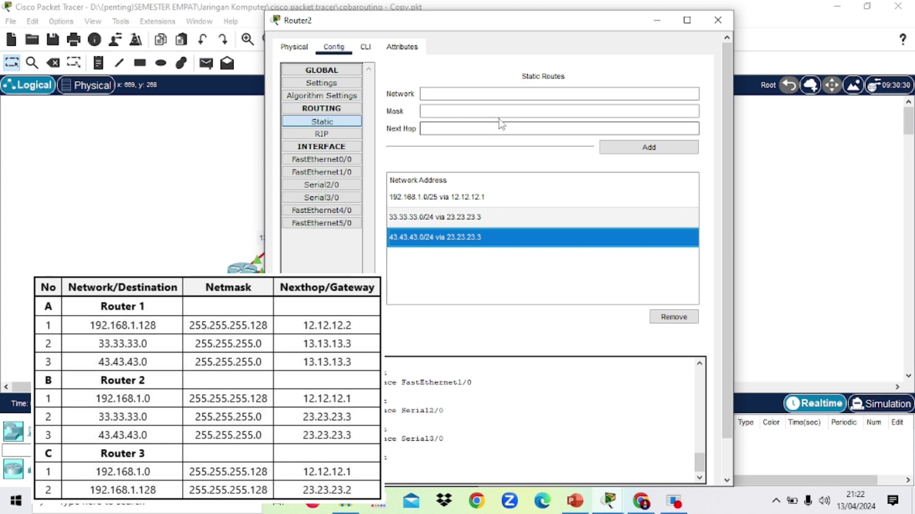
click(719, 20)
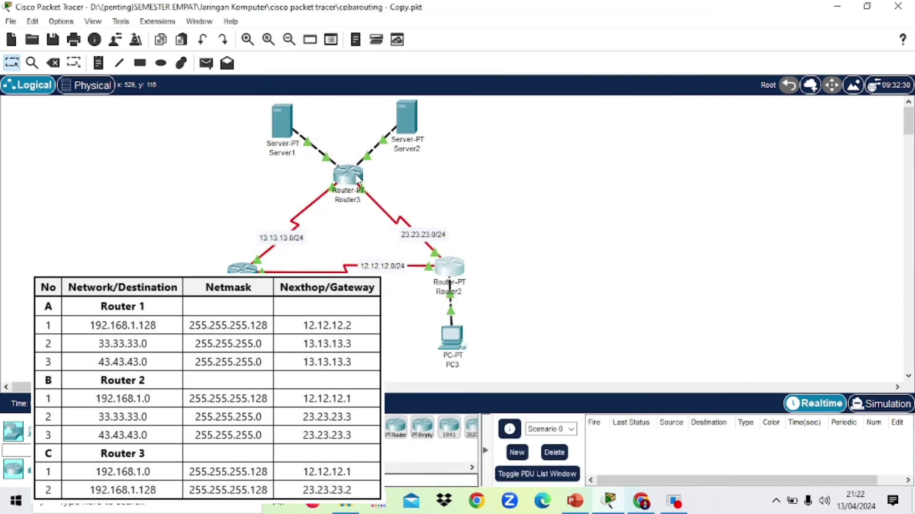
Step: Check Router3's static routes to 192.168.1.0/25 and 192.168.1.128/25 against the routing table and close the router's window
click(356, 177)
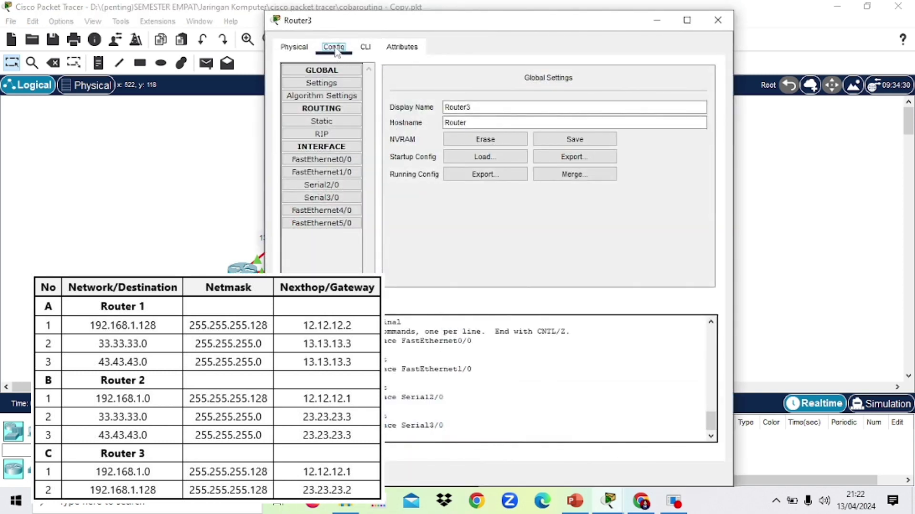
click(320, 121)
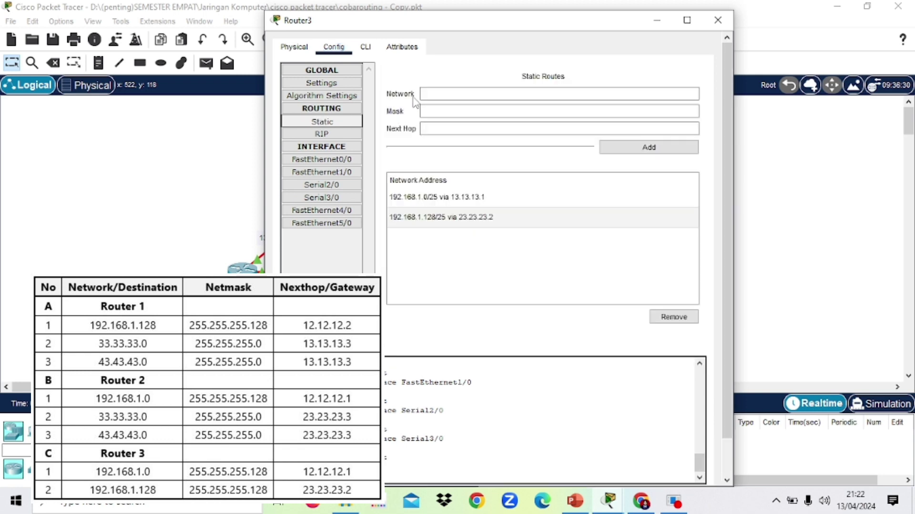
click(410, 199)
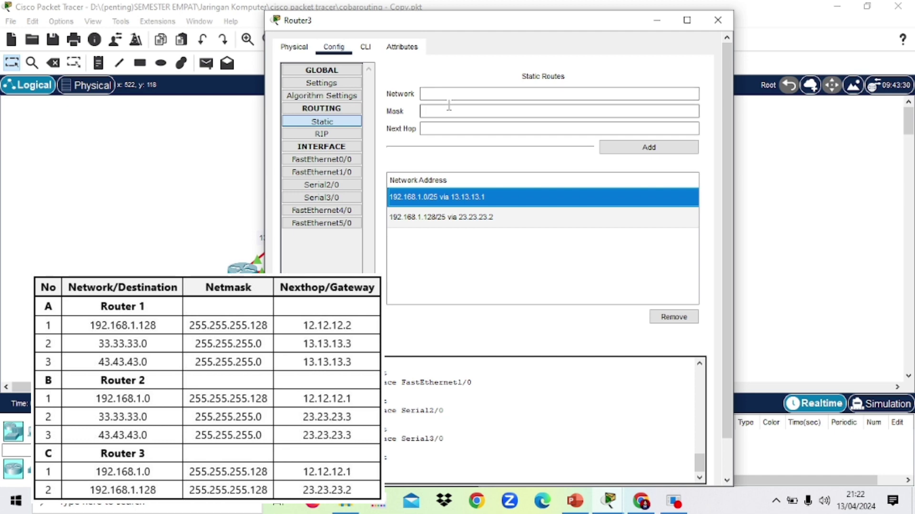
click(445, 128)
click(511, 221)
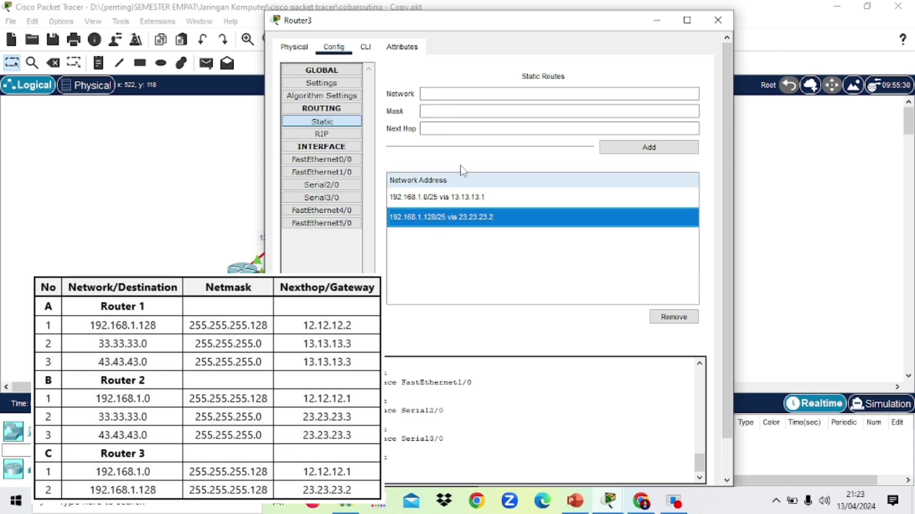
click(461, 128)
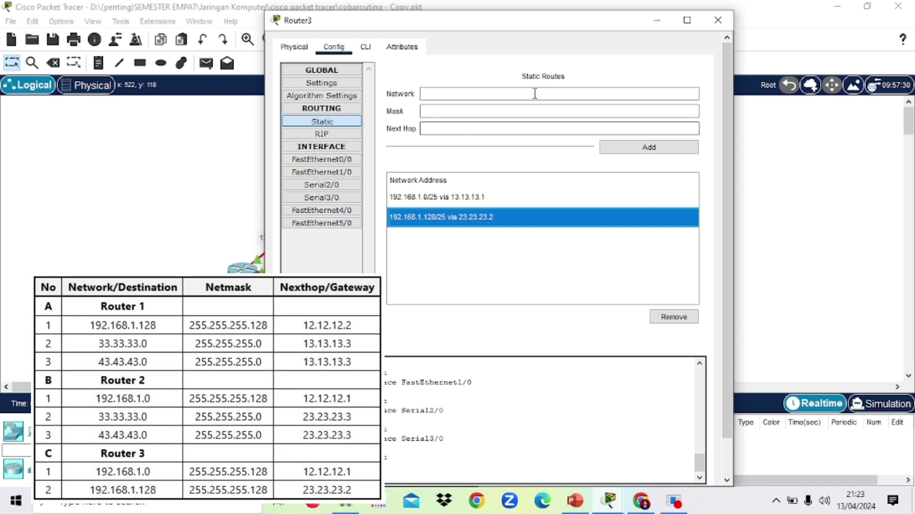
click(718, 20)
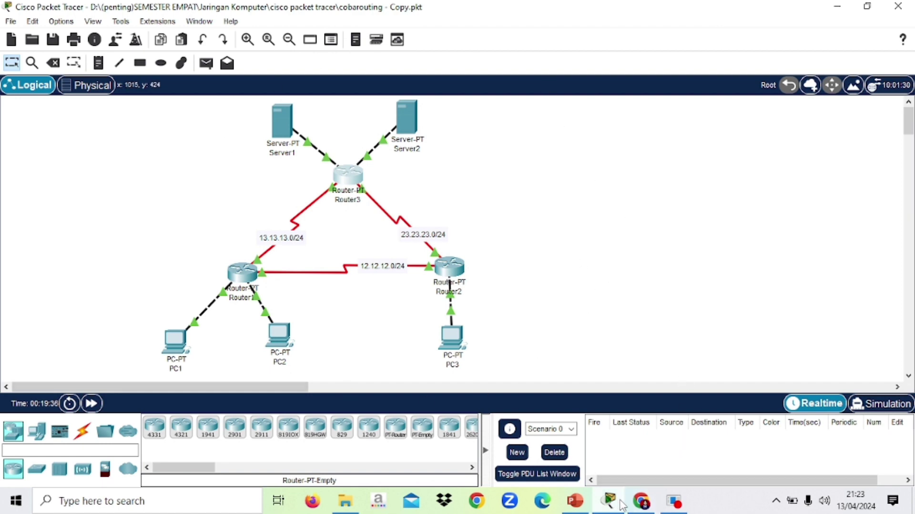
Step: Switch to Chrome, read the list of simple PDU simulation scenarios on the tutorial page, and return to Packet Tracer
click(634, 505)
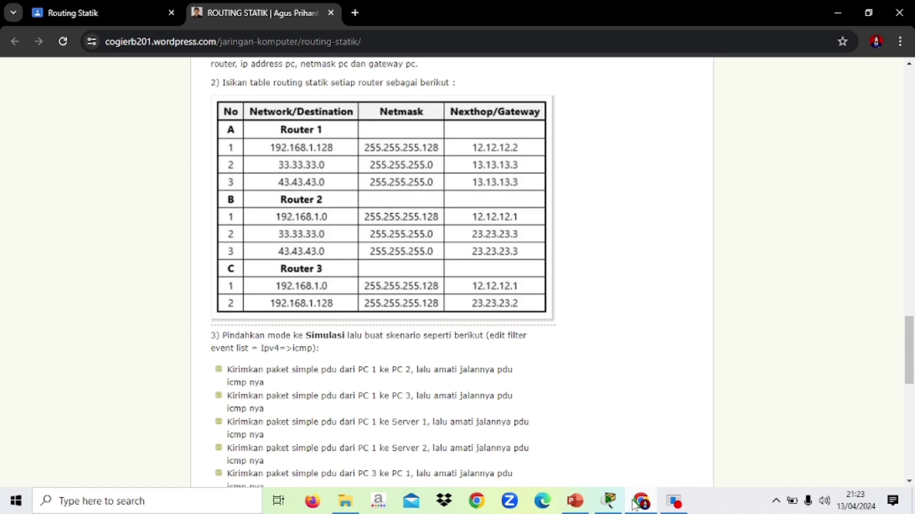
scroll(496, 394, down, 5)
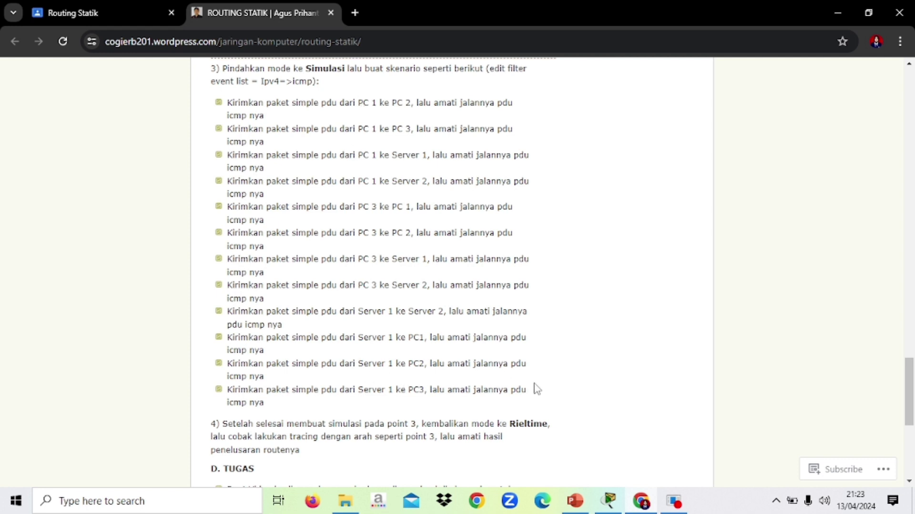
click(612, 502)
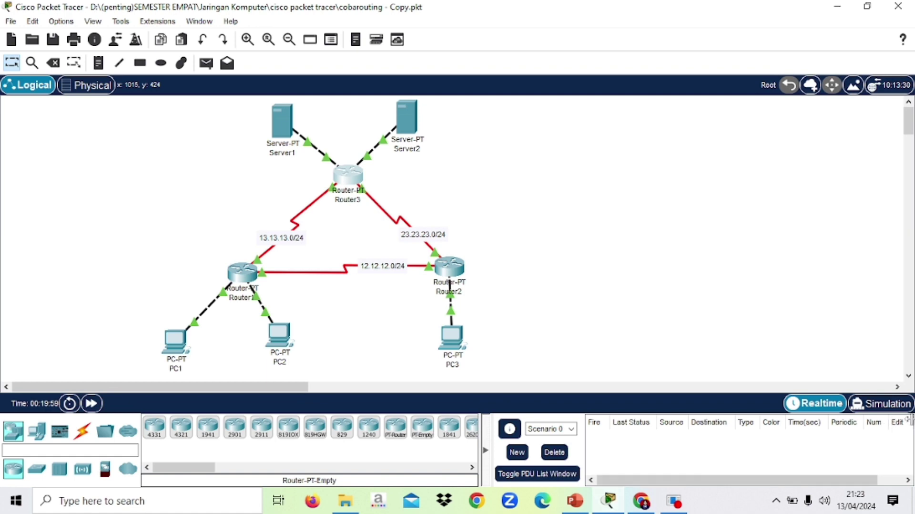
Step: Change to Simulation mode and check that the IPv4 event list filters are limited to ICMP
click(876, 404)
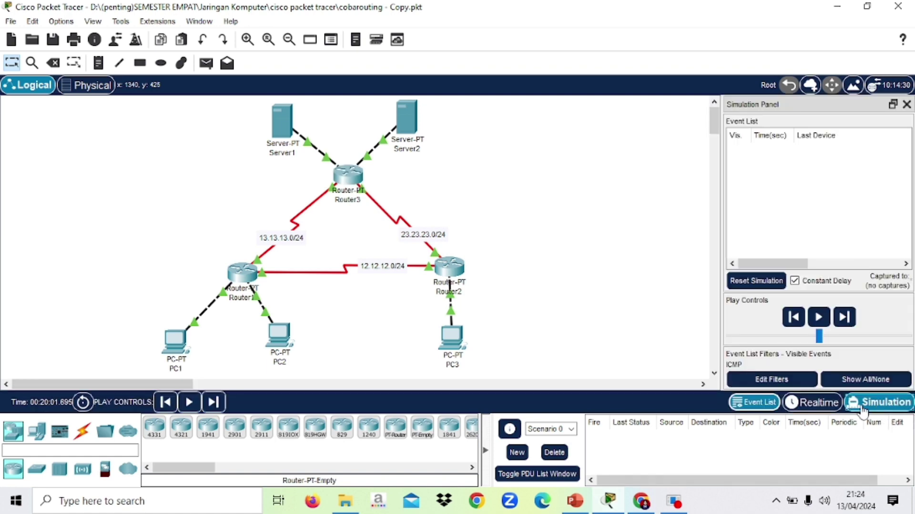
click(779, 380)
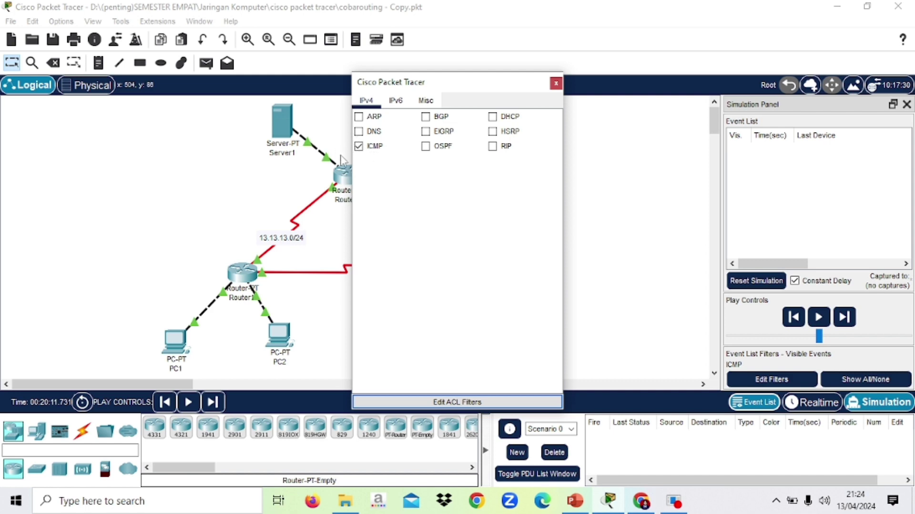
click(556, 84)
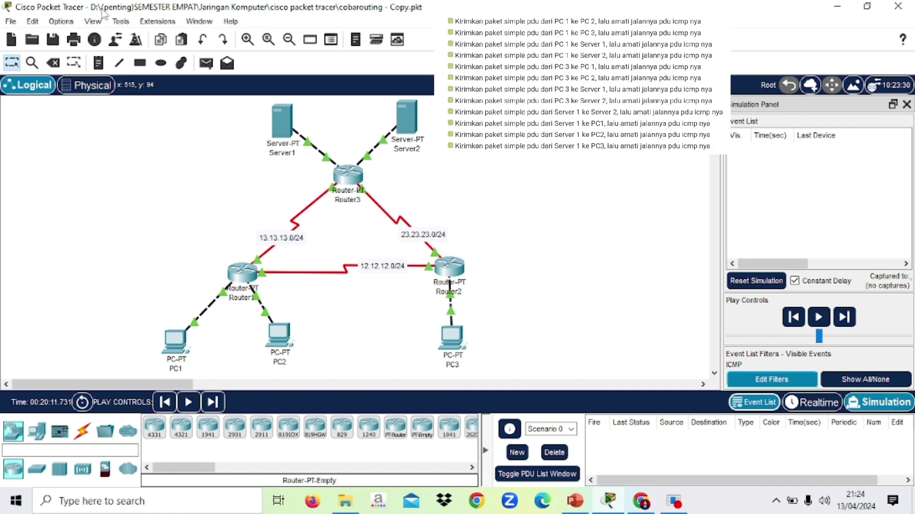
Step: Create a simple PDU from PC1 to PC2
click(205, 63)
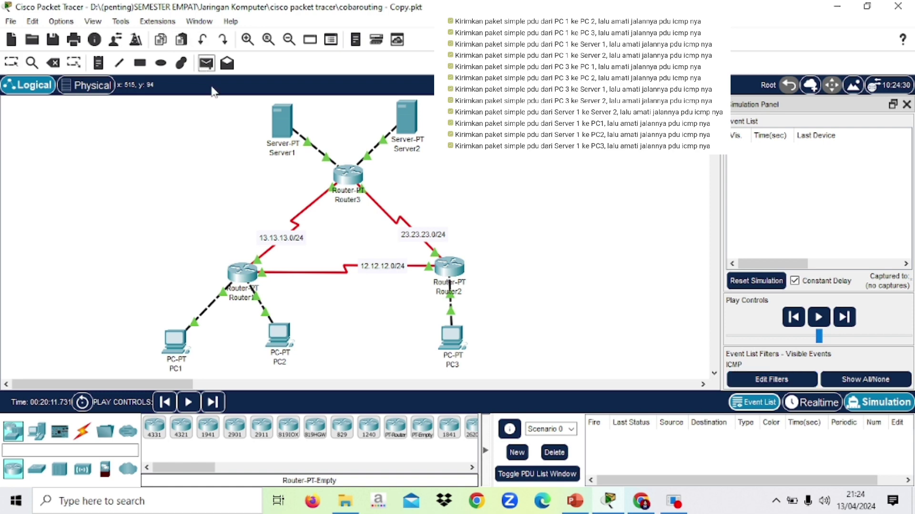
click(174, 339)
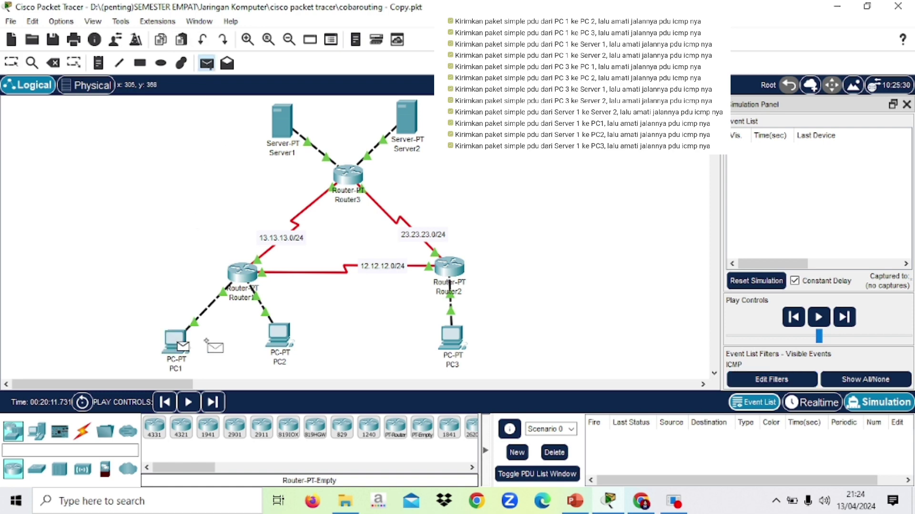
click(284, 335)
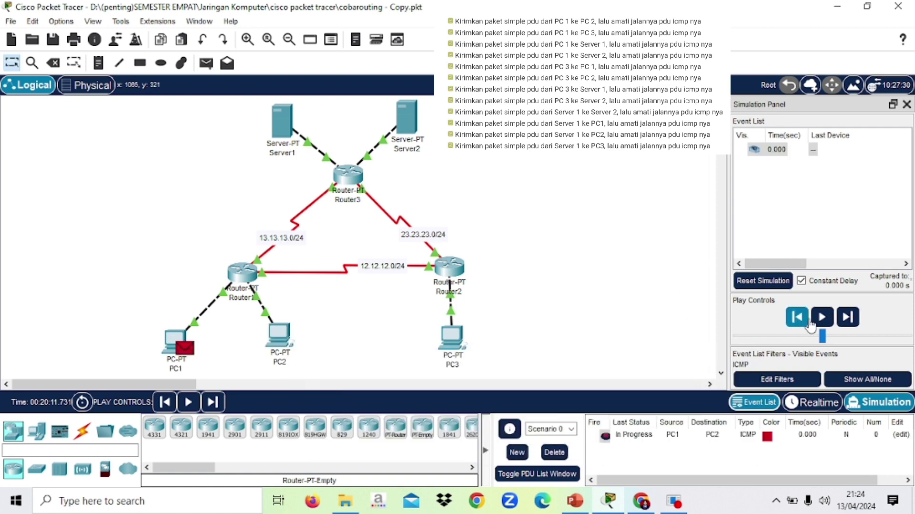
Step: Advance the simulation event by event until the PC1-to-PC2 packet's reply is back at PC1, and delete the scenario
click(848, 317)
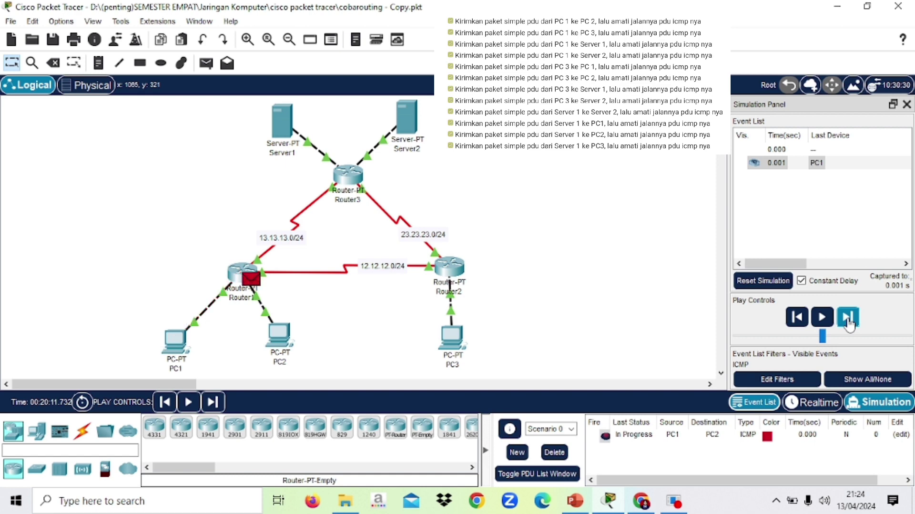
click(847, 317)
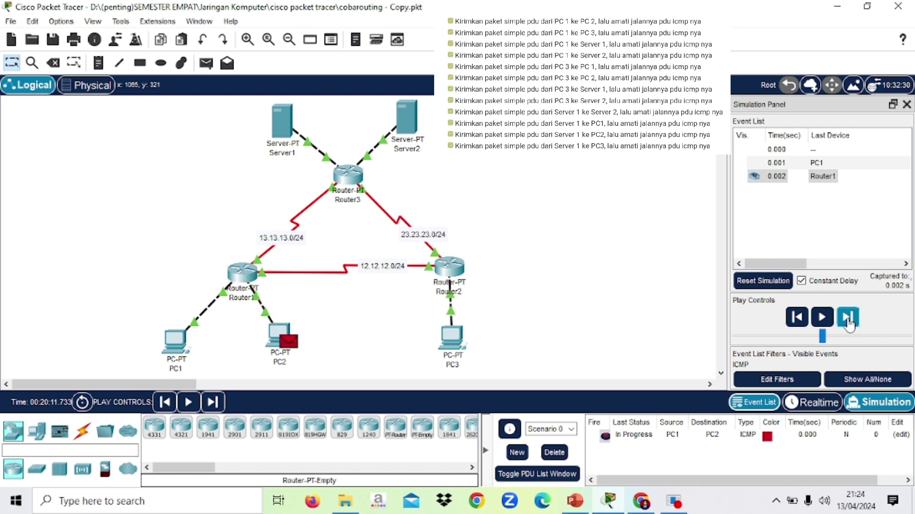
click(848, 317)
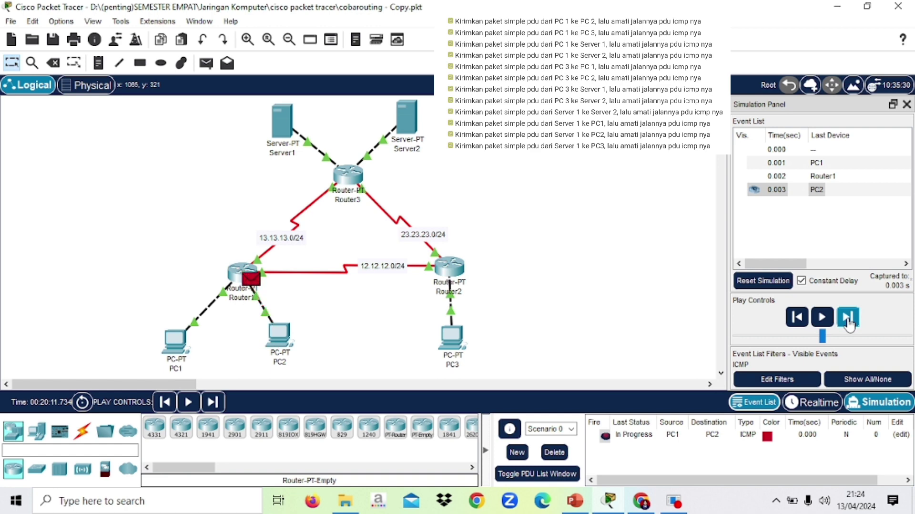
click(847, 317)
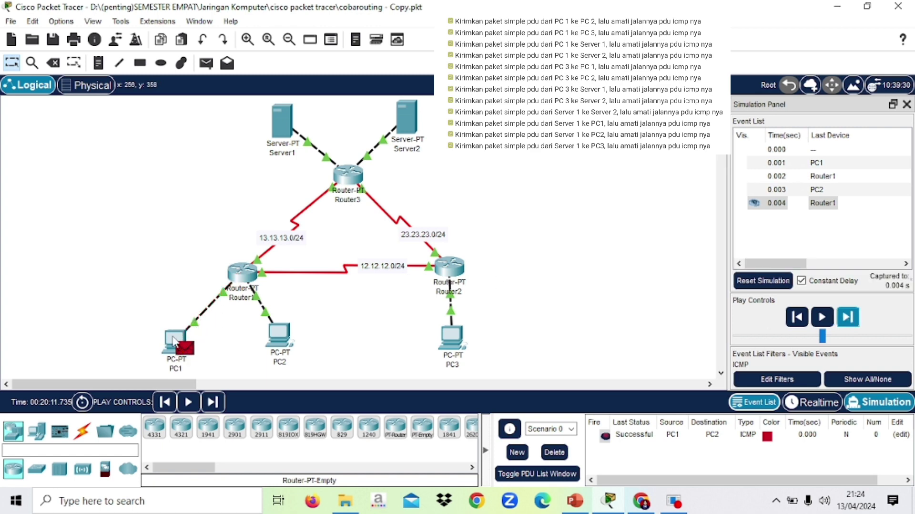
click(267, 384)
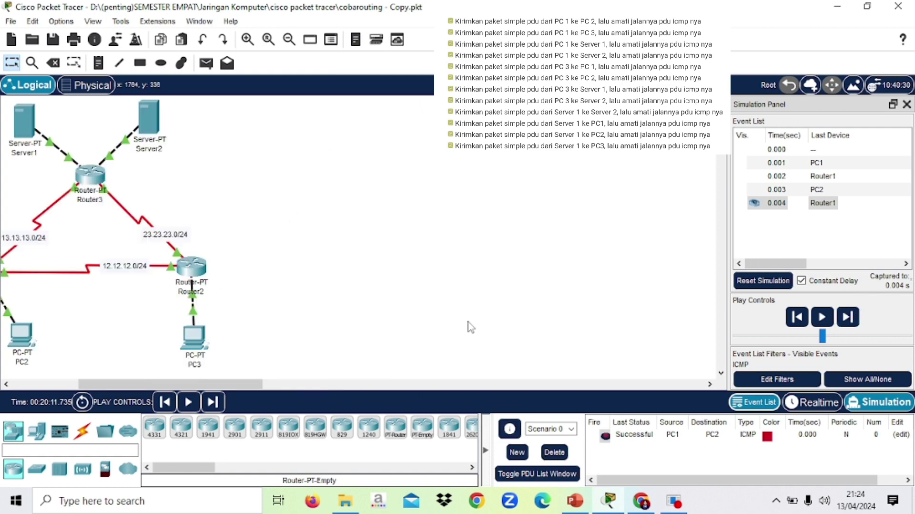
scroll(470, 326, left, 5)
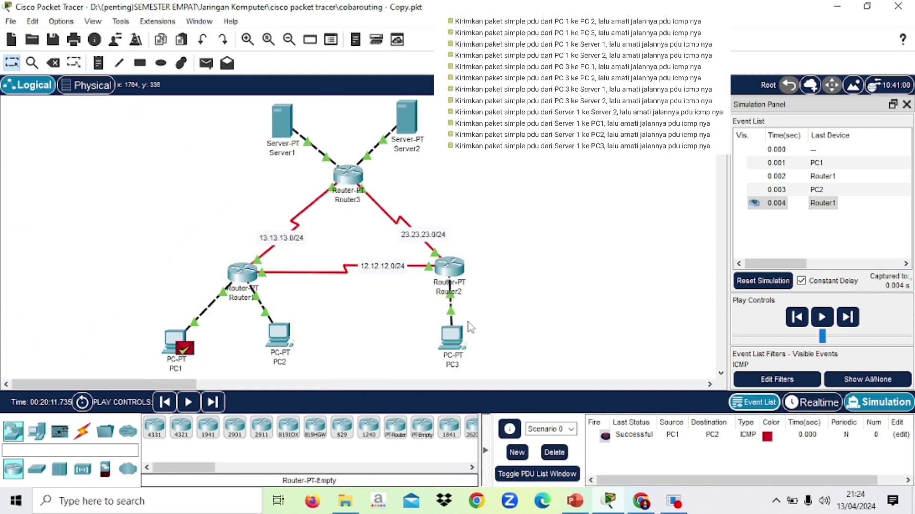
click(553, 453)
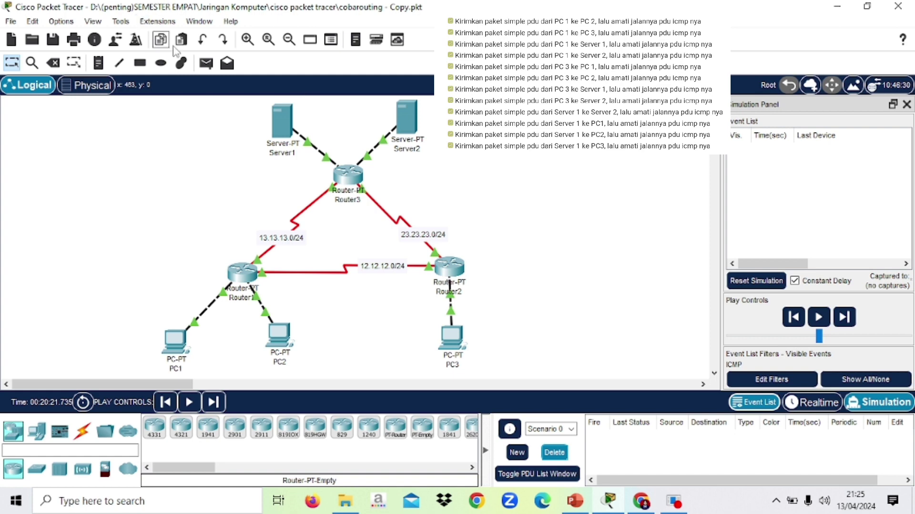
Step: Create a simple PDU from PC1 to PC3
click(204, 64)
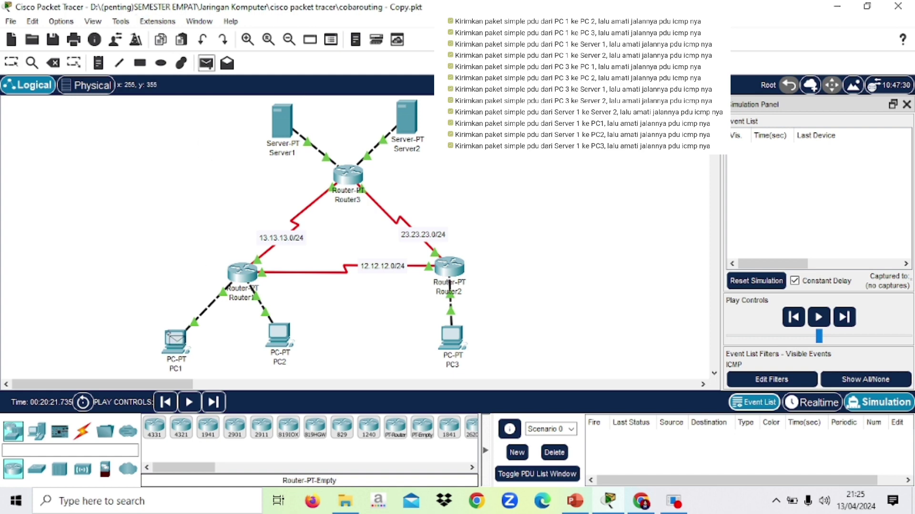
click(174, 340)
click(452, 336)
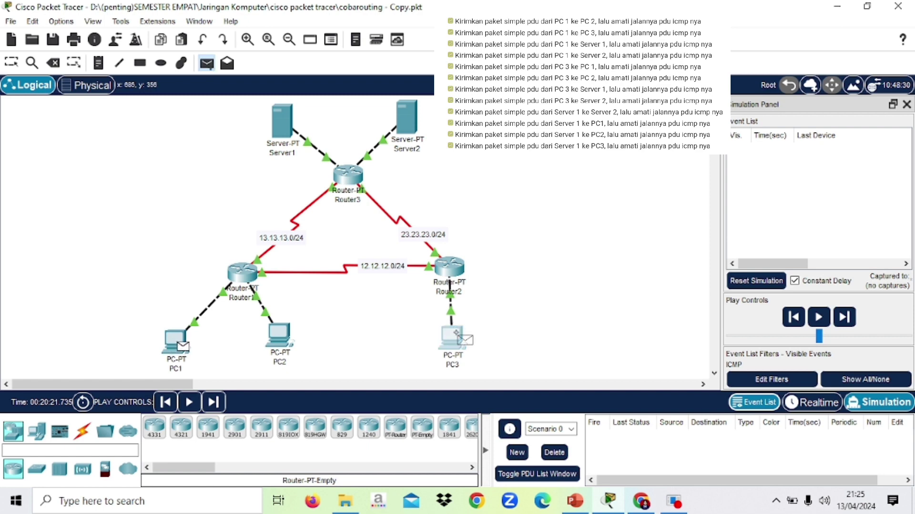
Step: Advance the PC1-to-PC3 packet by two events through Router1 to Router2, and delete the scenario
click(844, 326)
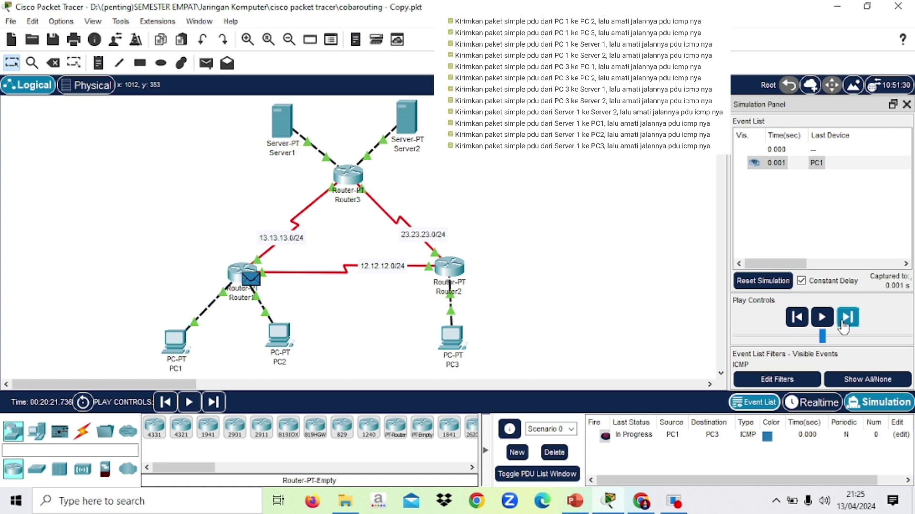
click(843, 326)
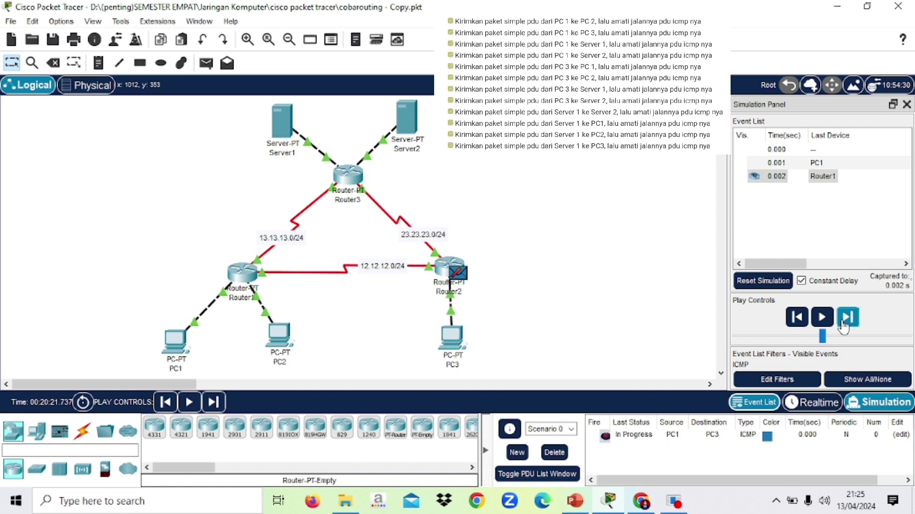
click(552, 455)
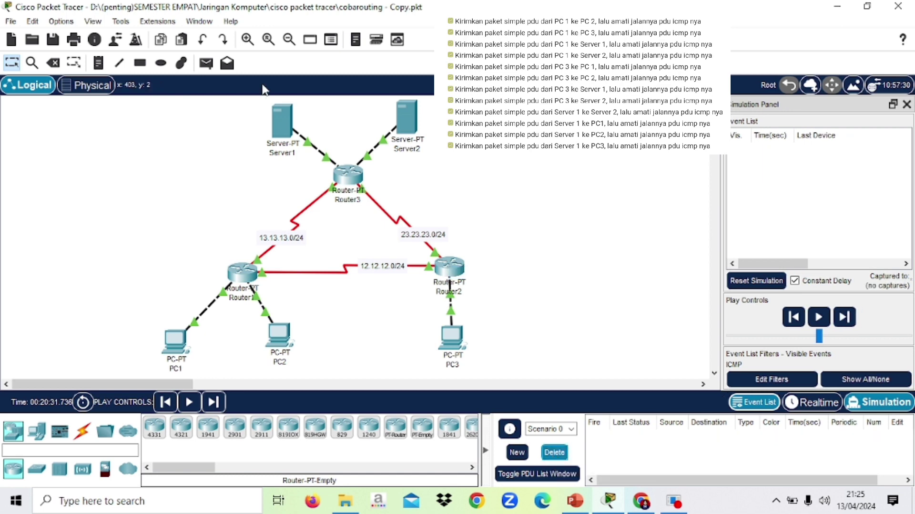
Step: Create a simple PDU from PC1 to PC3
click(206, 62)
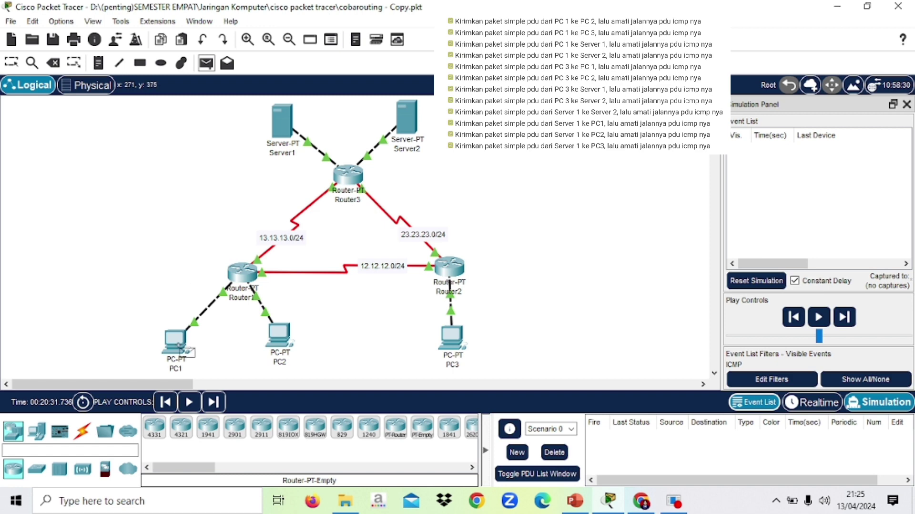
click(176, 340)
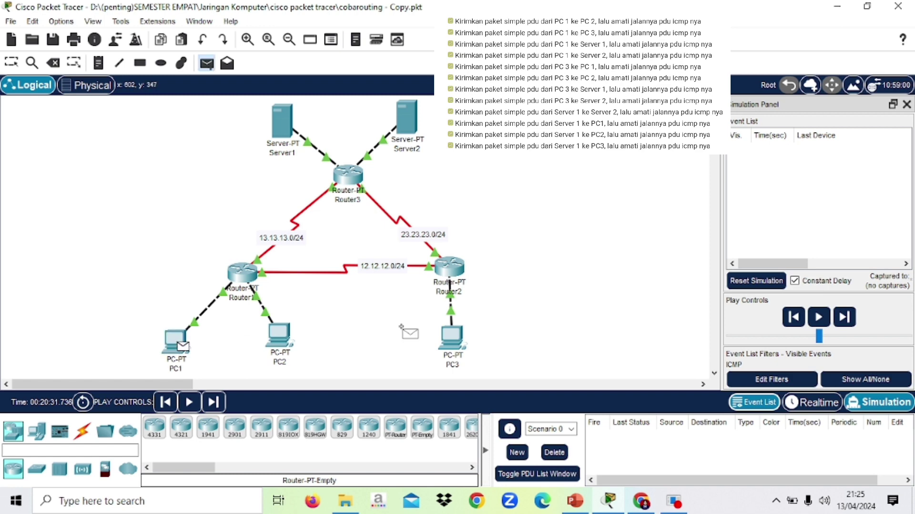
click(450, 338)
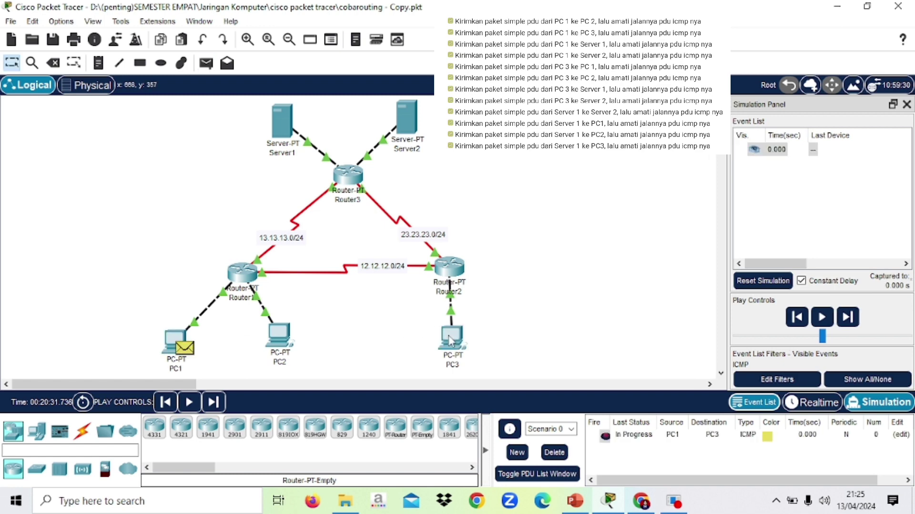
Step: Advance the simulation event by event until the PC1-to-PC3 packet's reply is back at PC1, and delete the scenario
click(847, 324)
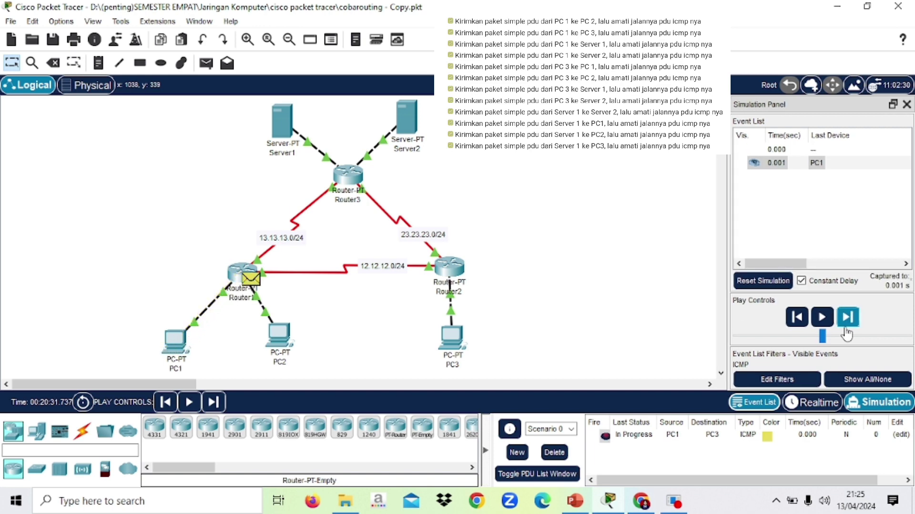
click(846, 327)
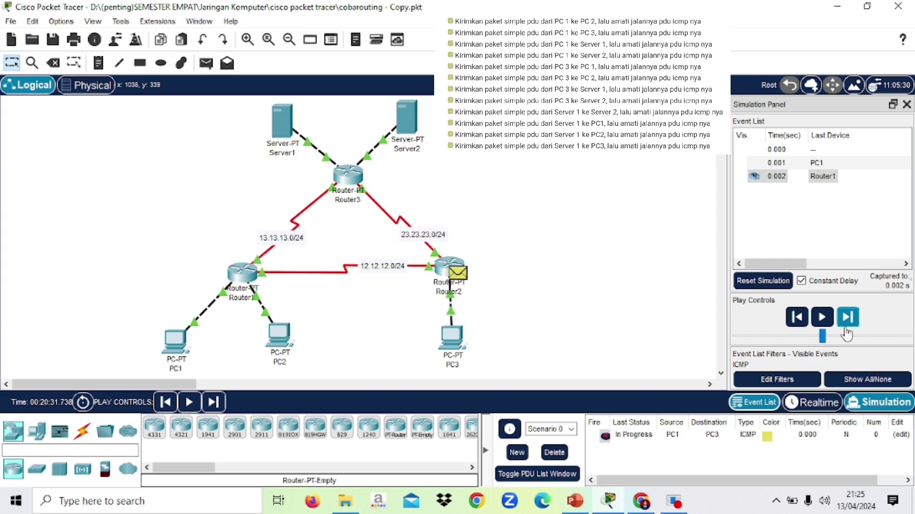
click(845, 327)
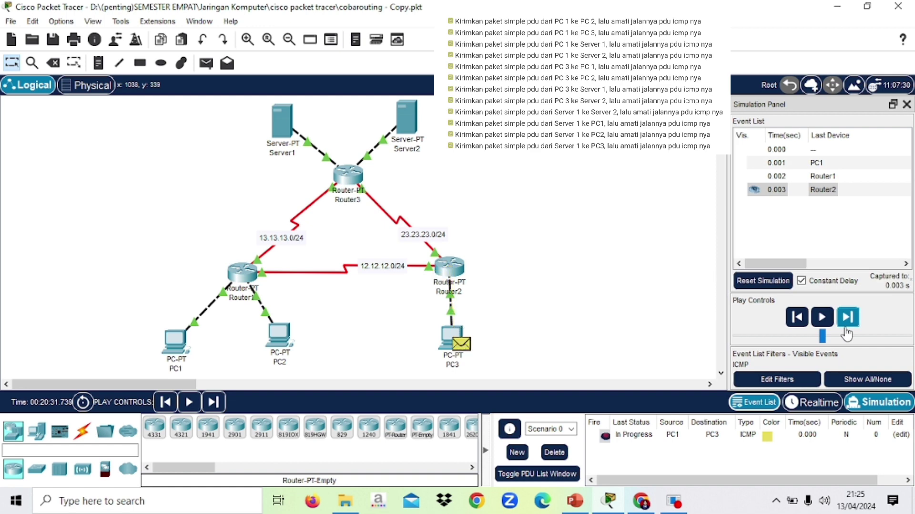
click(847, 328)
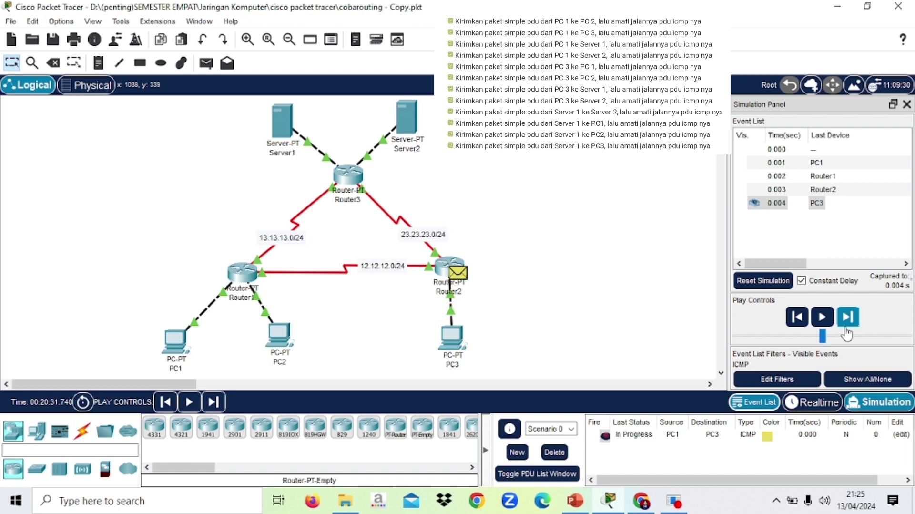
click(846, 328)
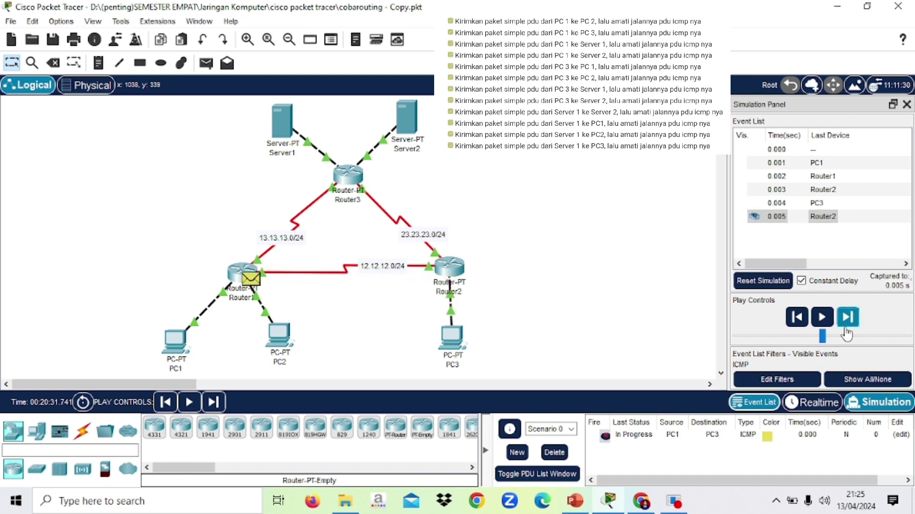
click(846, 329)
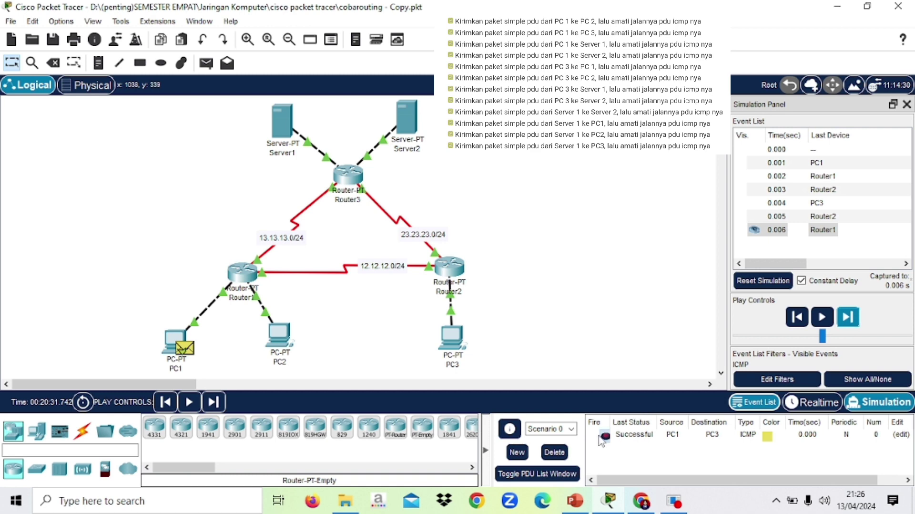
click(555, 453)
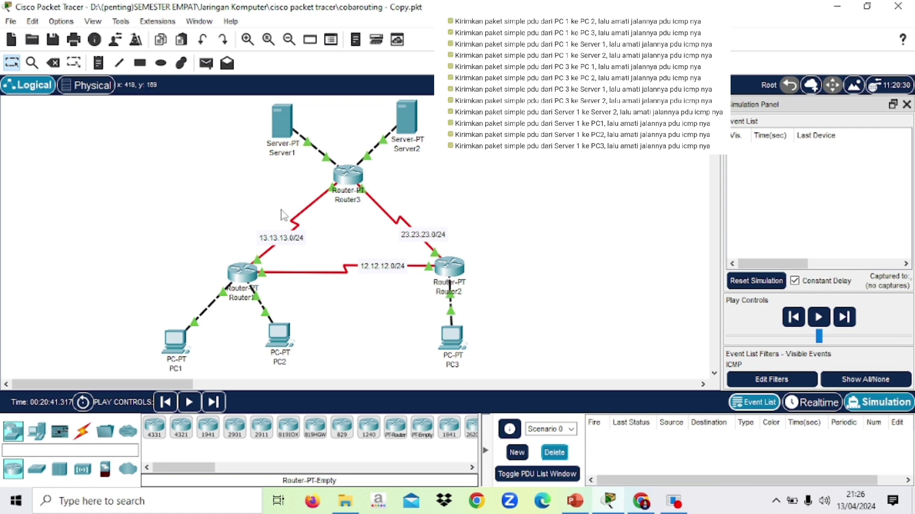
Step: Try tracing a simple PDU from PC1 to Server1 for two events, as far as Router3, and delete the scenario
click(205, 63)
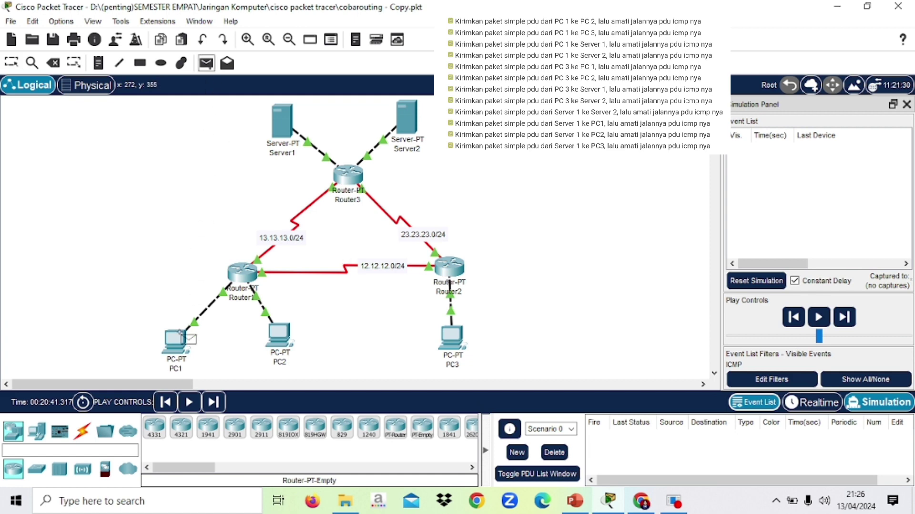
click(178, 339)
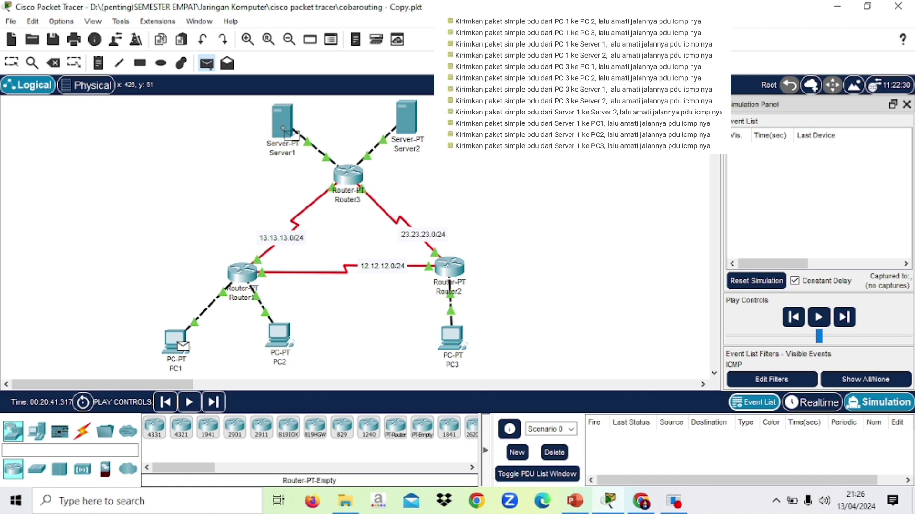
click(276, 136)
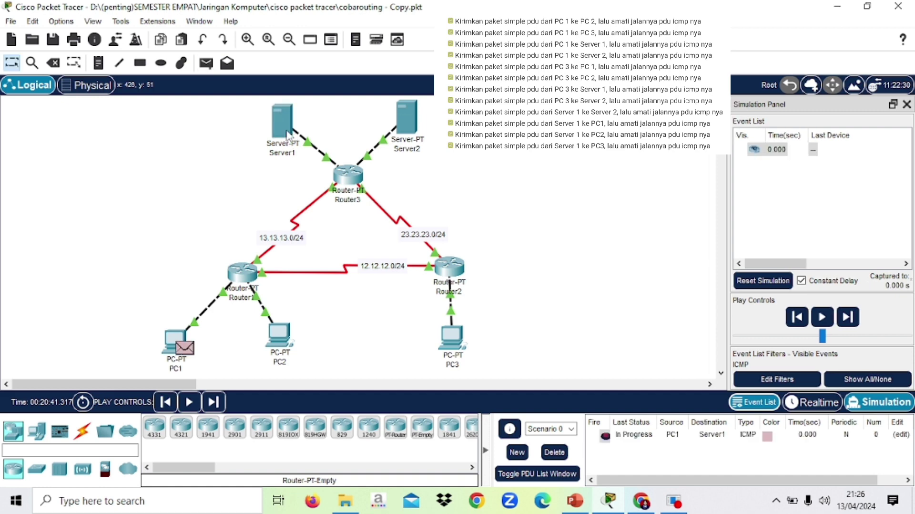
click(850, 324)
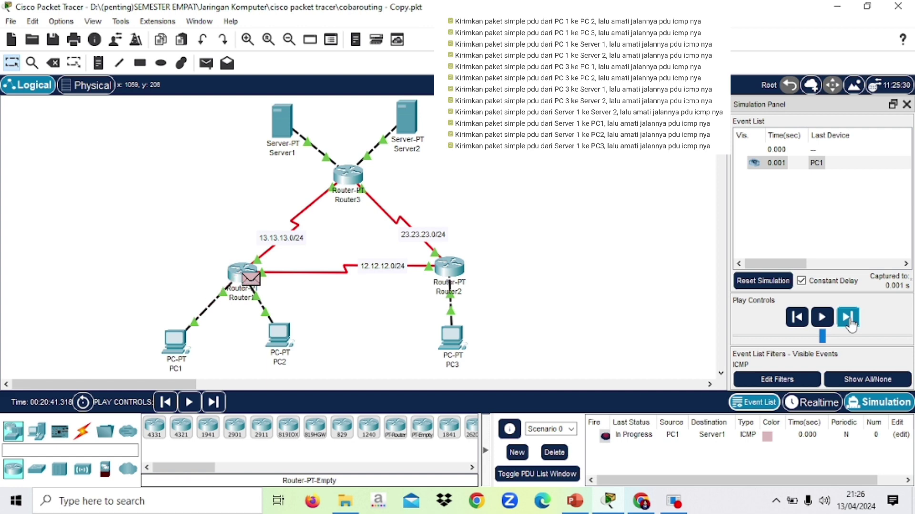
click(847, 318)
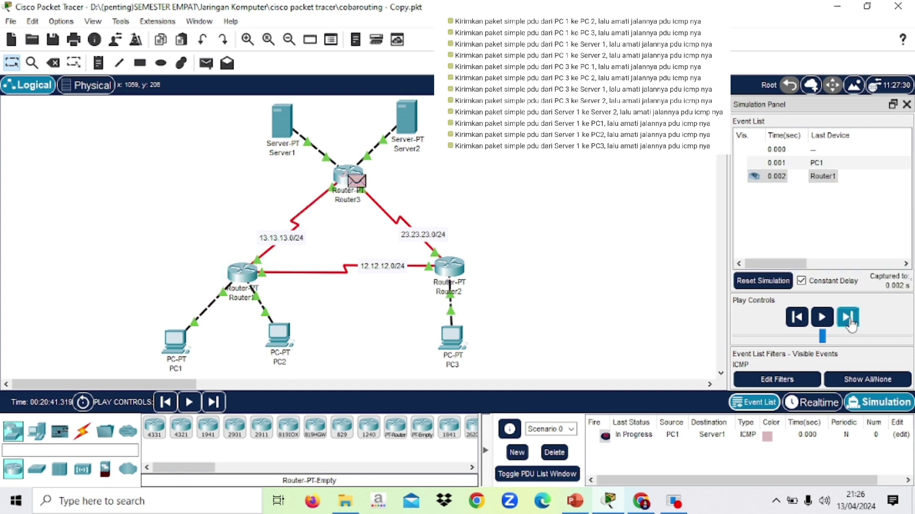
click(554, 452)
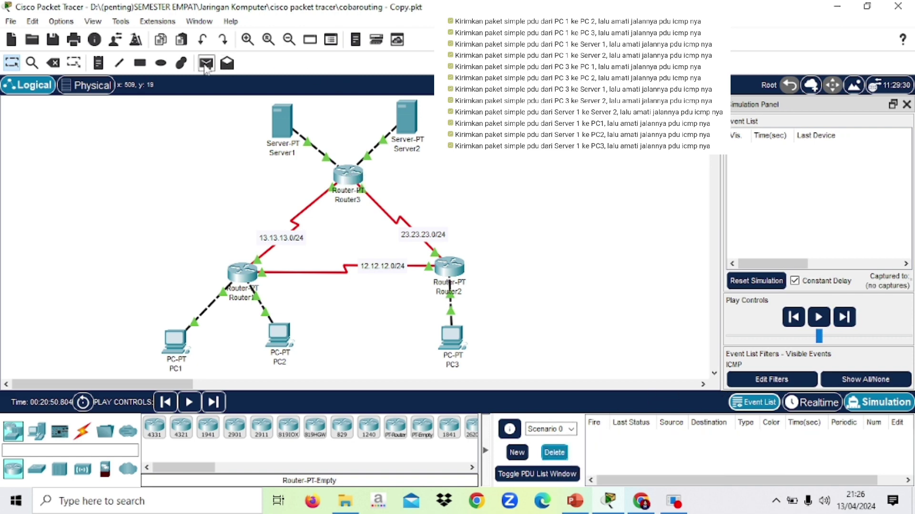
Step: Create a simple PDU from PC1 to Server1
click(206, 63)
click(177, 341)
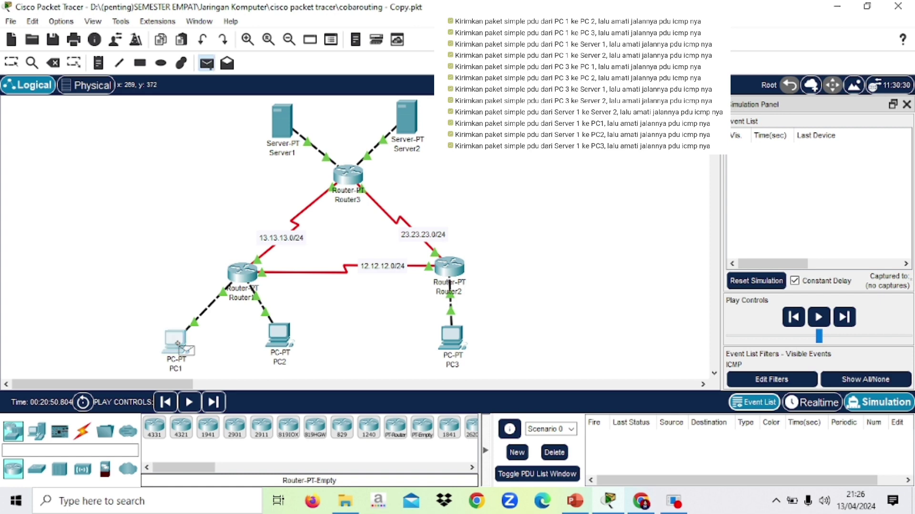
click(281, 125)
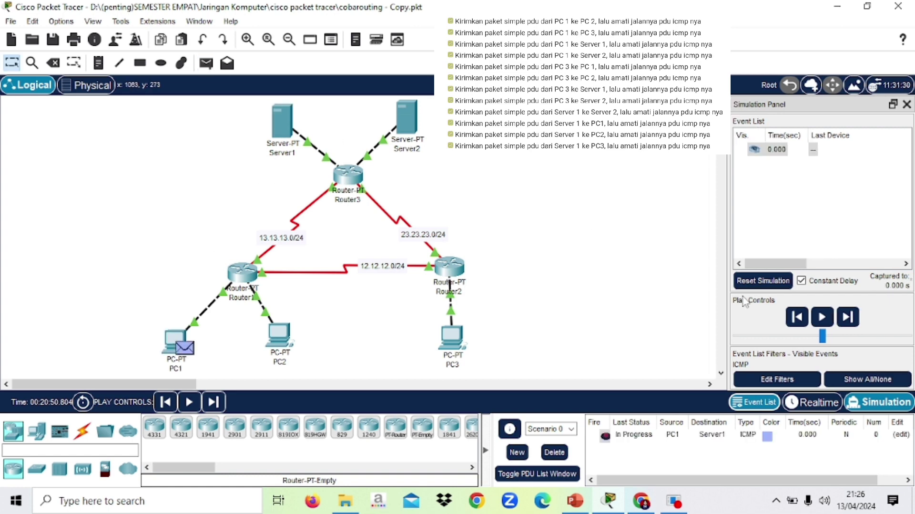
Step: Advance the simulation event by event until the PC1-to-Server1 packet's reply is back at PC1, and delete the scenario
click(854, 316)
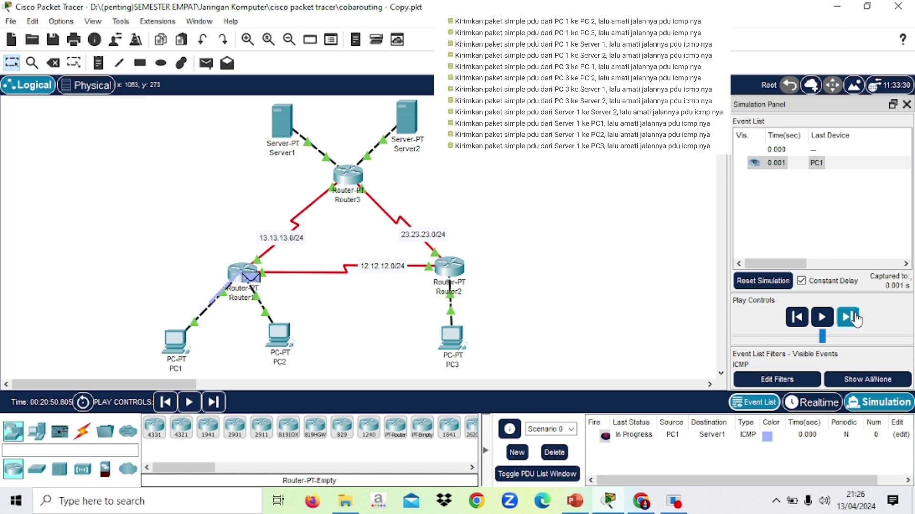
click(854, 317)
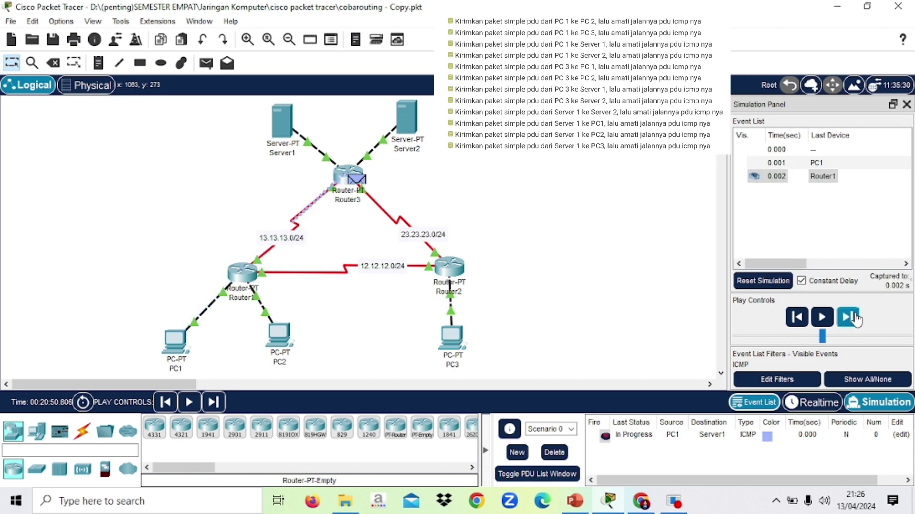
click(855, 317)
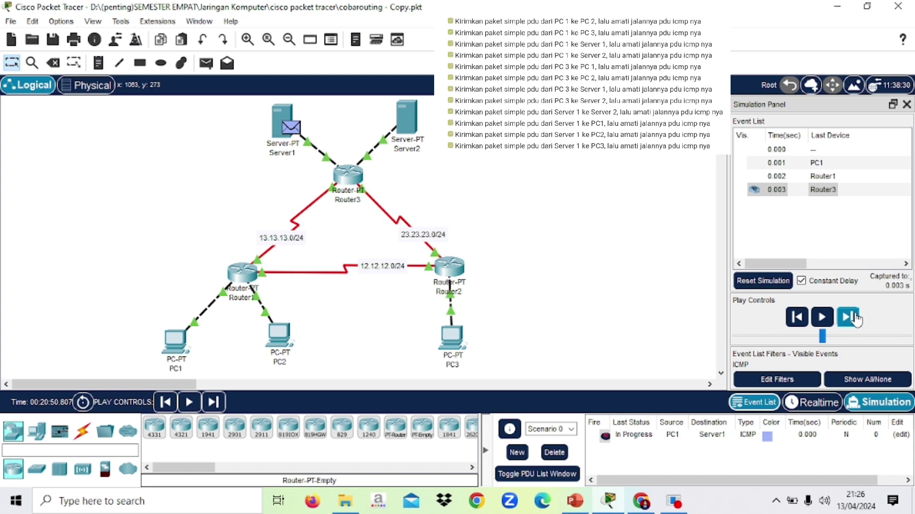
click(854, 316)
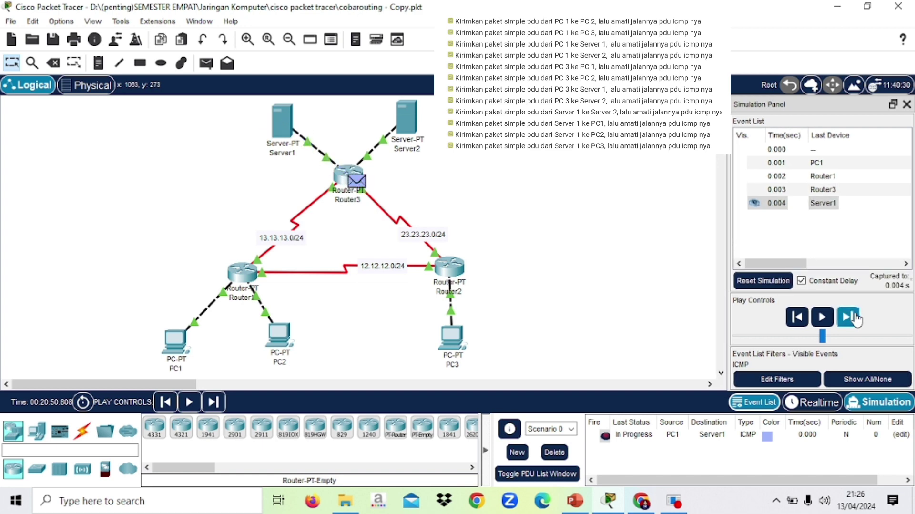
click(855, 316)
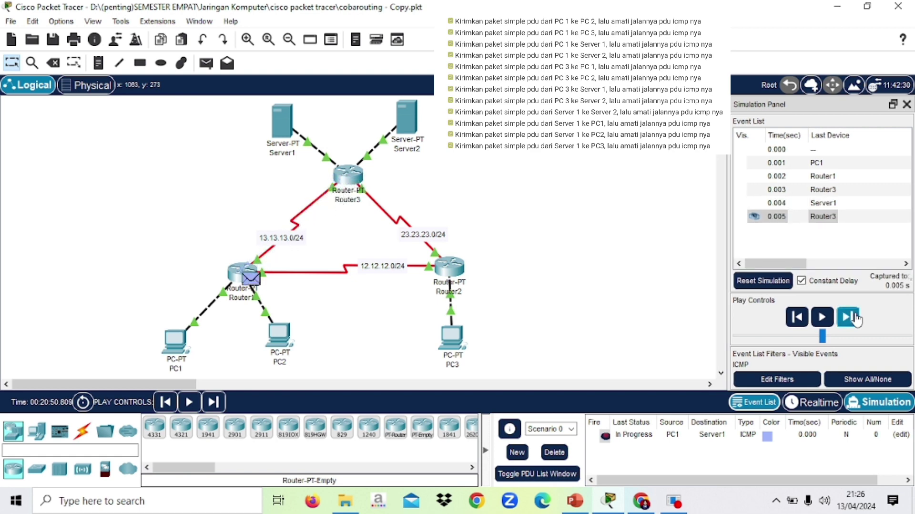
click(855, 317)
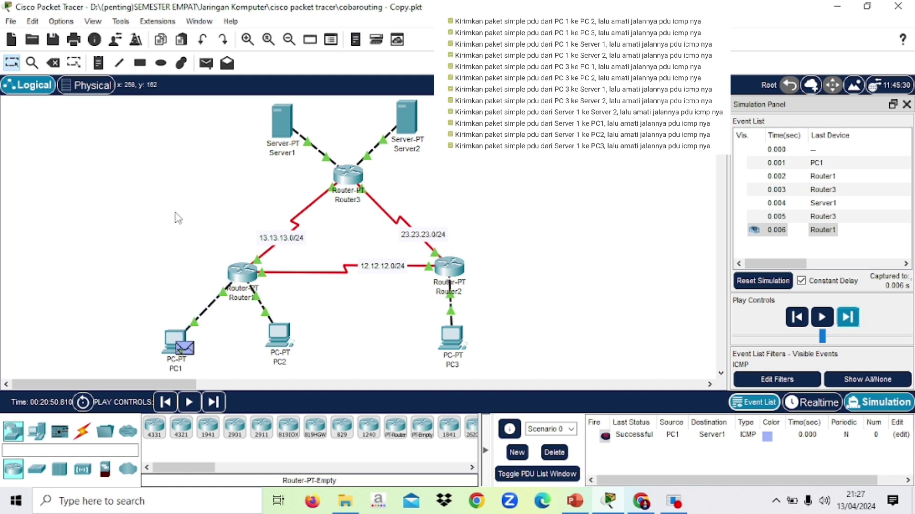
click(554, 452)
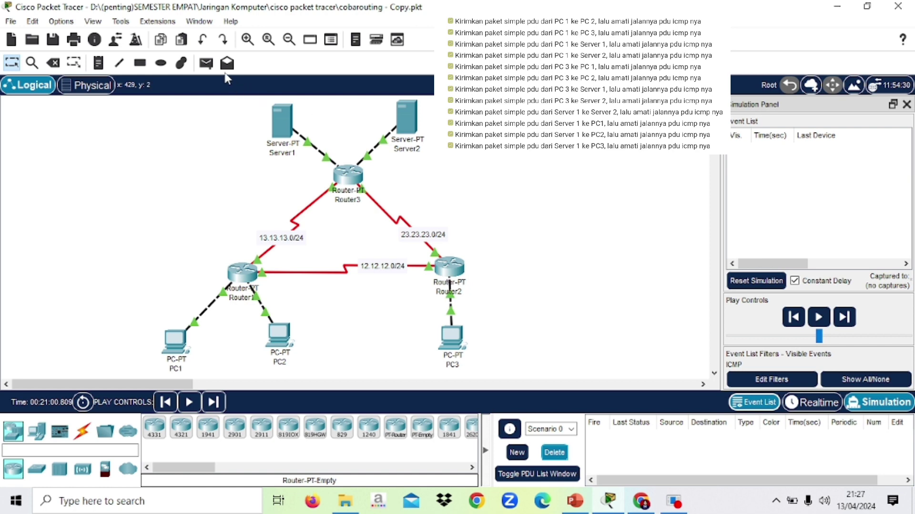
Step: Create a simple PDU from PC1 to Server2
click(206, 63)
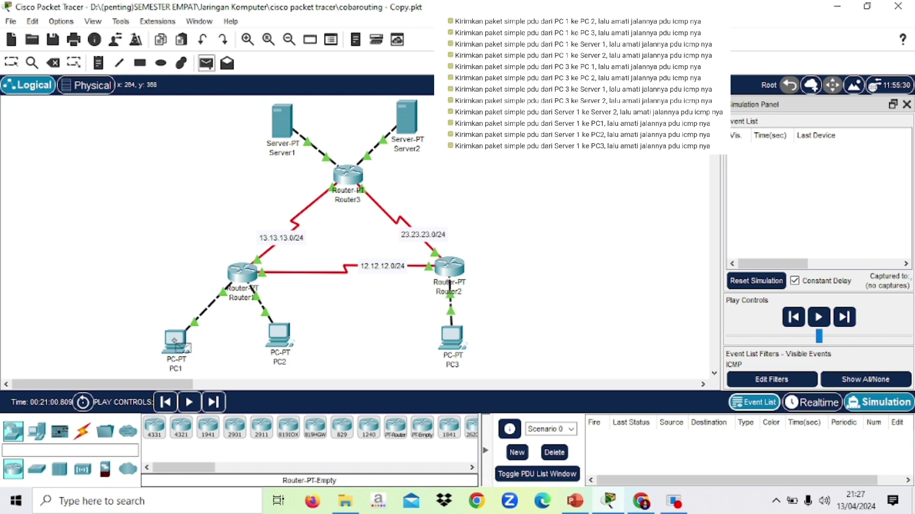
click(178, 341)
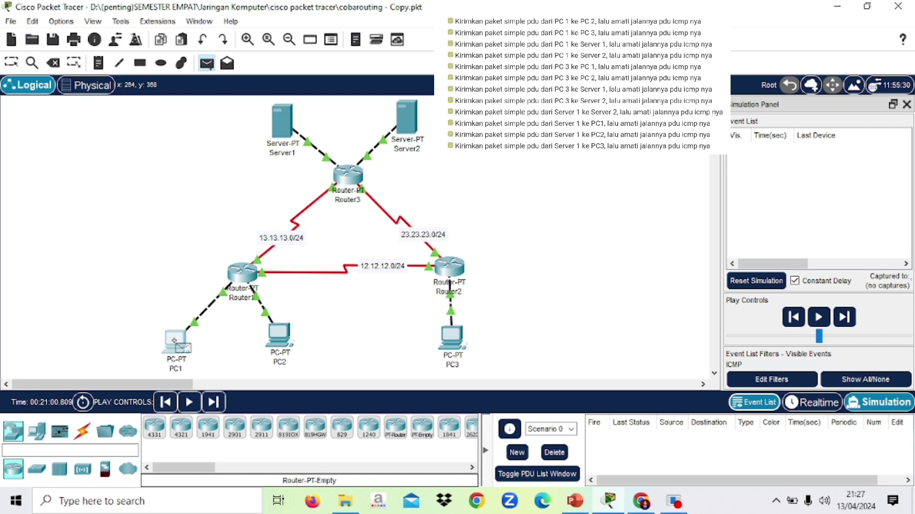
click(406, 119)
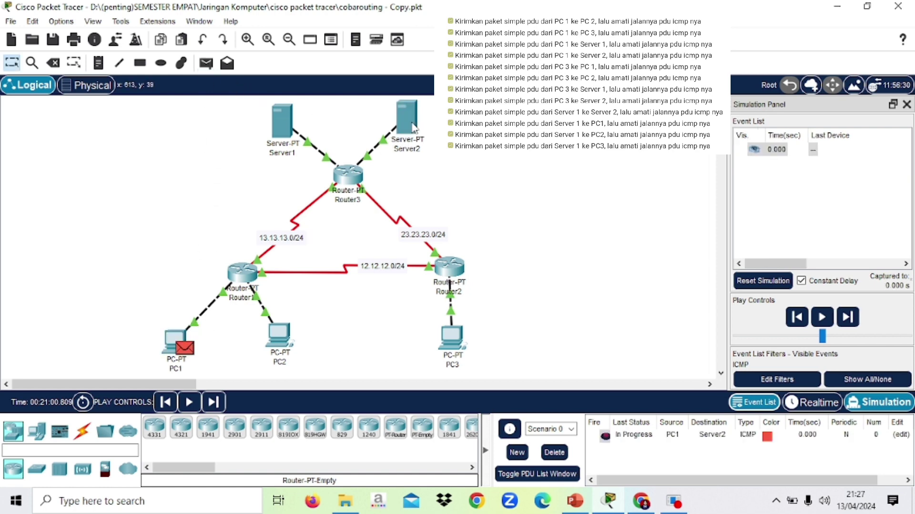
Step: Advance the PC1-to-Server2 packet by two events through Router1 to Router3, and delete the scenario
click(848, 317)
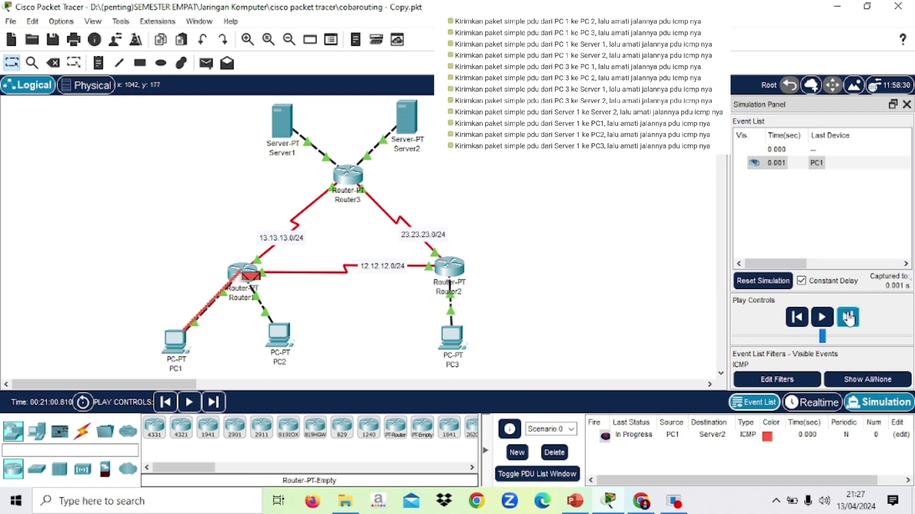
click(849, 317)
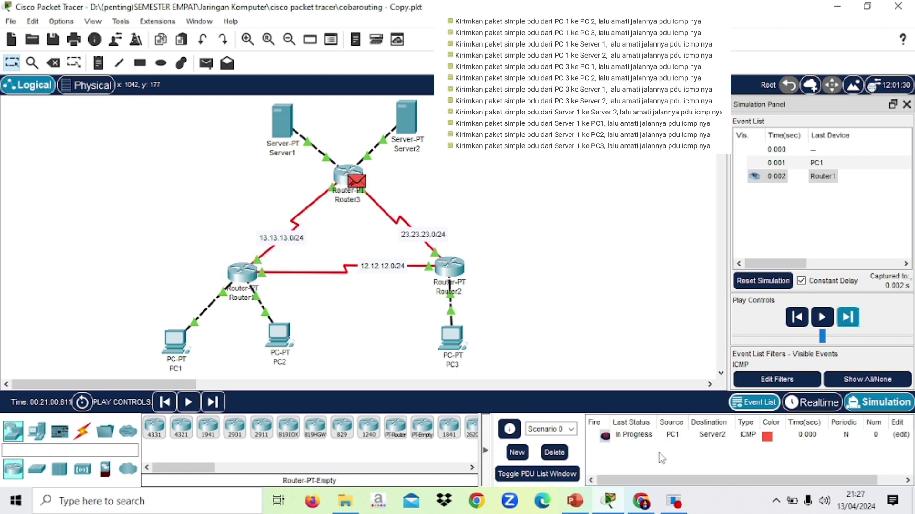
click(558, 451)
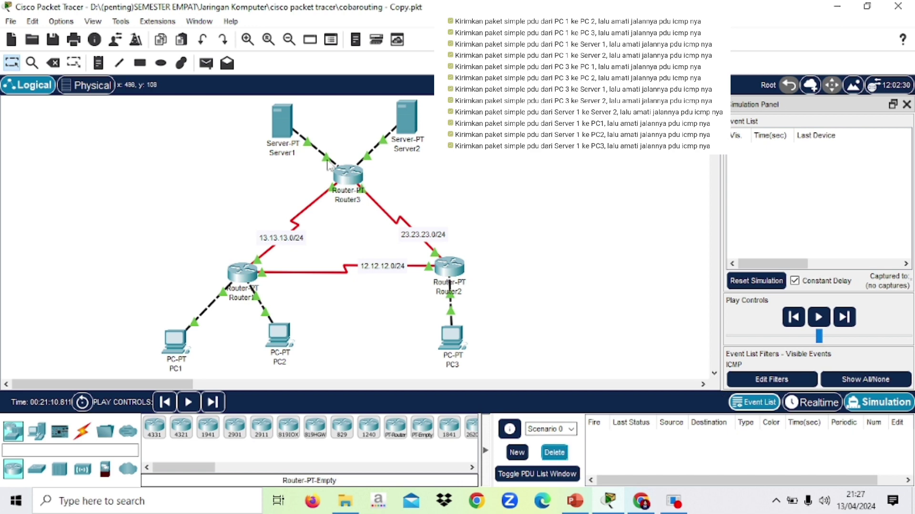
click(206, 63)
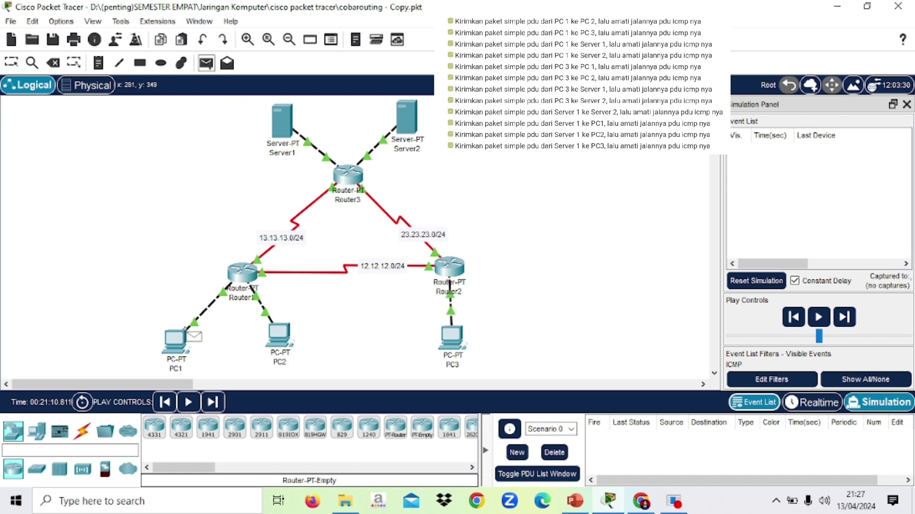
click(175, 340)
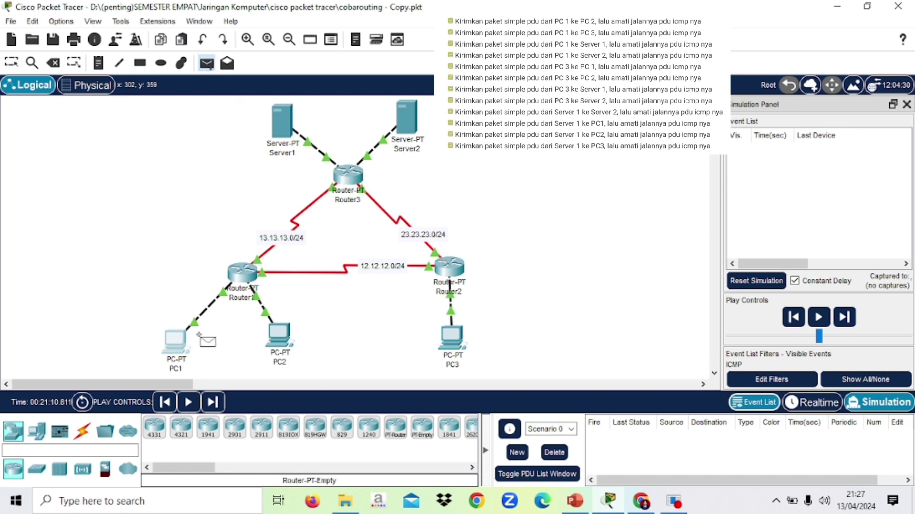
click(179, 339)
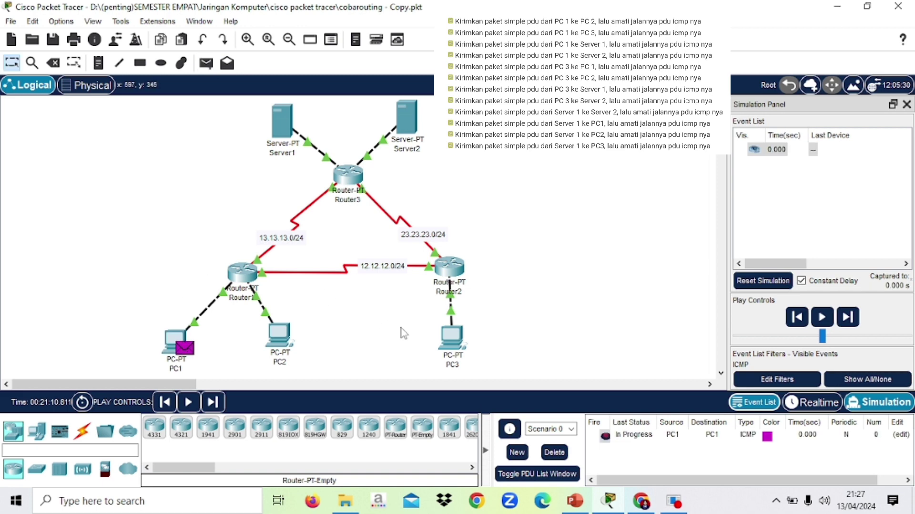
click(557, 451)
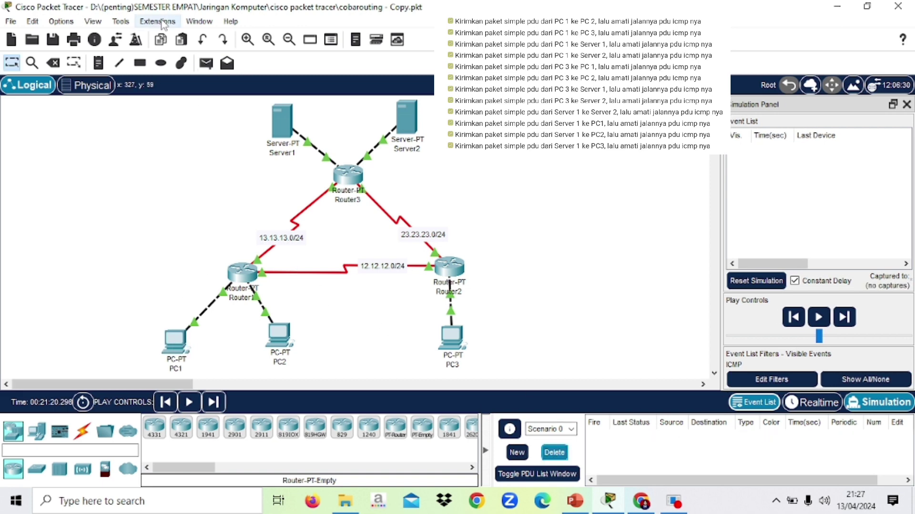
Step: Create another simple PDU with PC1 as the source and Server2 as the destination
click(206, 63)
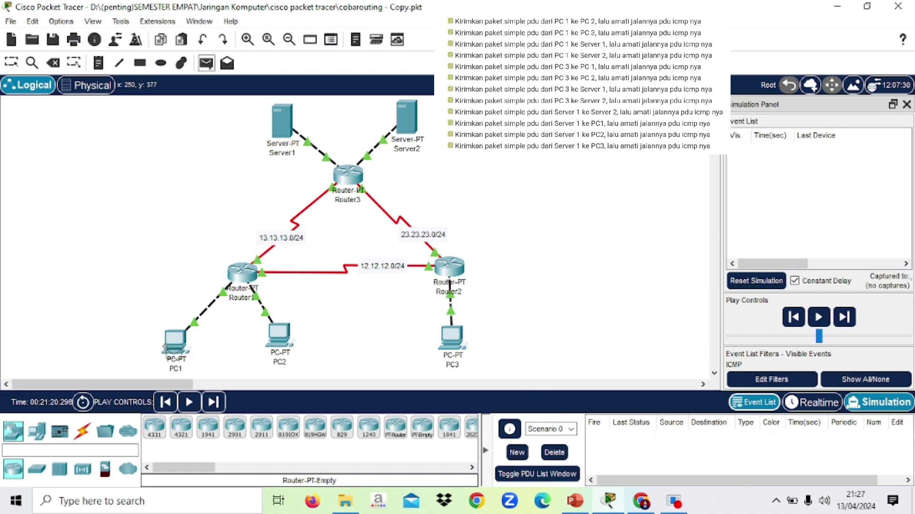
click(176, 338)
click(412, 120)
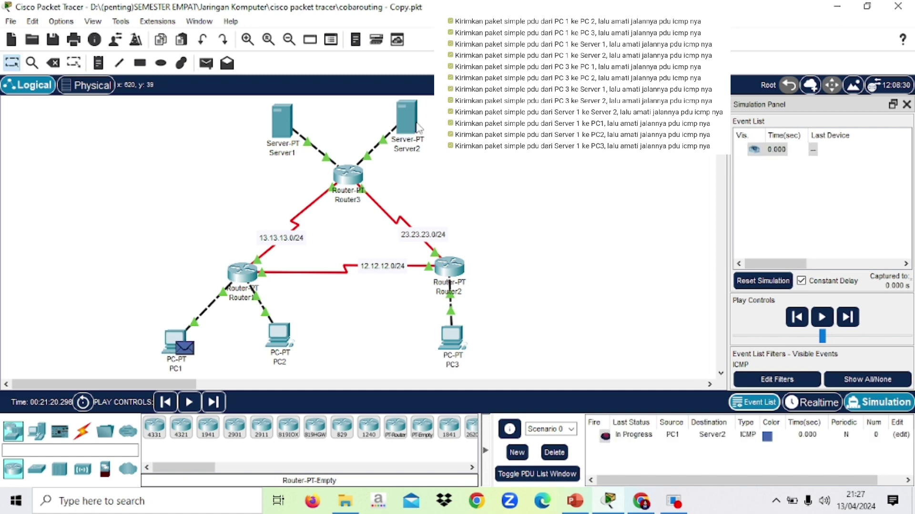
Step: Advance the simulation event by event until the PC1-to-Server2 packet's reply is back at PC1, and delete the scenario
click(847, 317)
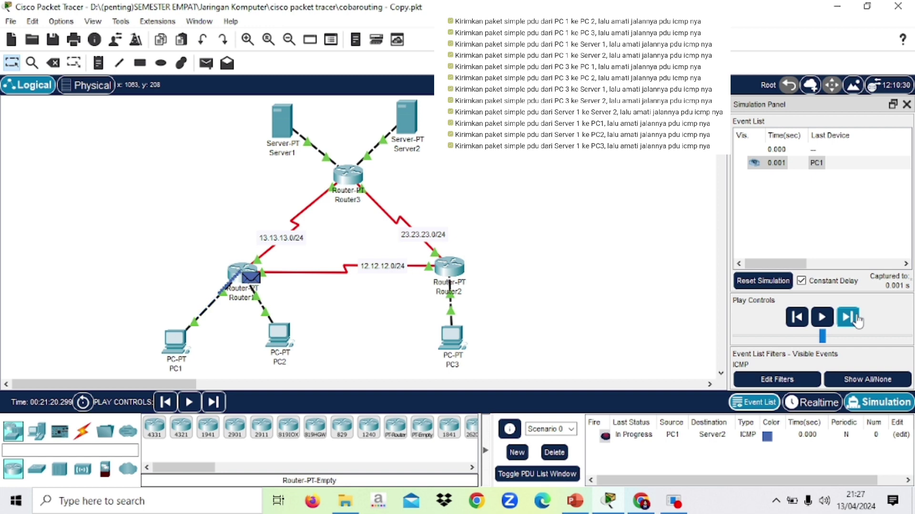
click(856, 319)
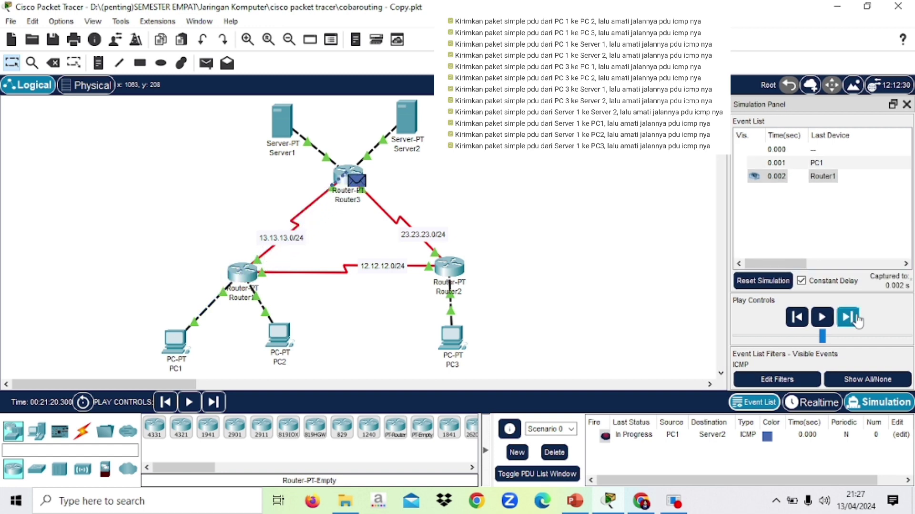
click(857, 319)
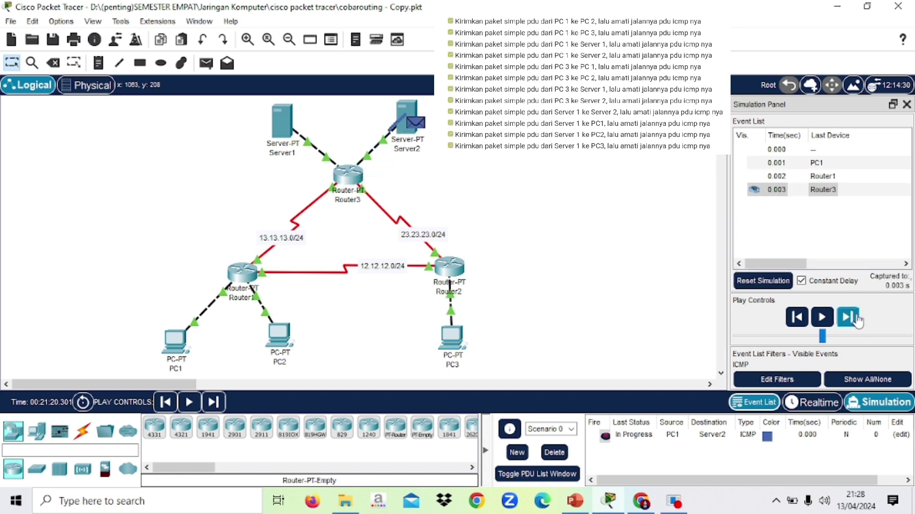
click(856, 319)
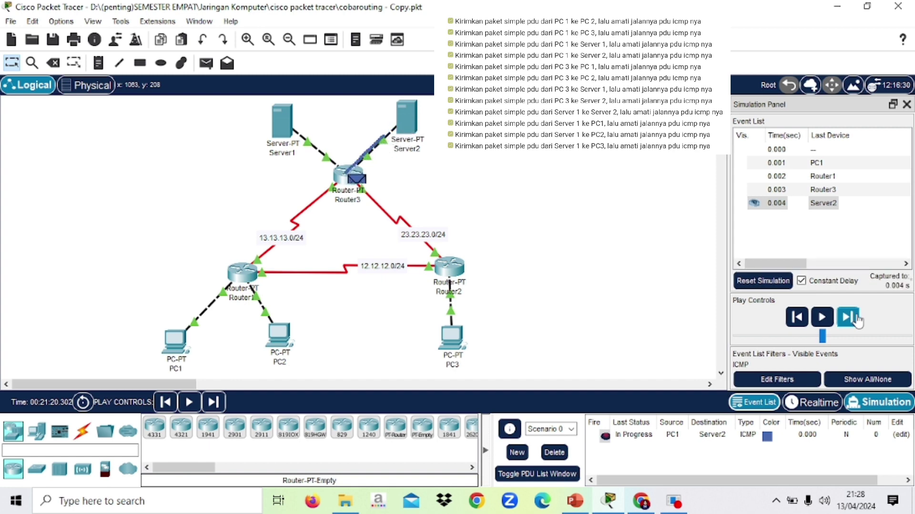
click(856, 319)
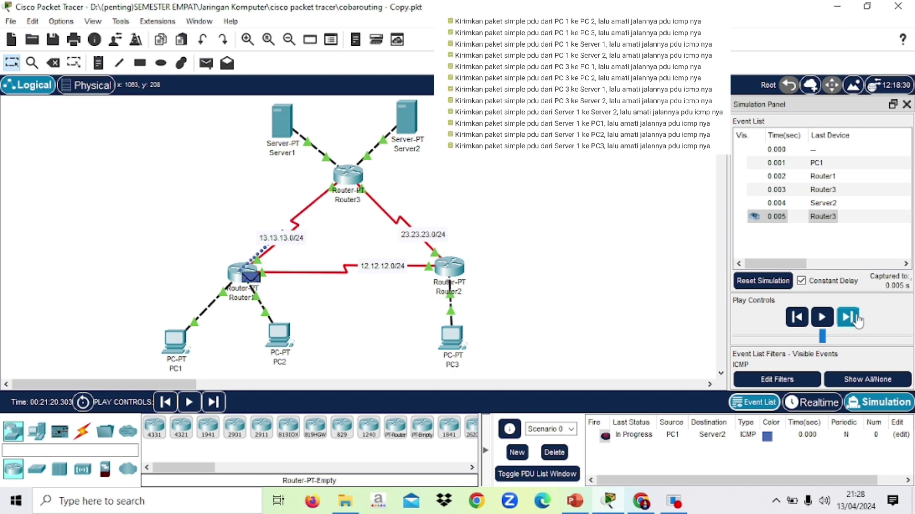
click(856, 319)
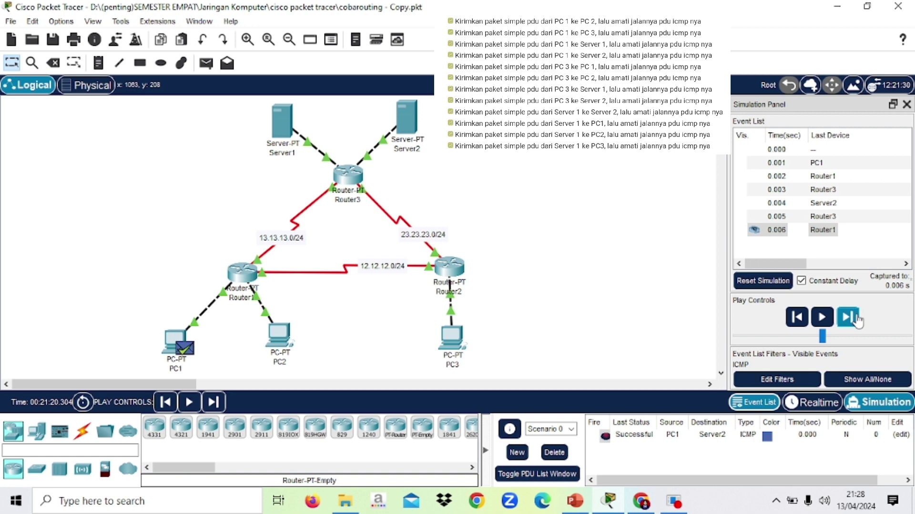
click(554, 452)
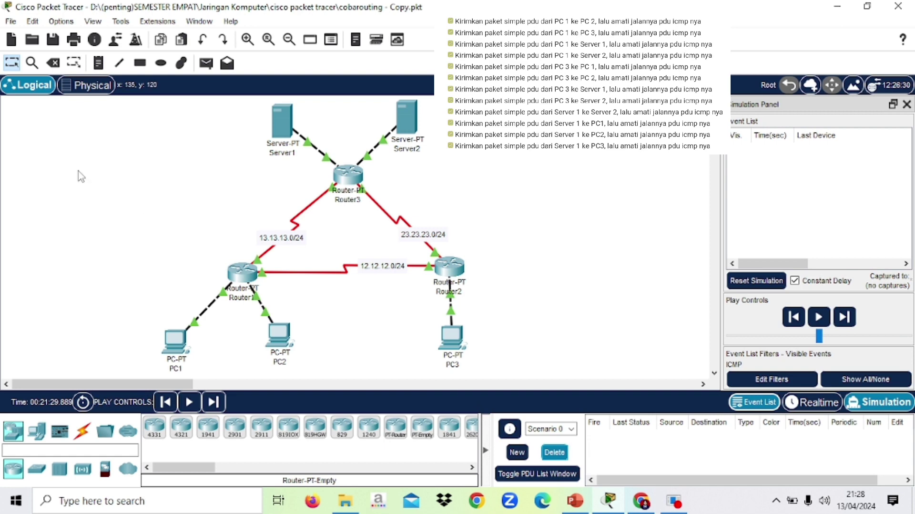
Step: Create a simple PDU from PC3 to PC1
click(205, 64)
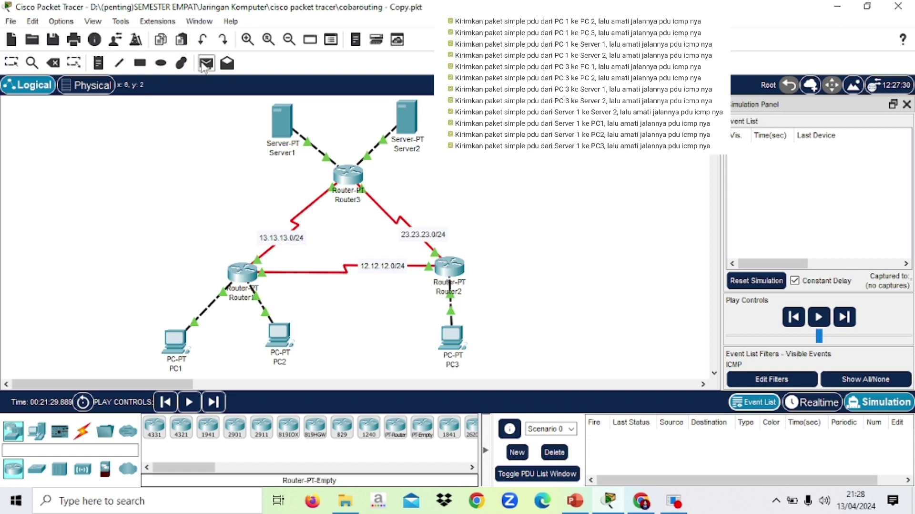
click(453, 339)
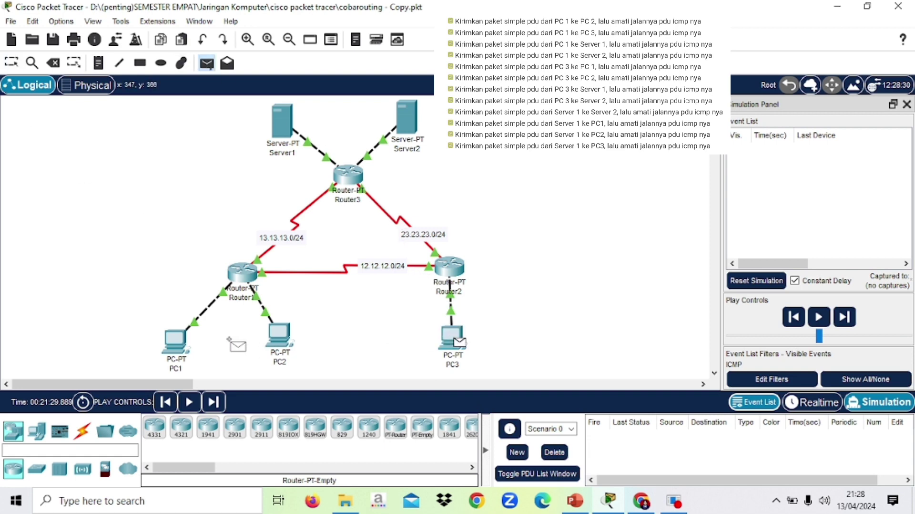
click(175, 340)
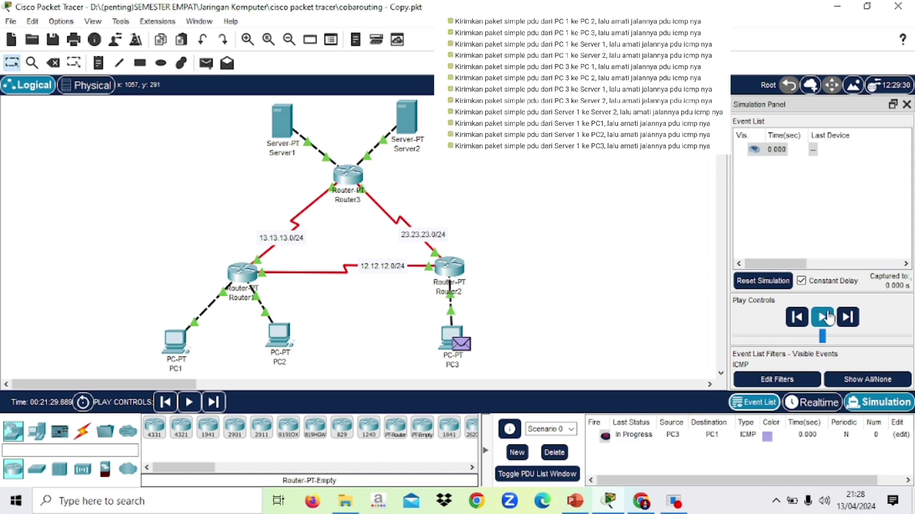
Step: Advance the simulation event by event until the PC3-to-PC1 packet's reply is back at PC3, and delete the scenario
click(843, 317)
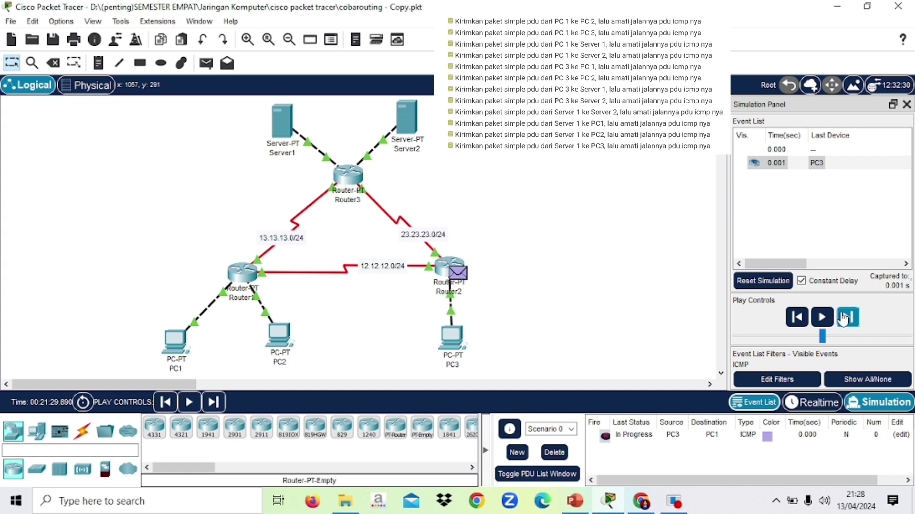
click(843, 317)
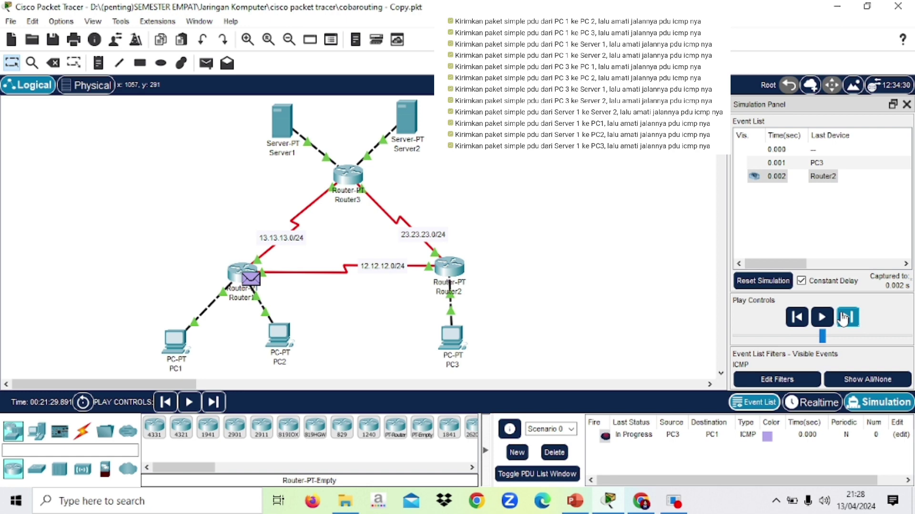
click(843, 317)
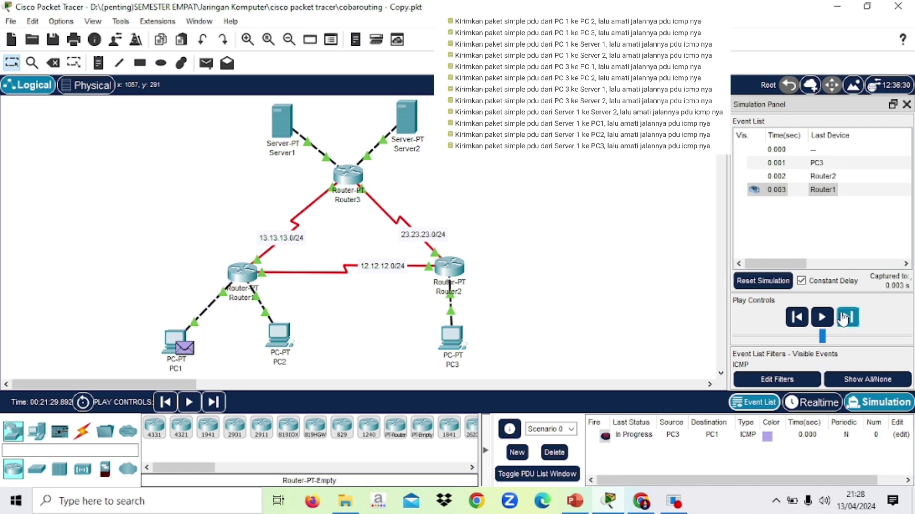
click(843, 317)
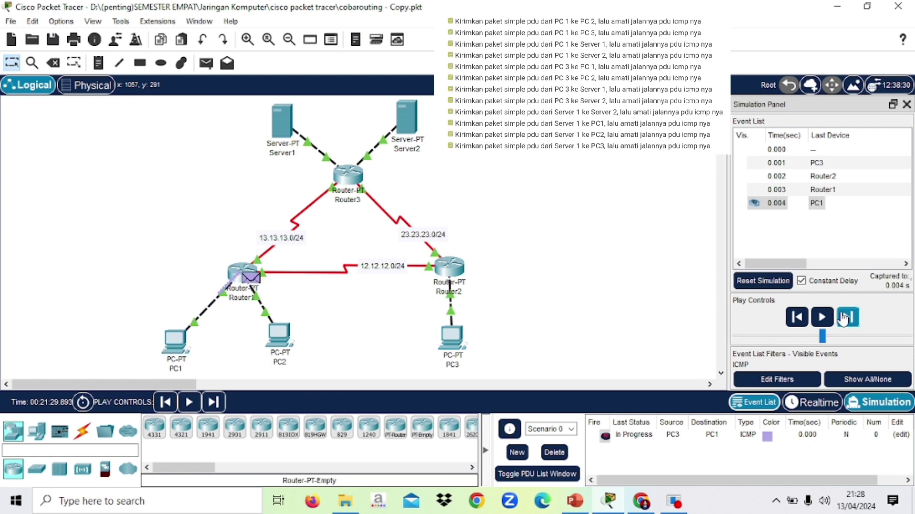
click(843, 318)
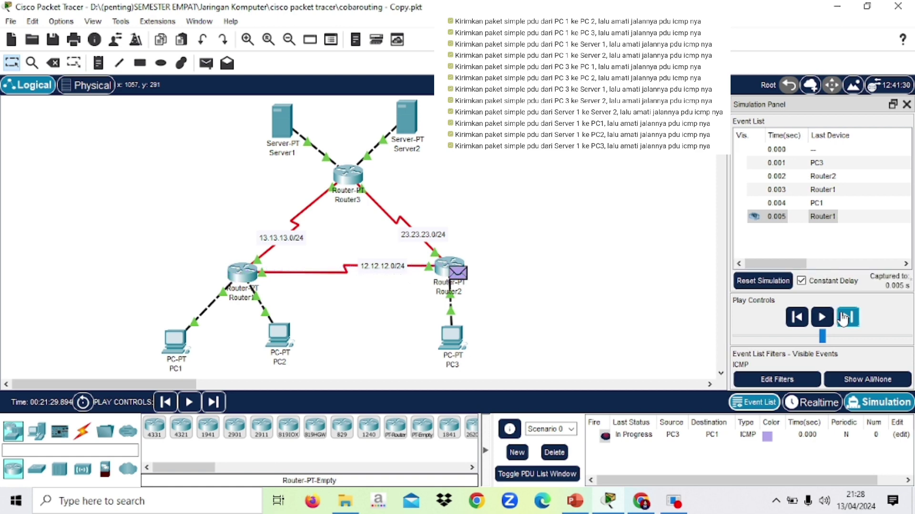
click(843, 317)
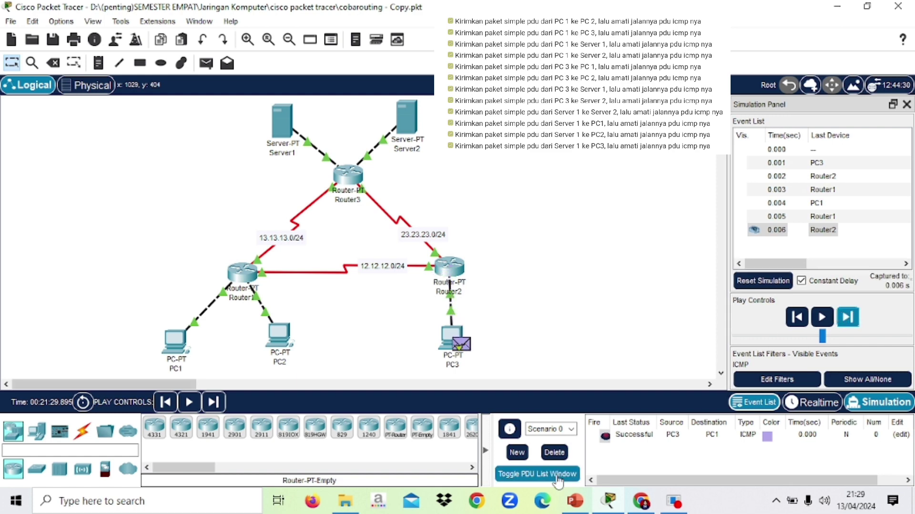
click(555, 453)
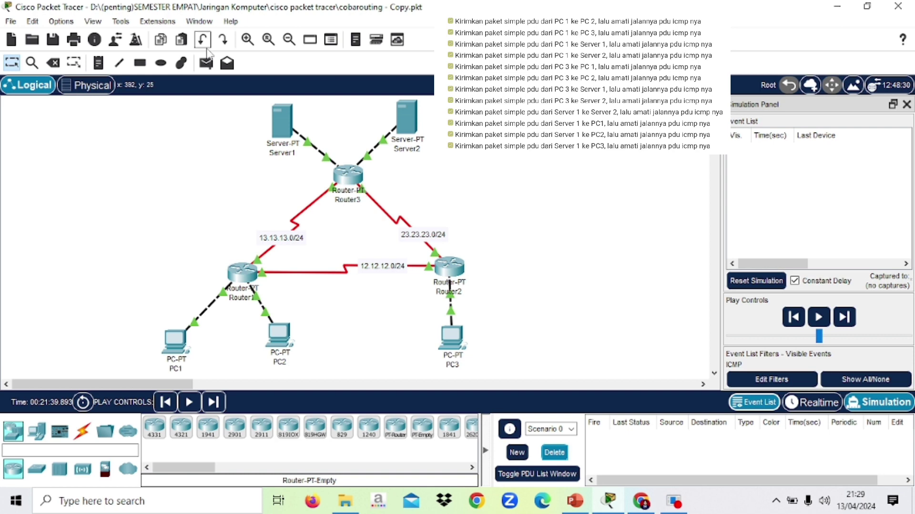
Step: Create a simple PDU from PC3 to PC2
click(209, 63)
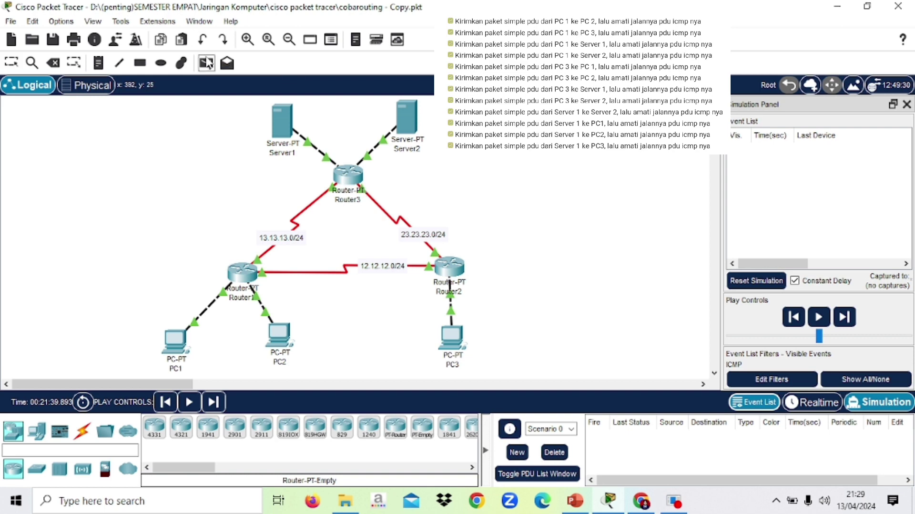
click(450, 335)
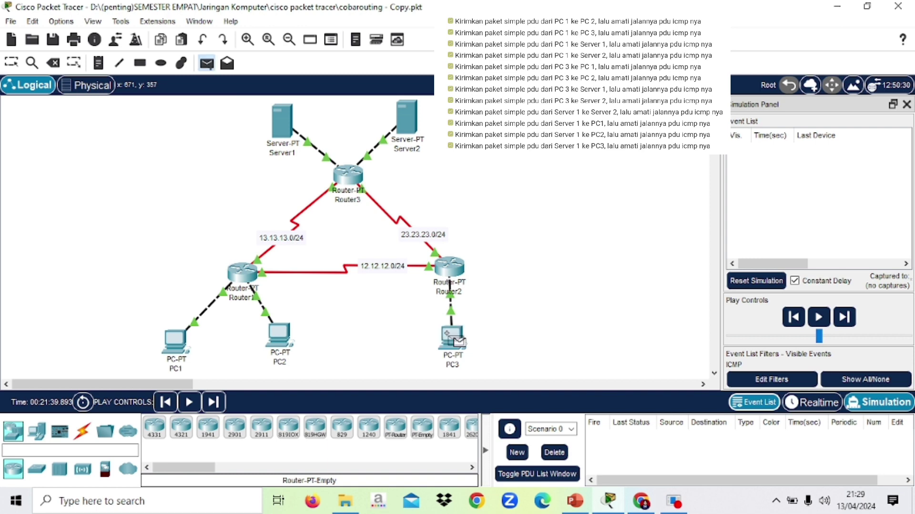
click(293, 342)
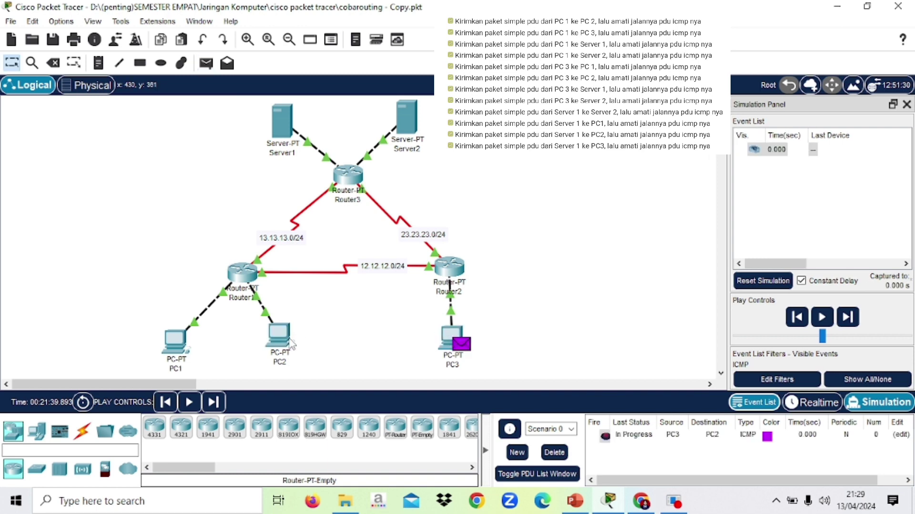
Step: Advance the simulation event by event until the PC3-to-PC2 packet's reply is back at PC3, and delete the scenario
click(848, 316)
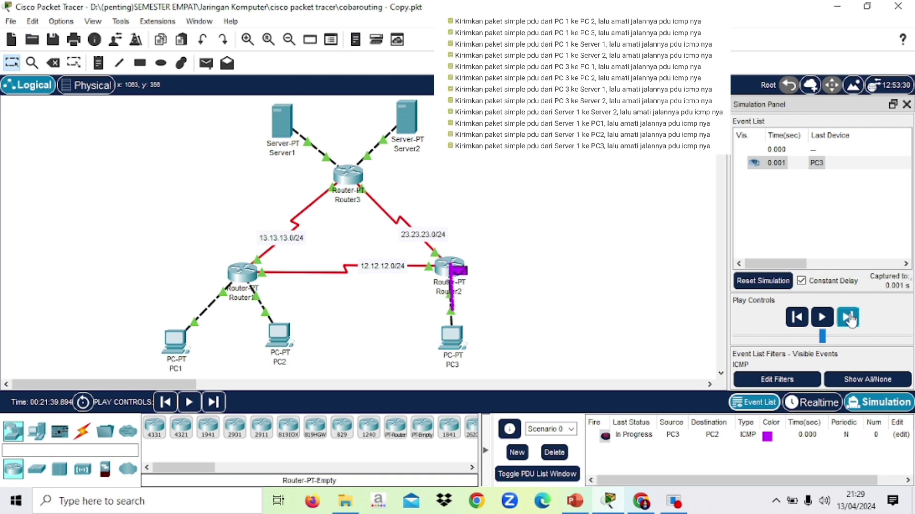
click(849, 317)
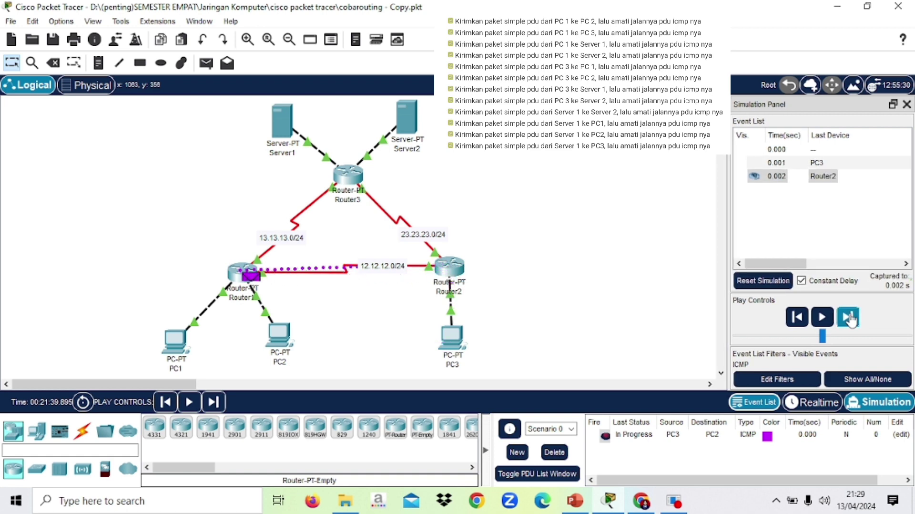
click(849, 317)
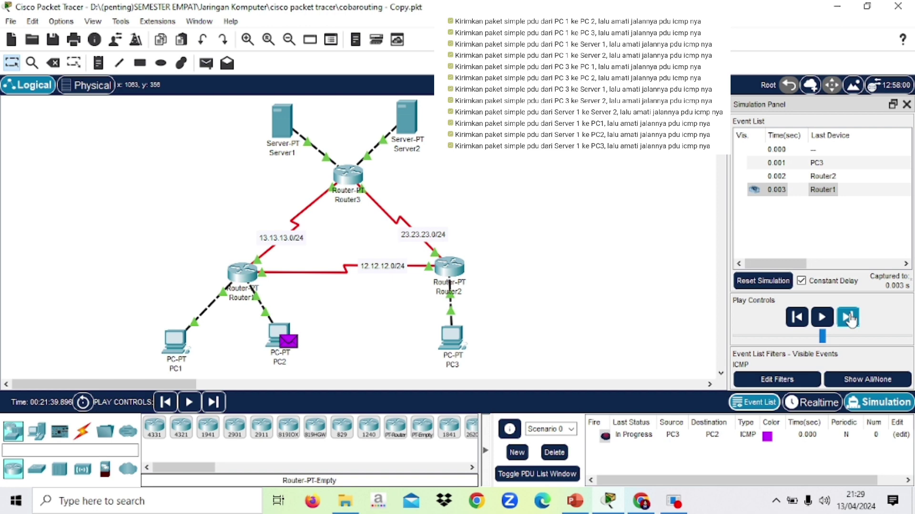
click(849, 317)
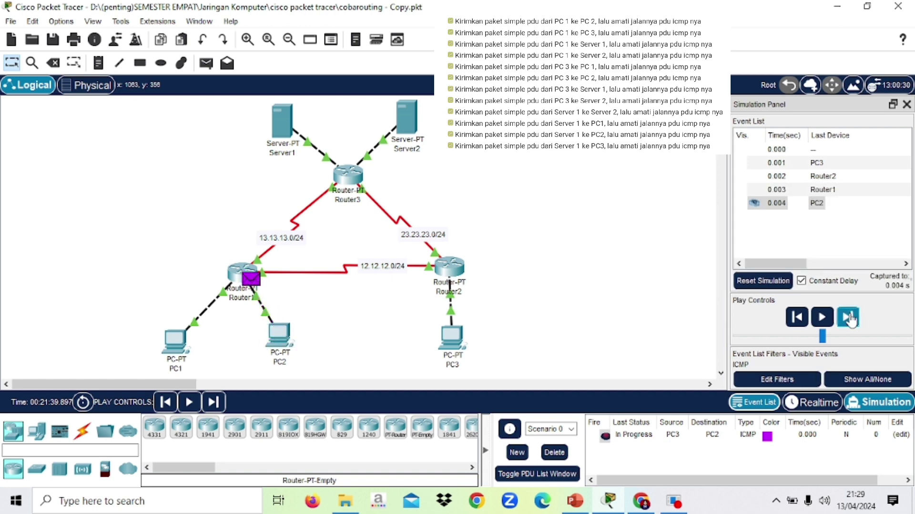
click(849, 317)
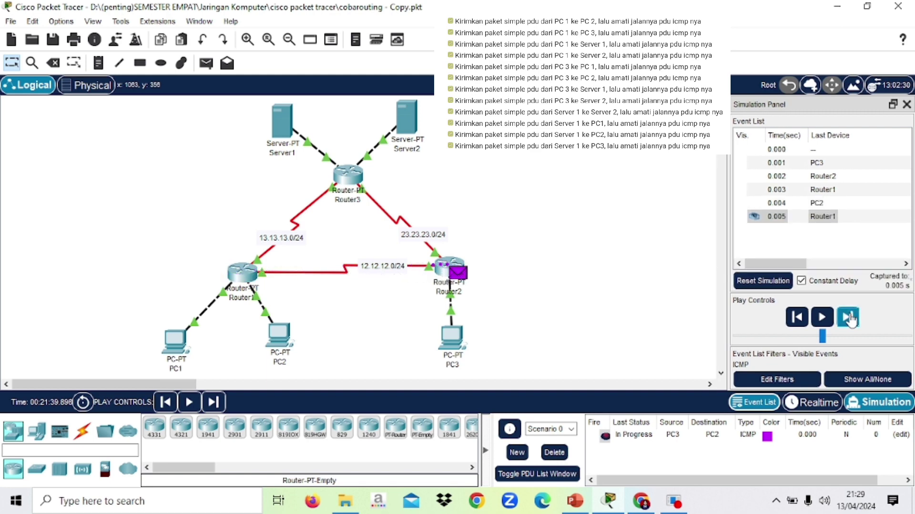
click(848, 317)
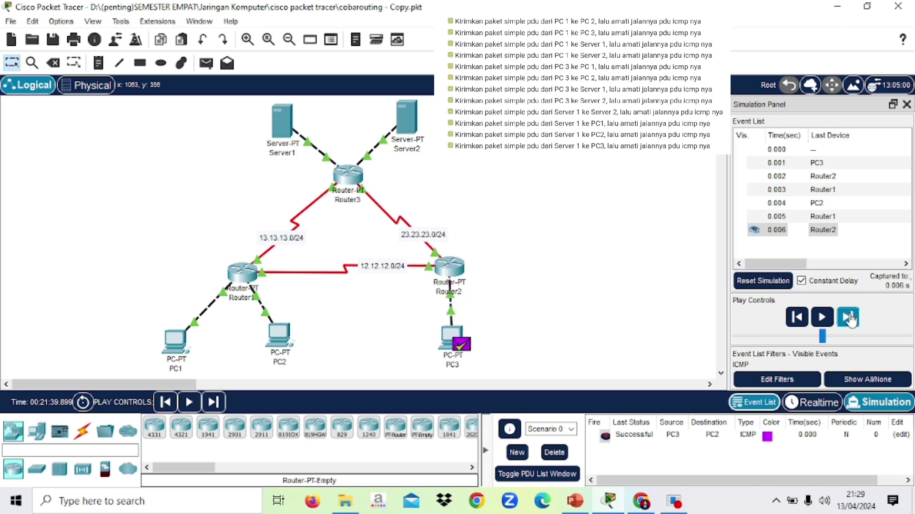
click(553, 453)
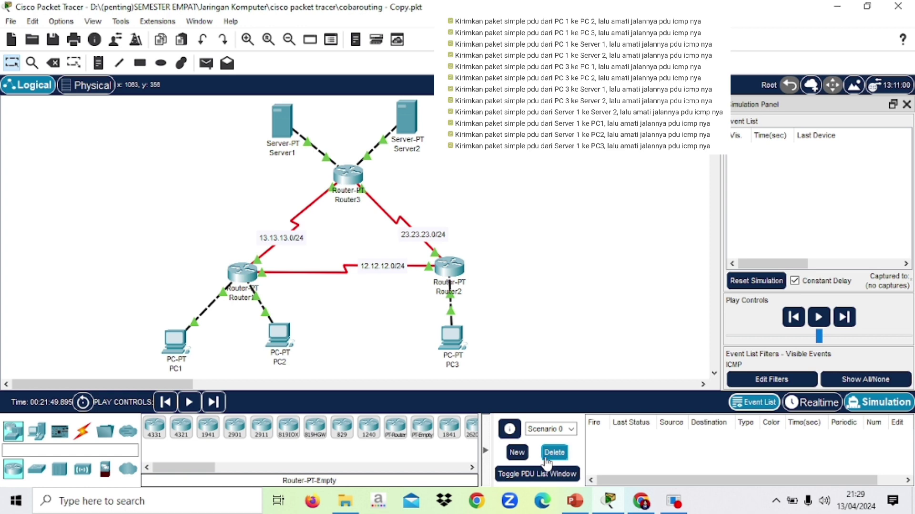
Step: Create a simple PDU from PC3 to Server1
click(206, 62)
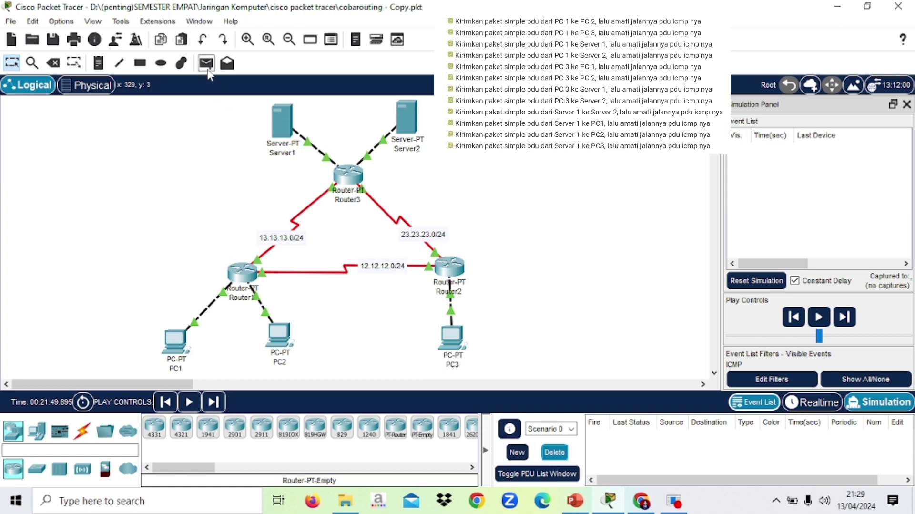
click(451, 348)
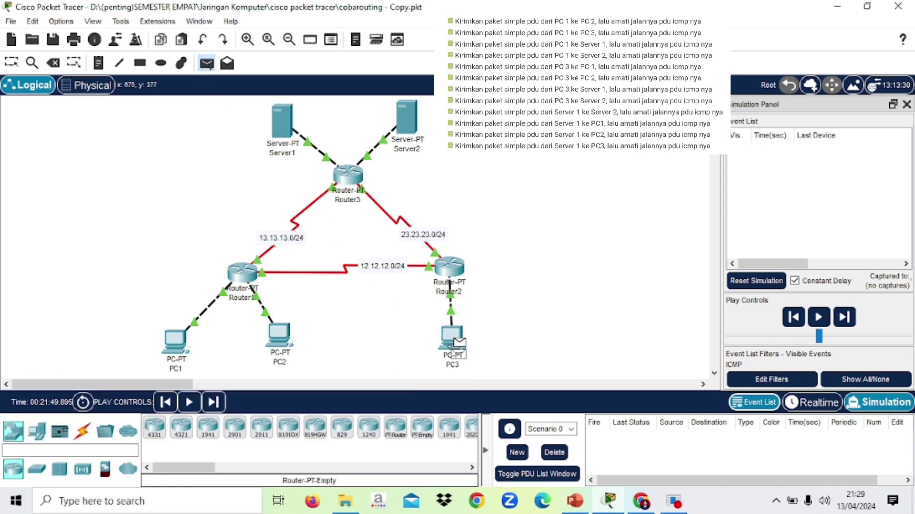
click(280, 128)
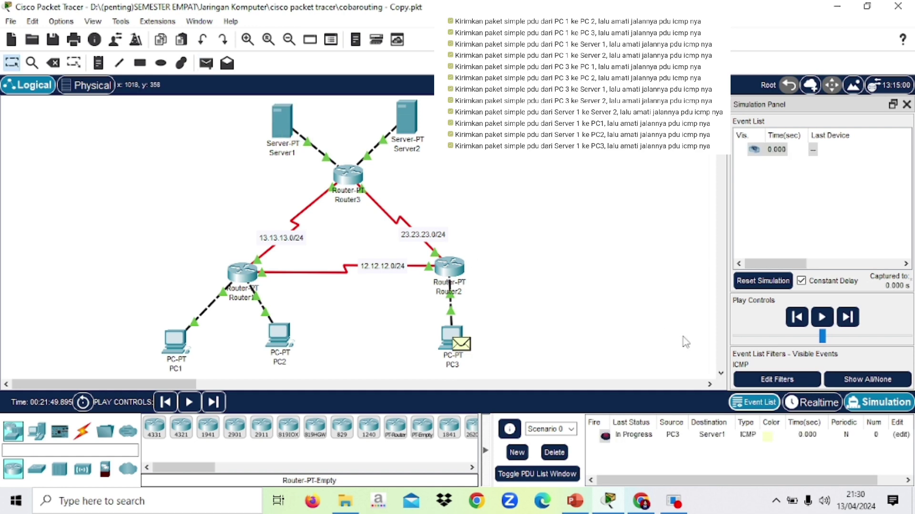
Step: Advance the simulation event by event until the PC3-to-Server1 packet's reply is back at PC3, and delete the scenario
click(843, 326)
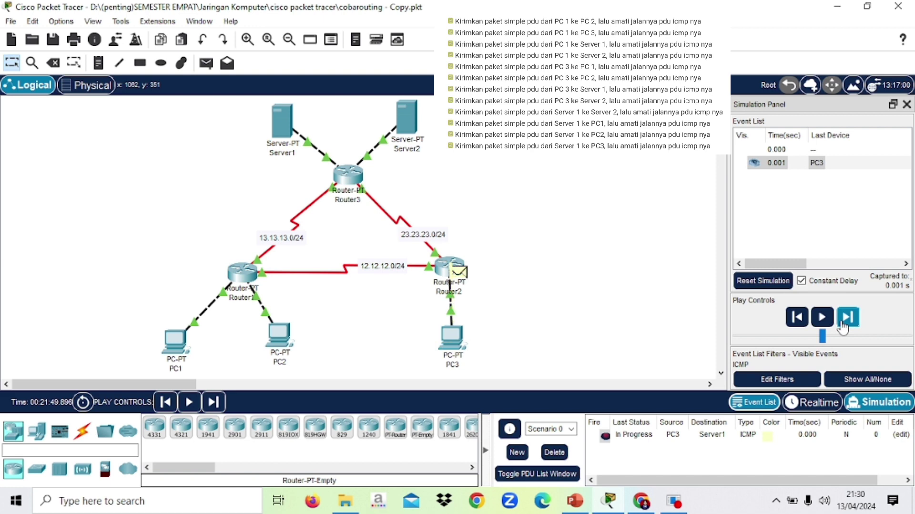
click(847, 317)
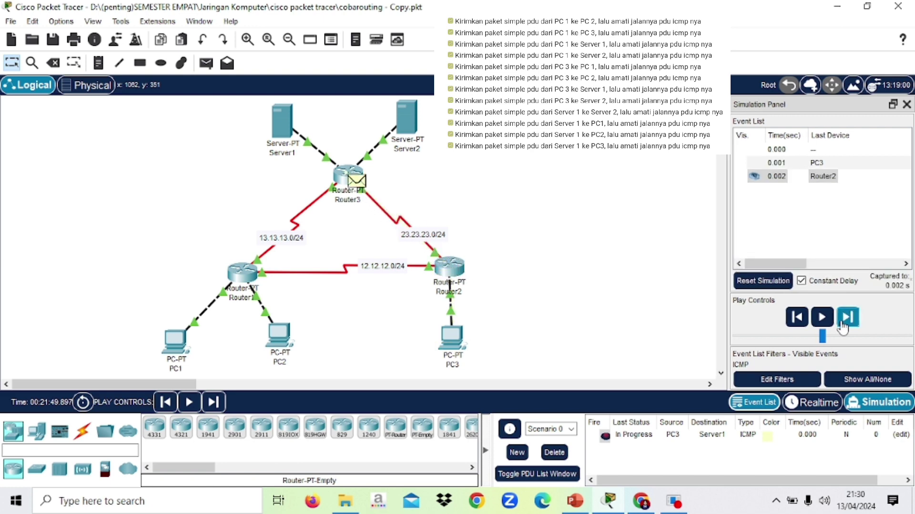
click(842, 325)
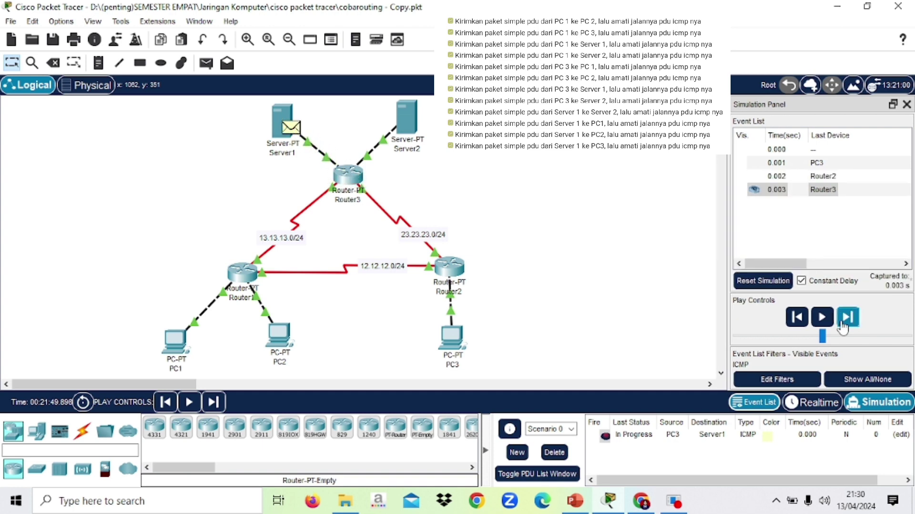
click(847, 317)
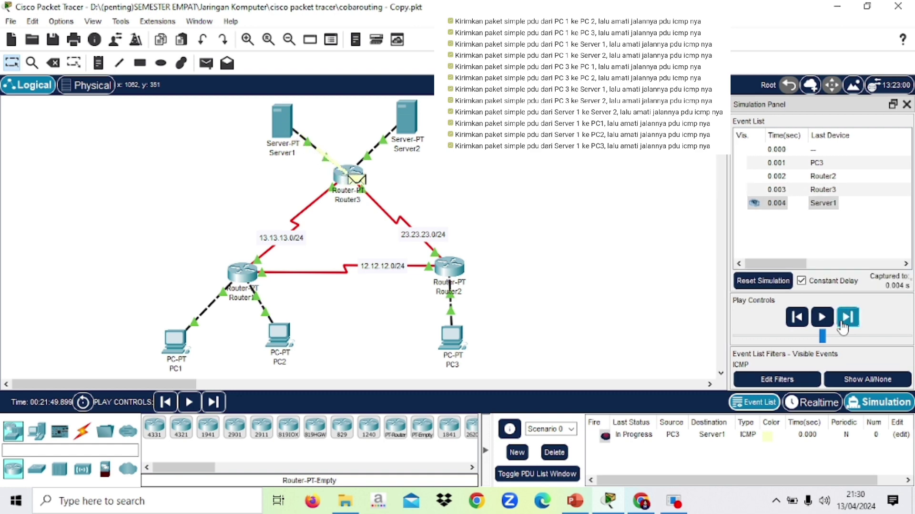
click(842, 324)
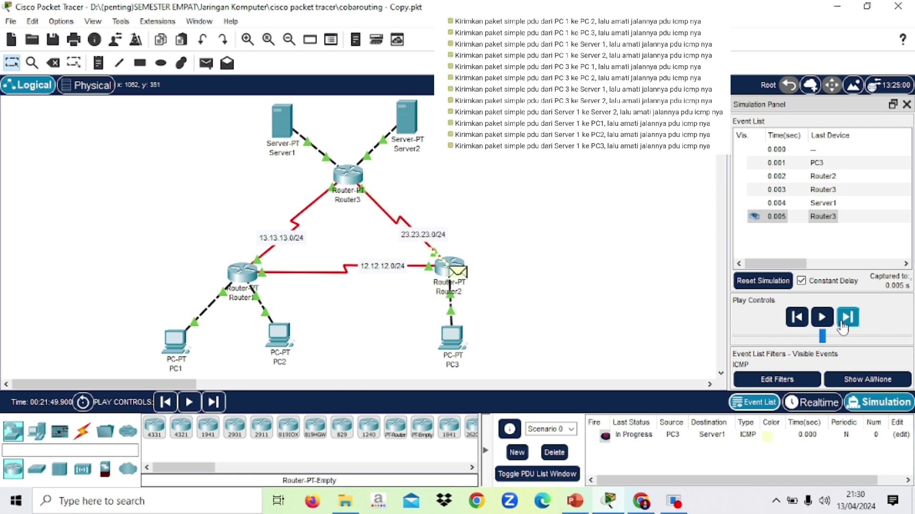
click(843, 325)
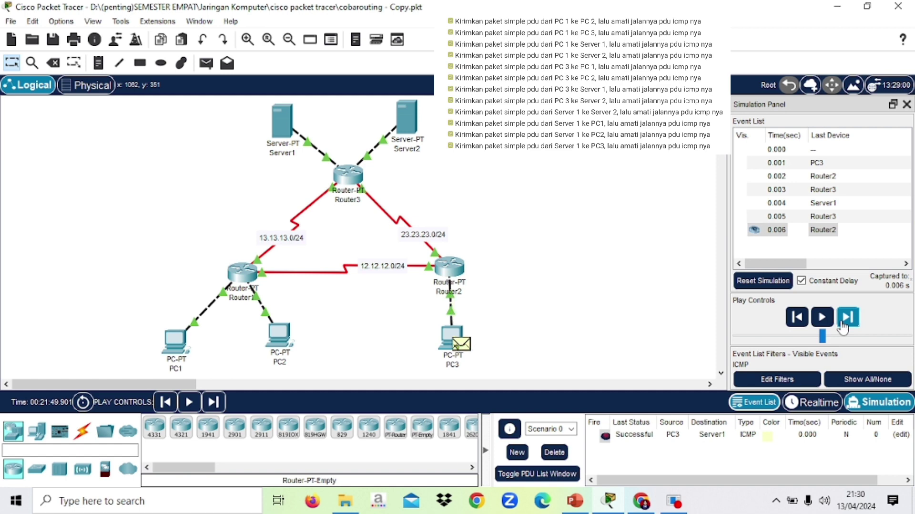
click(555, 453)
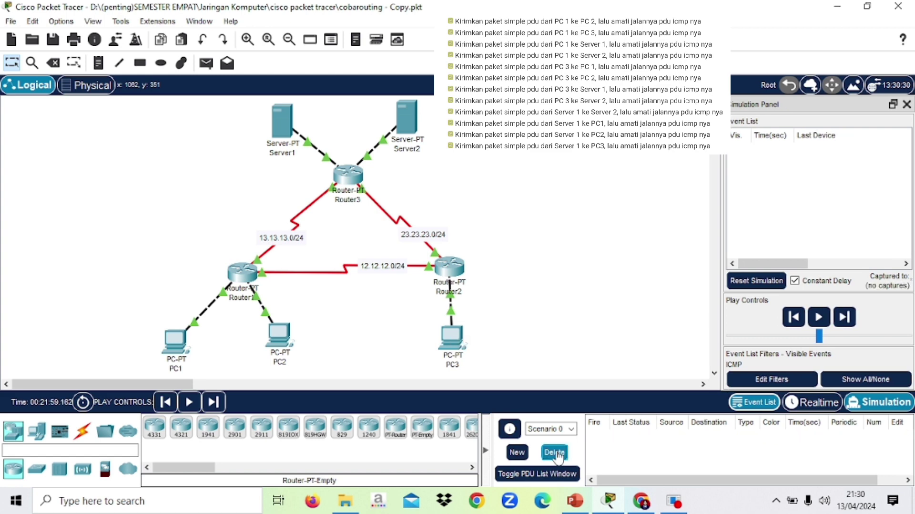
Step: Create a simple PDU from PC3 to Server2
click(206, 63)
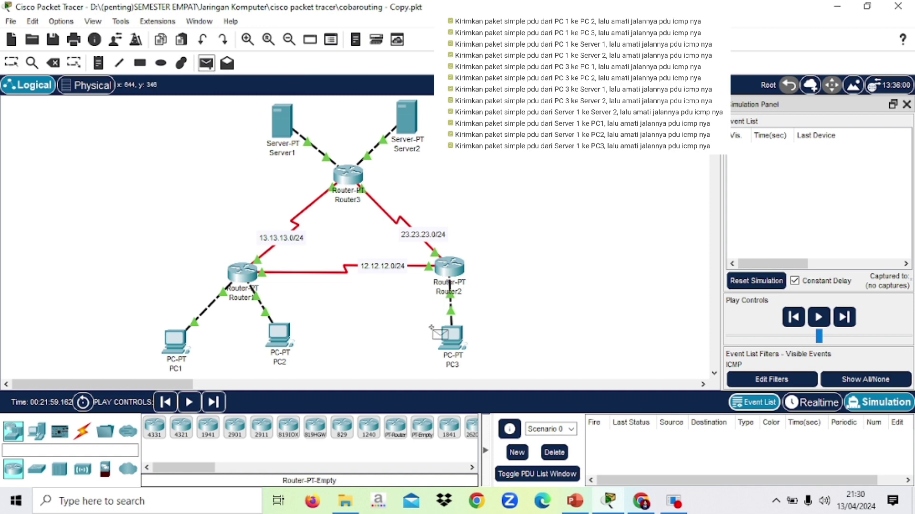
click(452, 336)
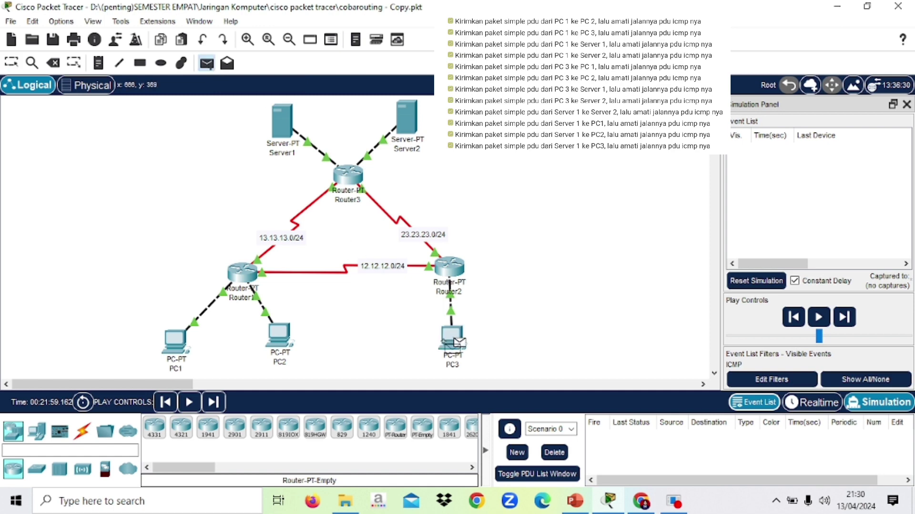
click(415, 128)
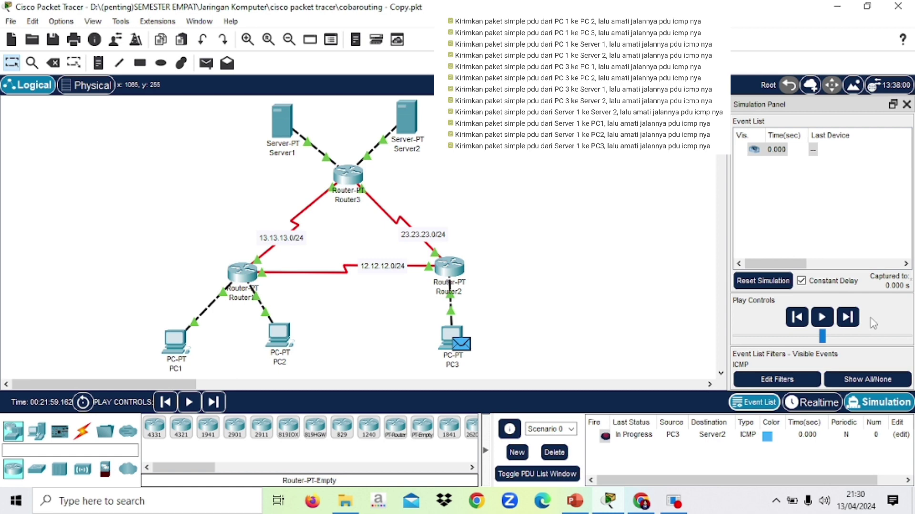
Step: Advance the simulation event by event until the PC3-to-Server2 packet's reply is back at PC3, and delete the scenario
click(856, 324)
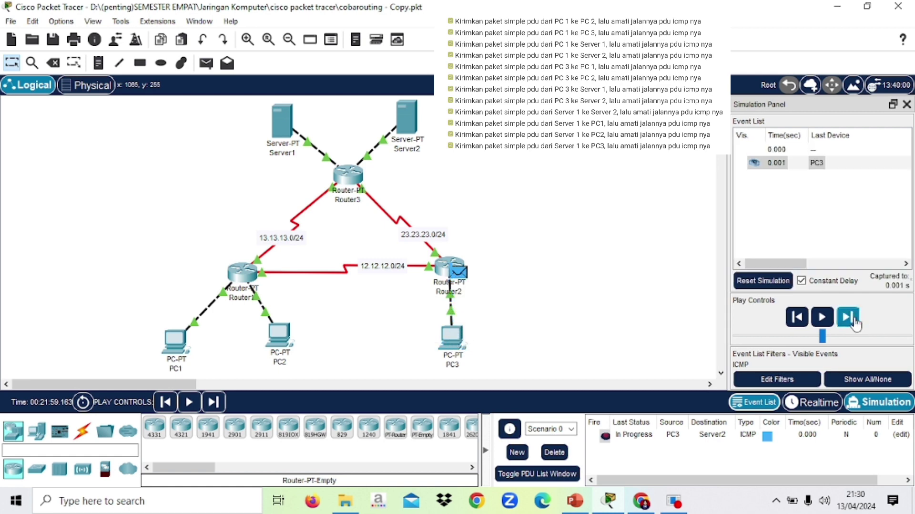
click(856, 323)
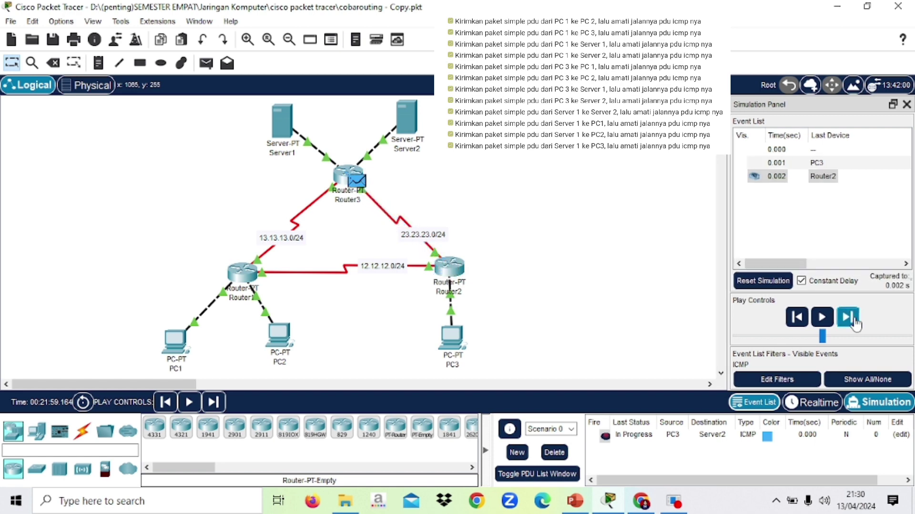
click(856, 324)
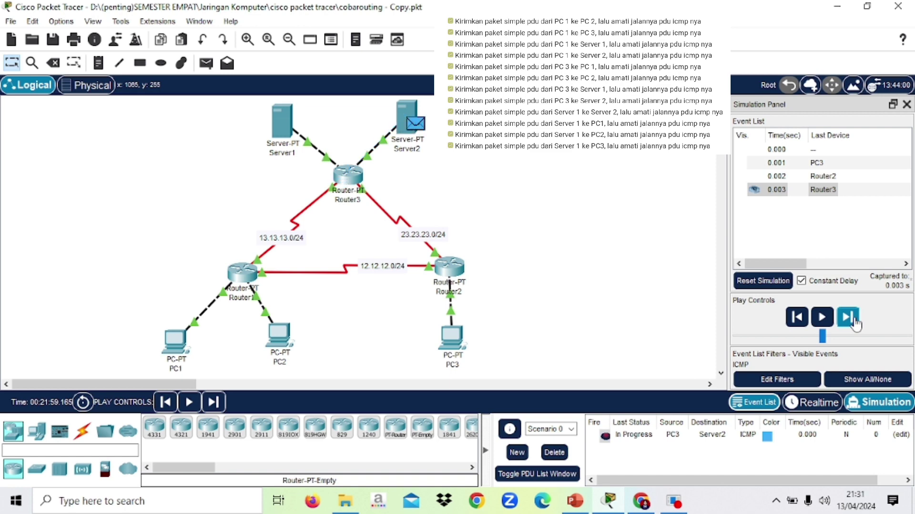
click(856, 324)
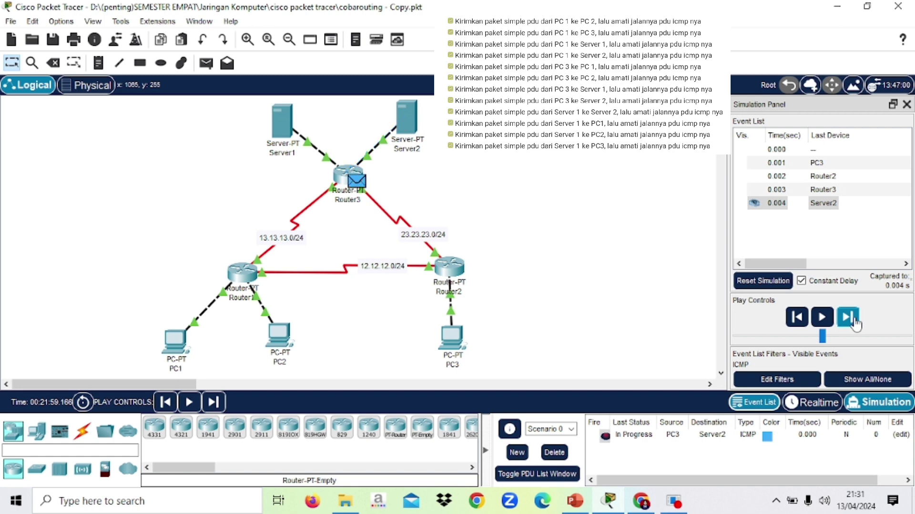
click(856, 324)
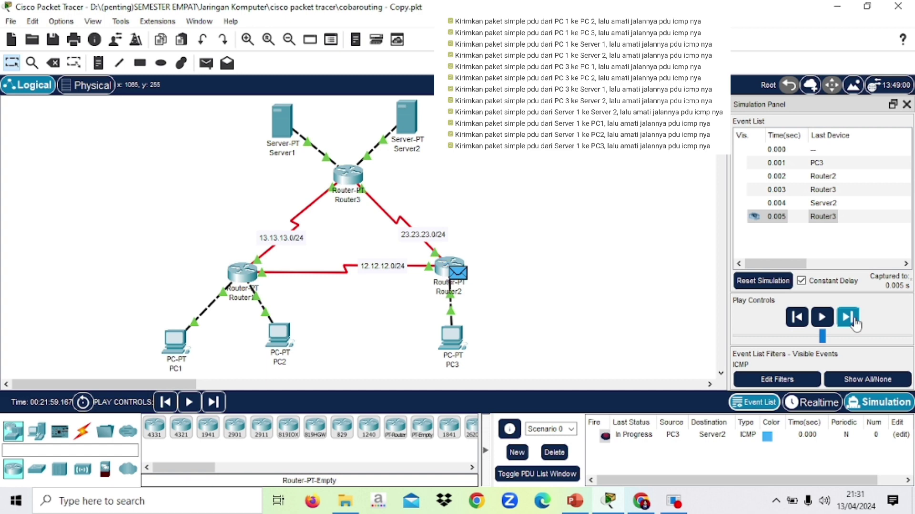
click(856, 323)
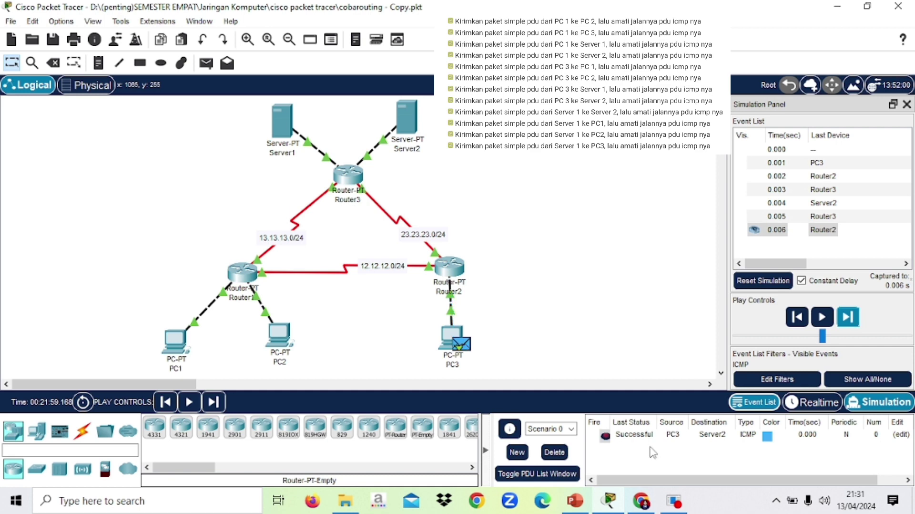
click(561, 455)
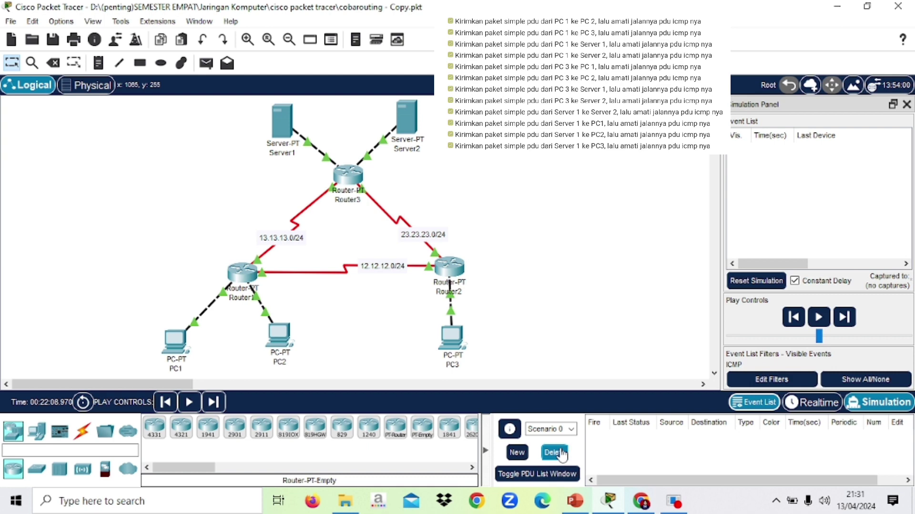
Step: Create a simple PDU from Server1 to Server2
click(205, 63)
click(281, 126)
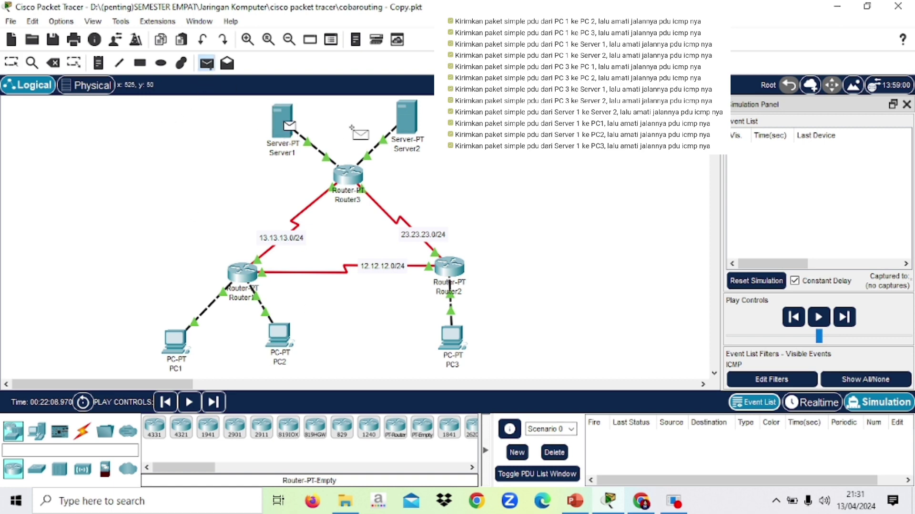
click(407, 118)
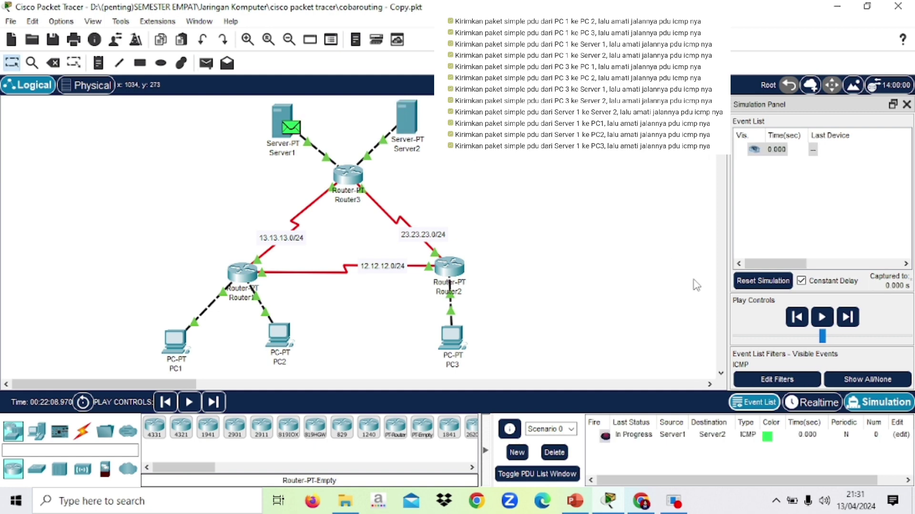
Step: Advance the simulation event by event until the Server1-to-Server2 packet's reply is back at Server1, and delete the scenario
click(848, 317)
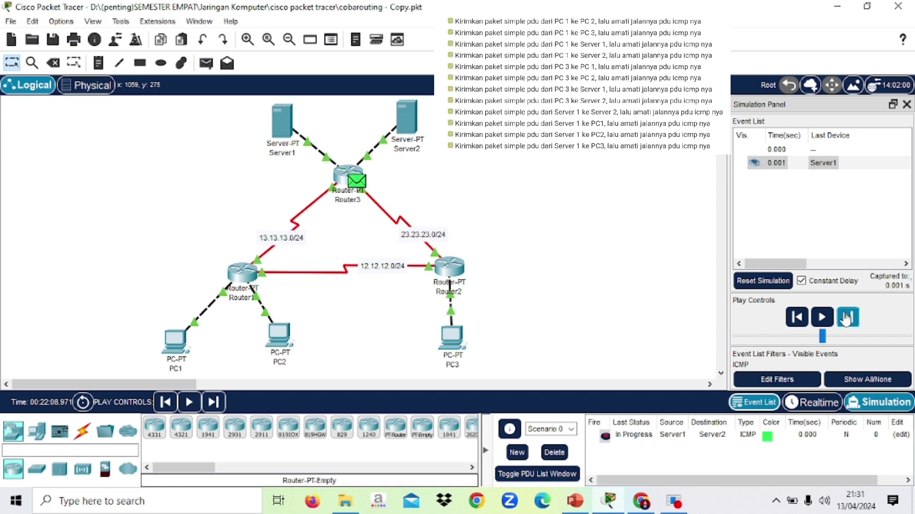
click(846, 318)
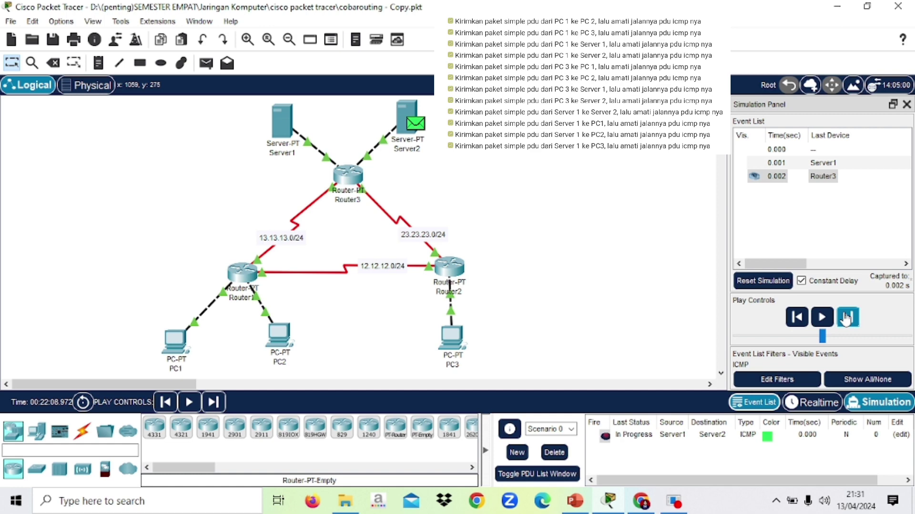
click(846, 318)
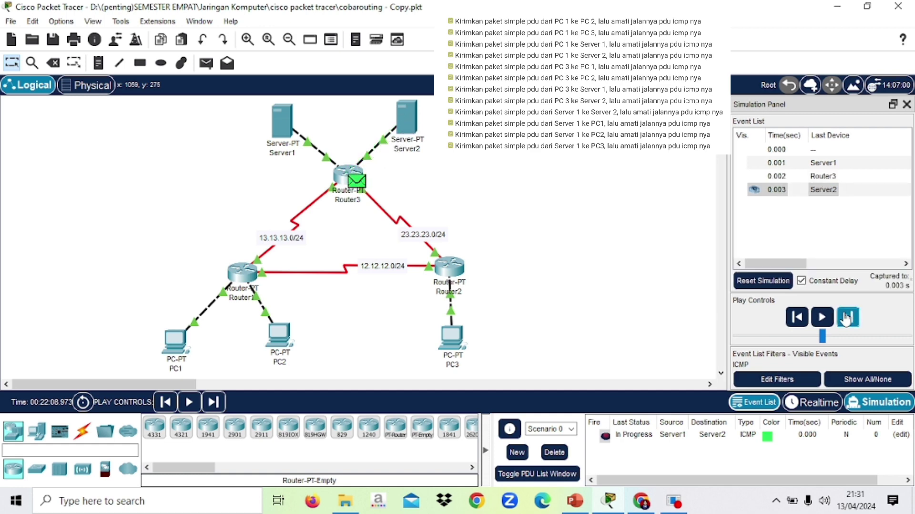
click(846, 318)
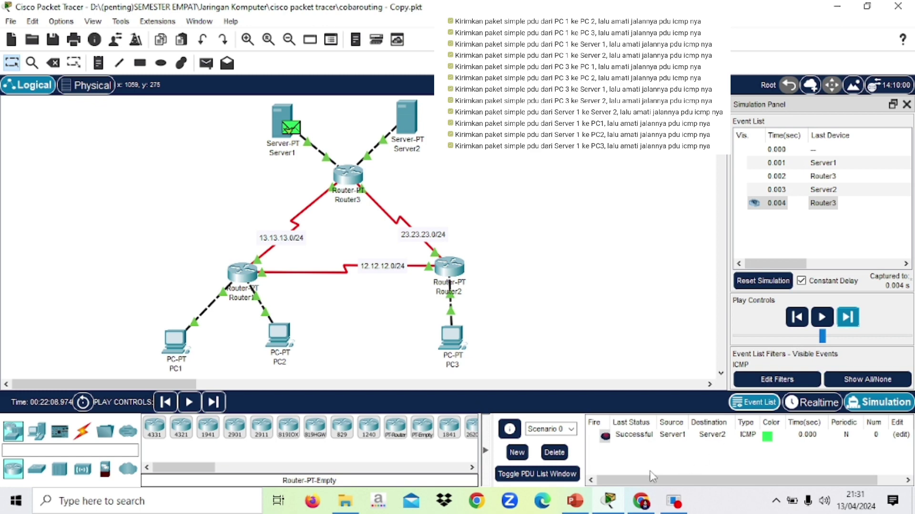
click(554, 452)
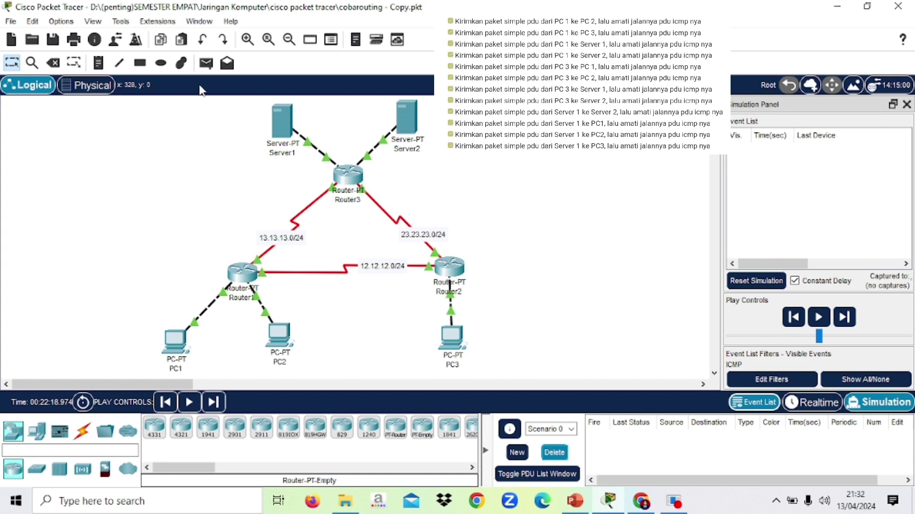
Step: Create a simple PDU from Server1 to PC1
click(208, 65)
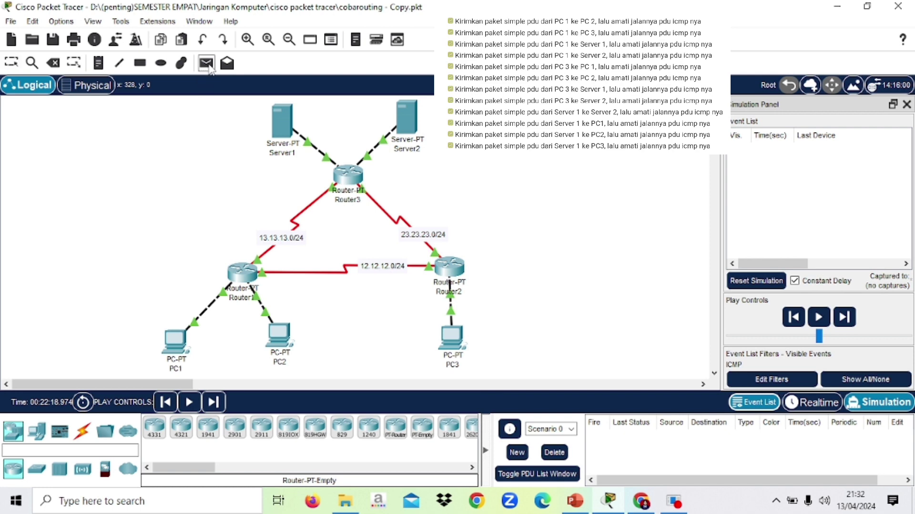
click(284, 122)
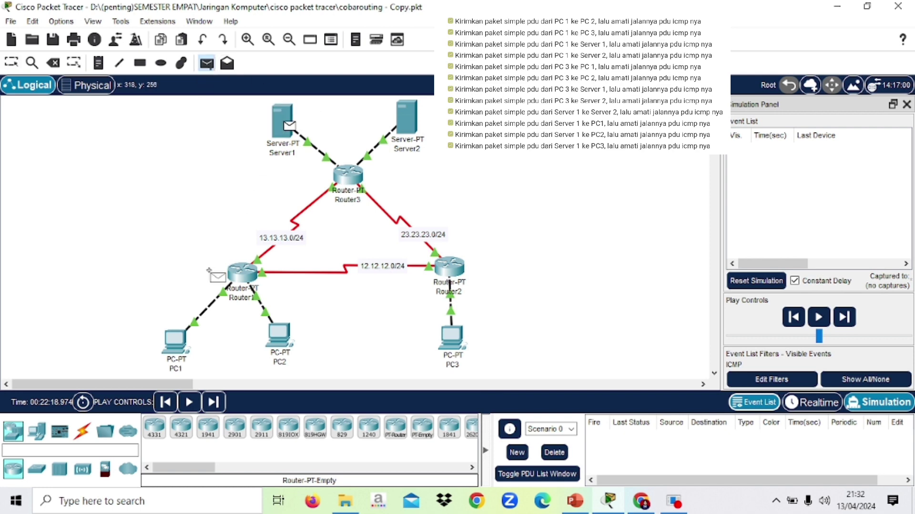
click(176, 339)
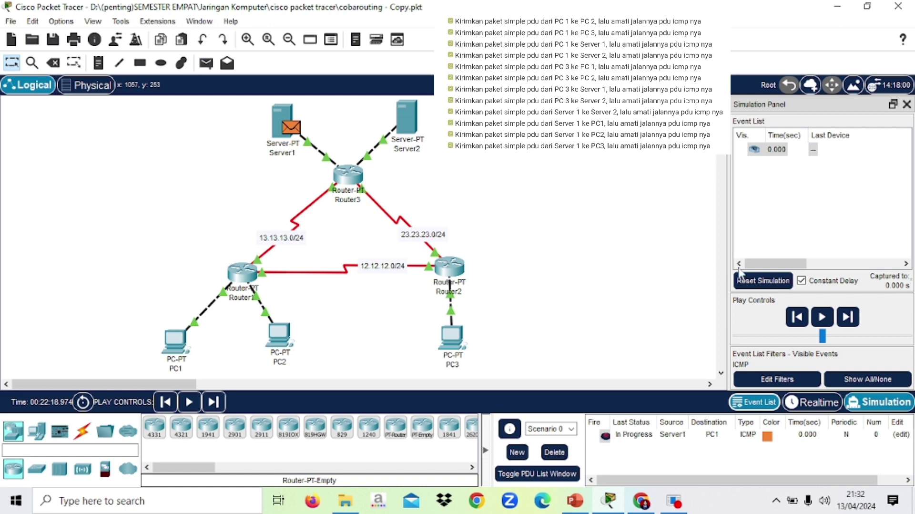
Step: Advance the simulation event by event until the Server1-to-PC1 packet's reply is back at Server1, and delete the scenario
click(850, 320)
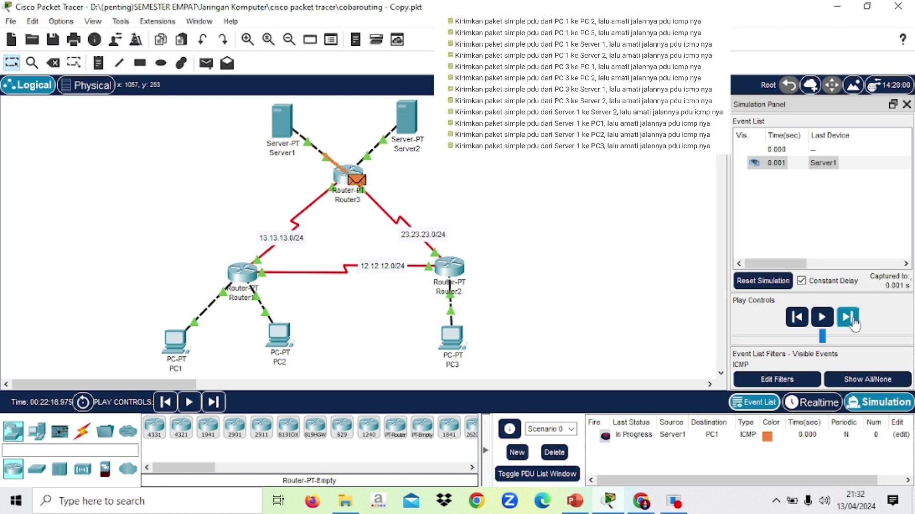
click(852, 319)
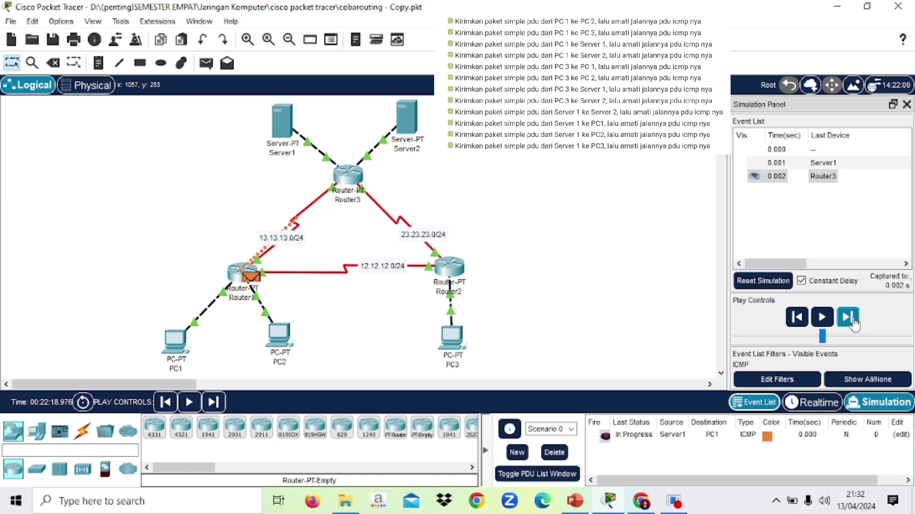
click(848, 317)
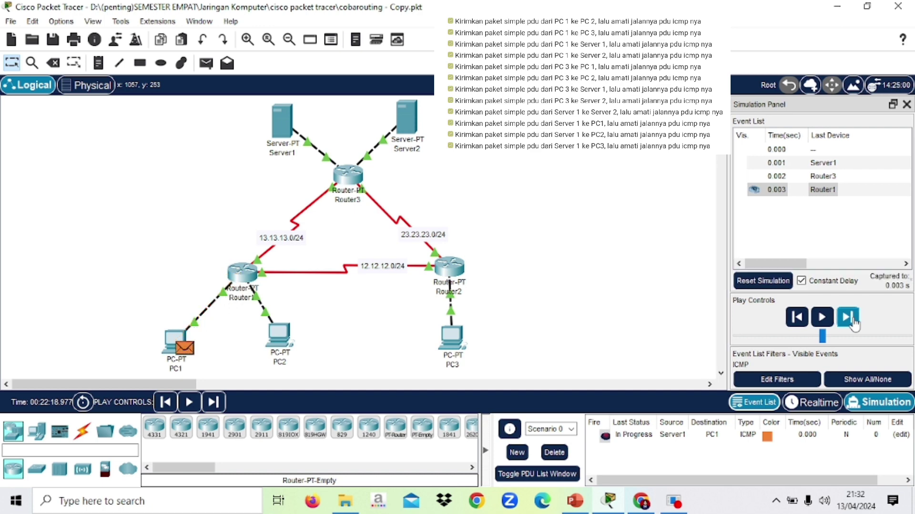
click(853, 322)
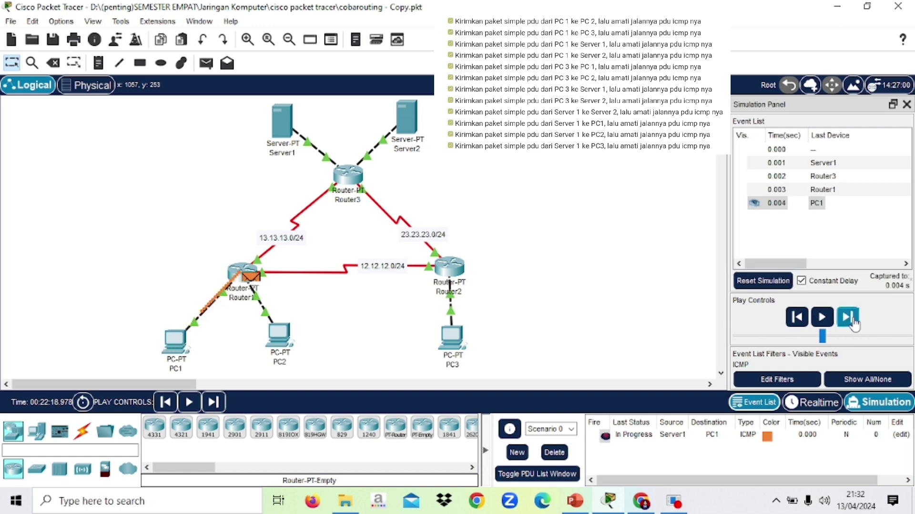
click(848, 317)
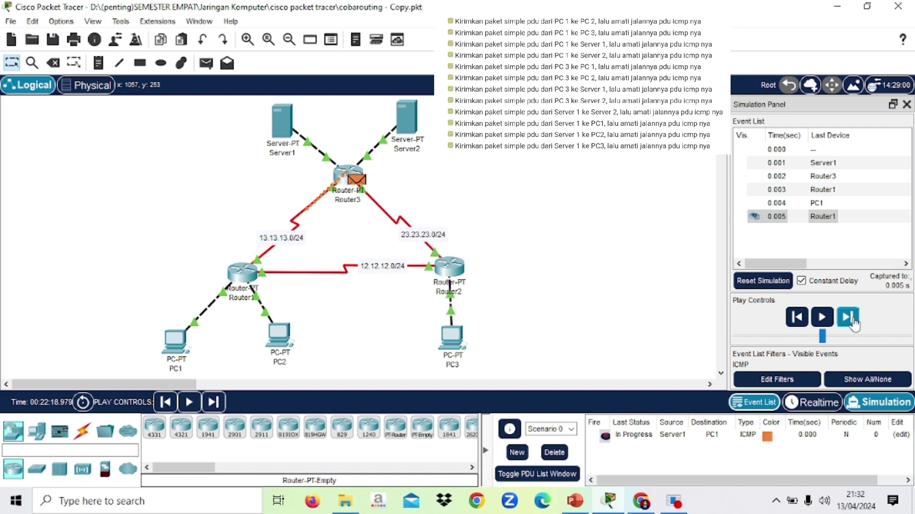
click(852, 320)
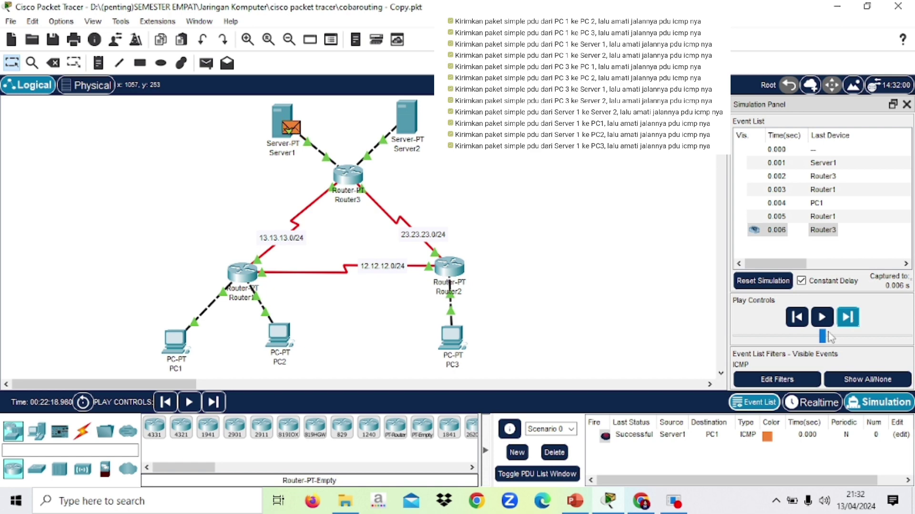
click(555, 453)
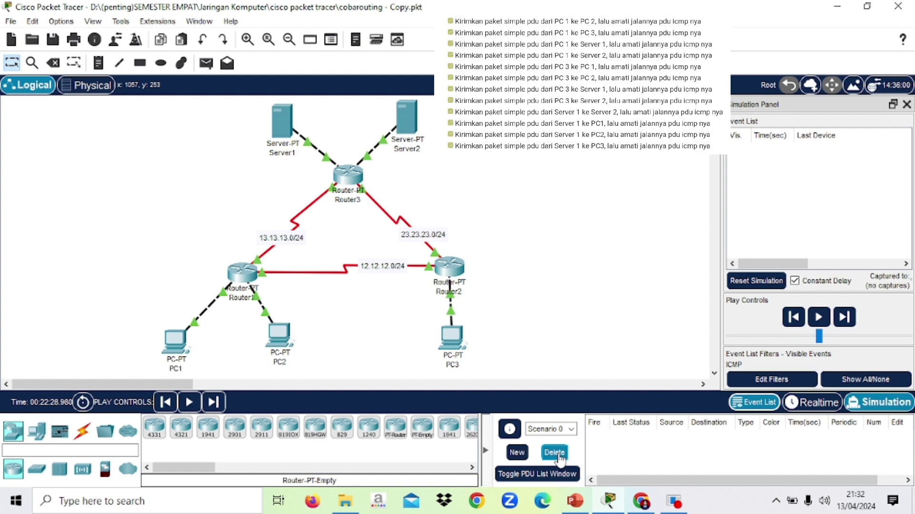
Step: Create a simple PDU from Server1 to PC2
click(206, 63)
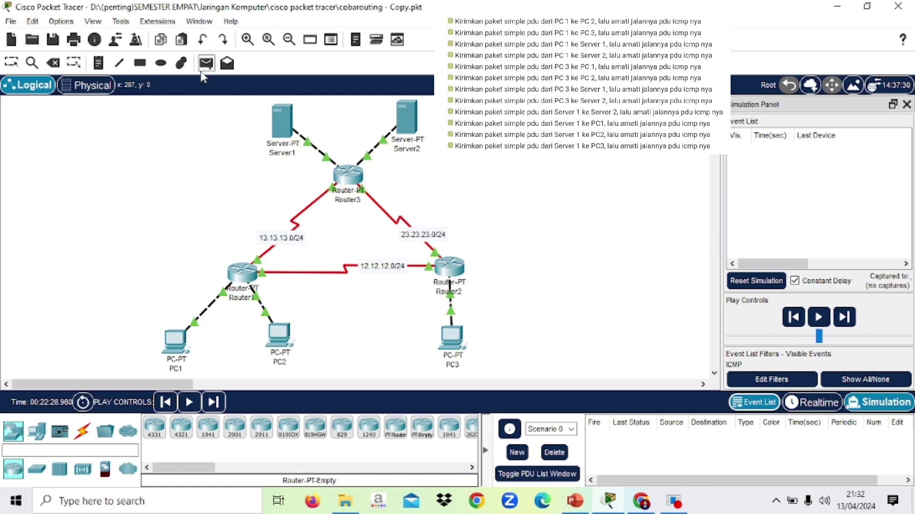
click(278, 125)
click(281, 333)
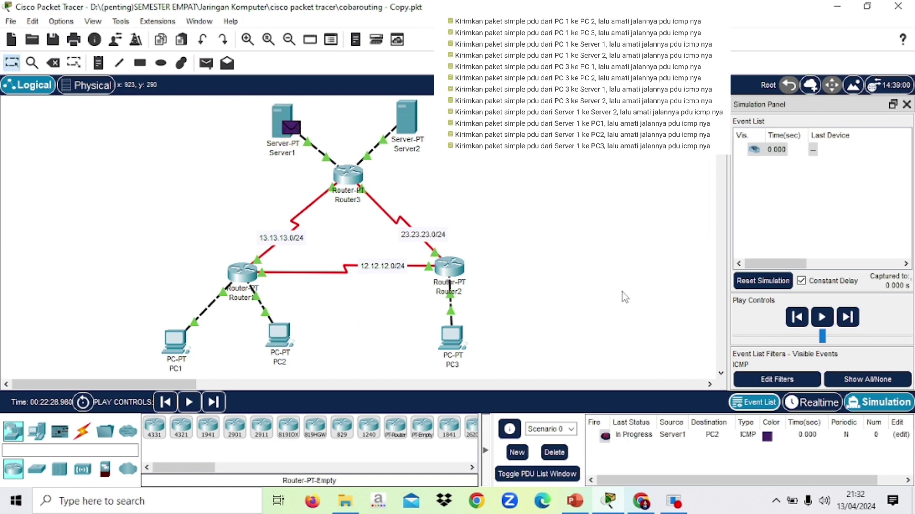
Step: Advance the simulation event by event until the Server1-to-PC2 packet's reply is back at Server1, and delete the scenario
click(847, 317)
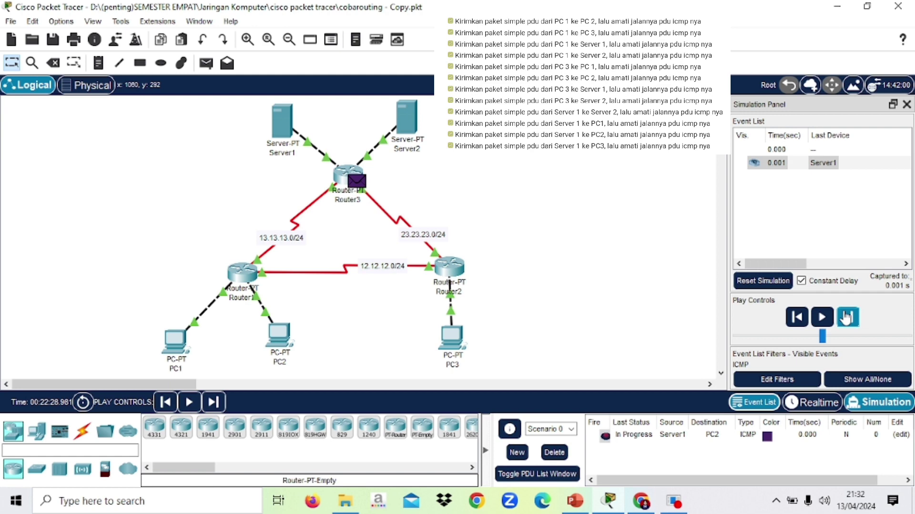
click(847, 317)
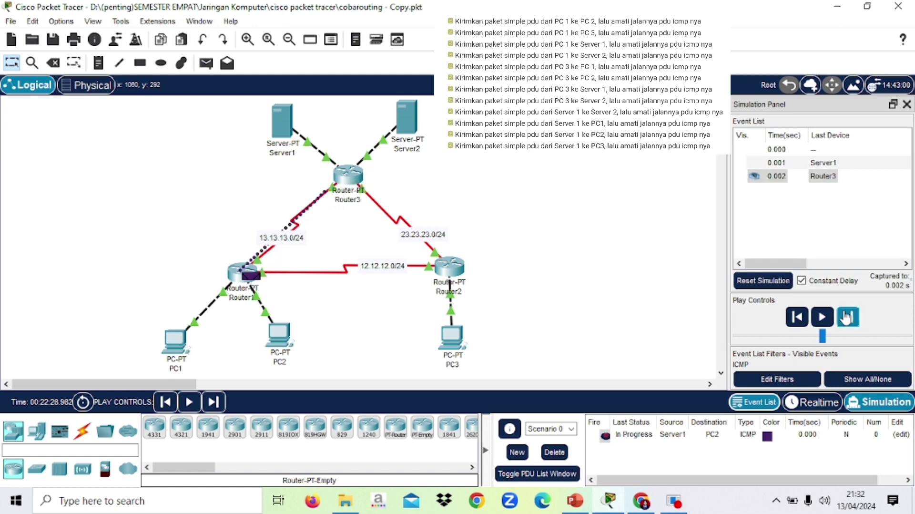
click(847, 317)
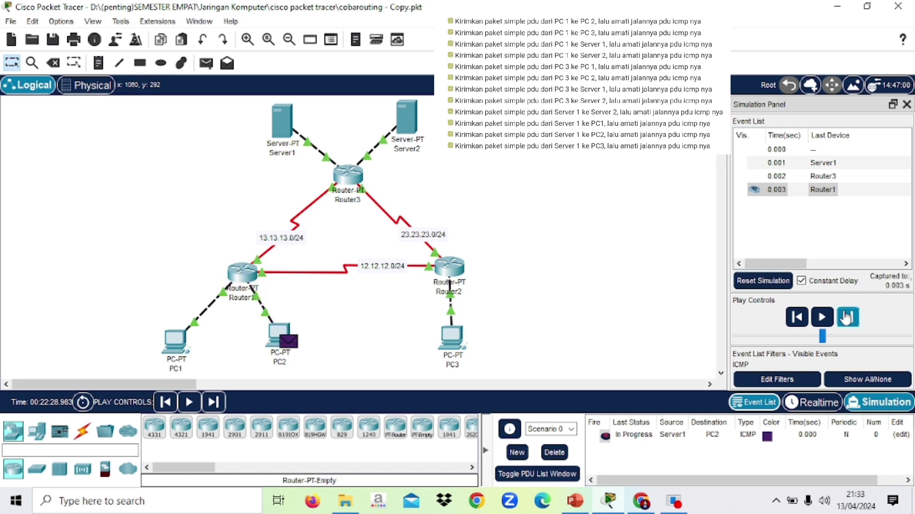
click(847, 317)
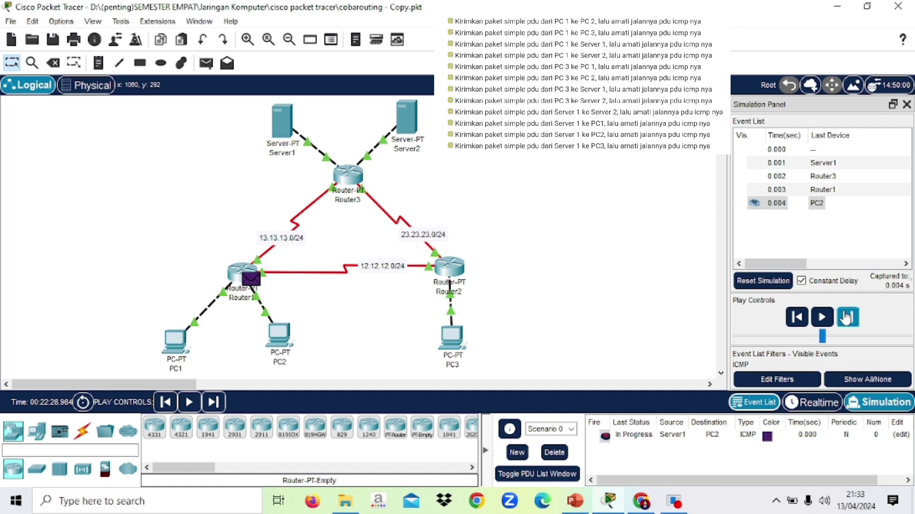
click(847, 316)
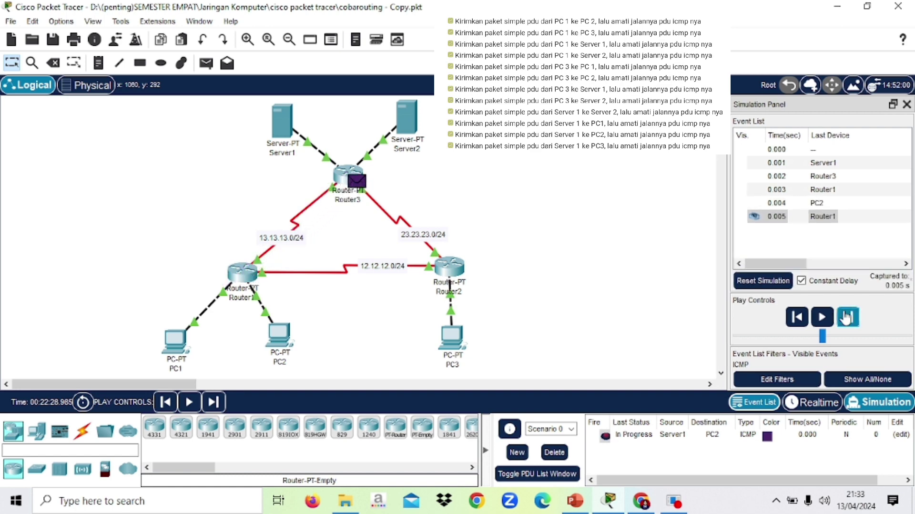
click(846, 317)
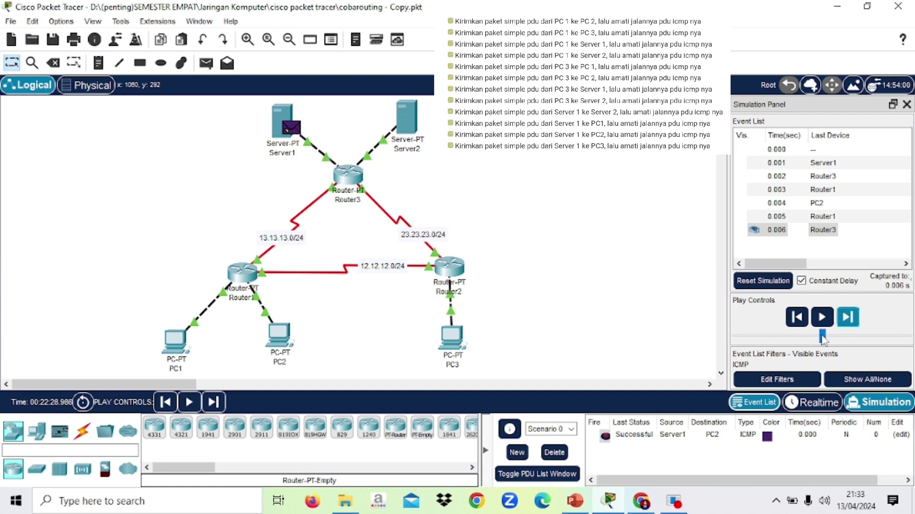
click(554, 453)
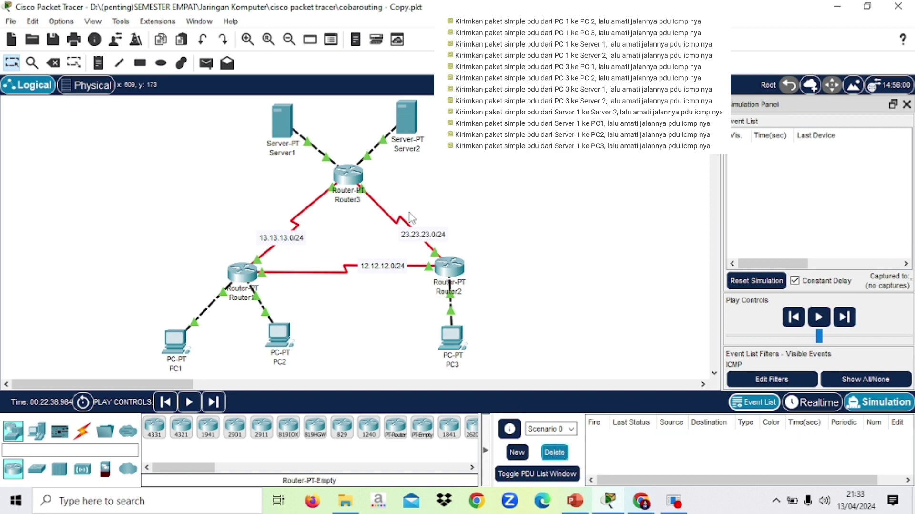
Step: Create a simple PDU from Server1 to PC3
click(208, 64)
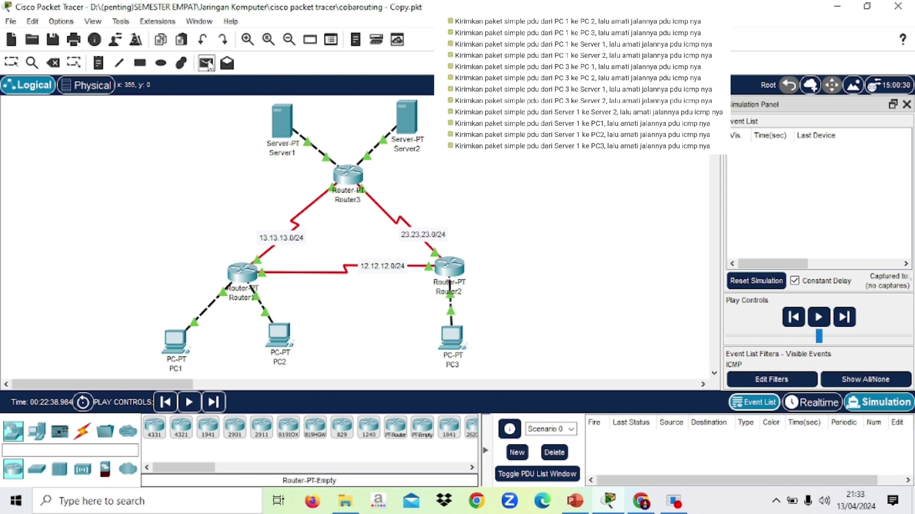
click(281, 121)
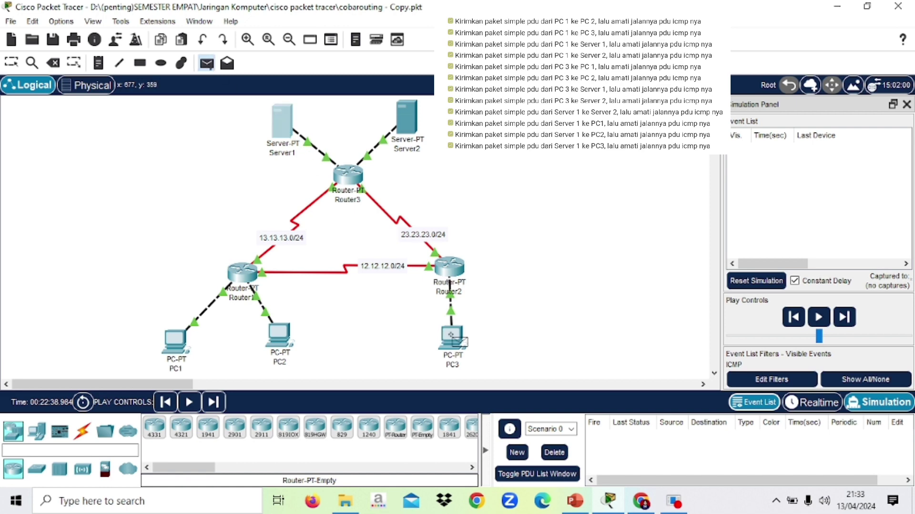
click(278, 129)
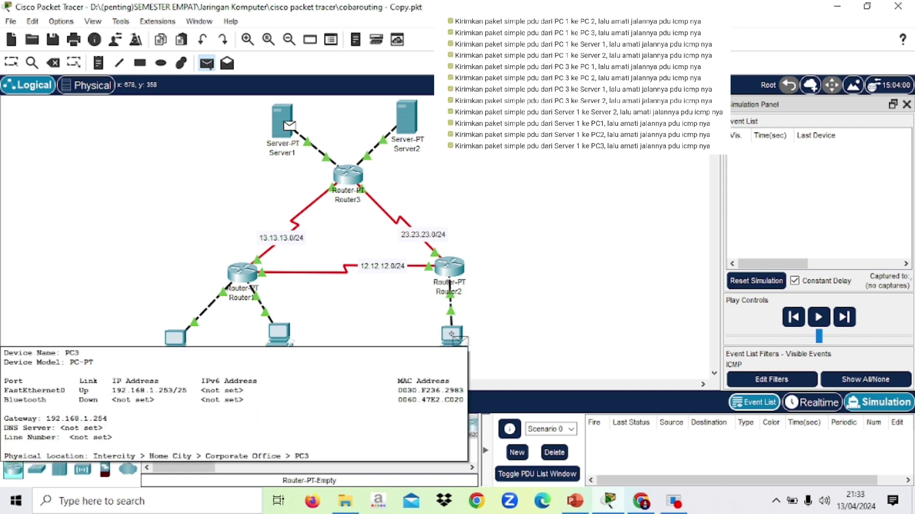
click(455, 338)
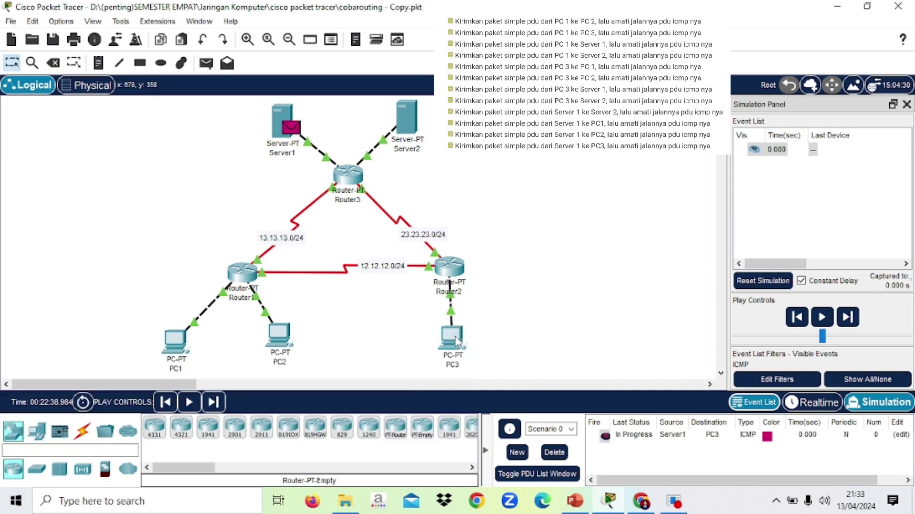
Step: Advance the simulation event by event until the Server1-to-PC3 packet's reply is back at Server1, and delete the scenario
click(849, 317)
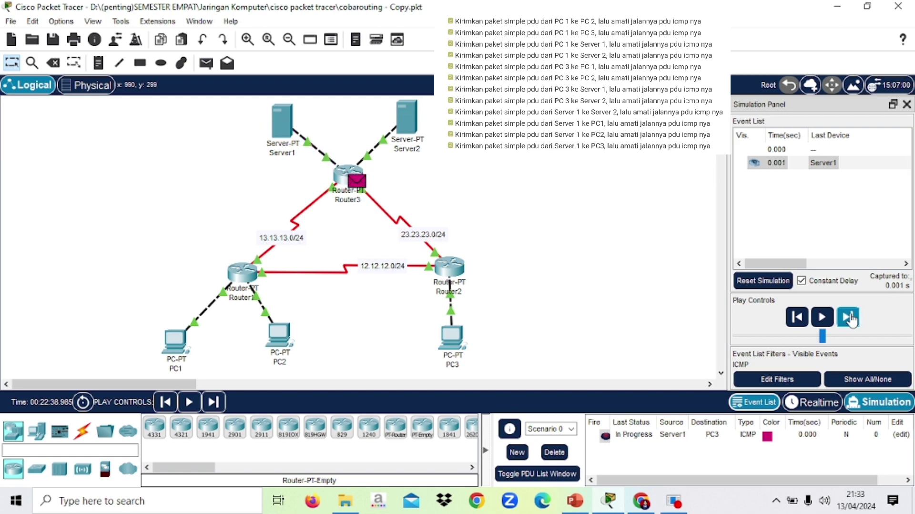
click(849, 318)
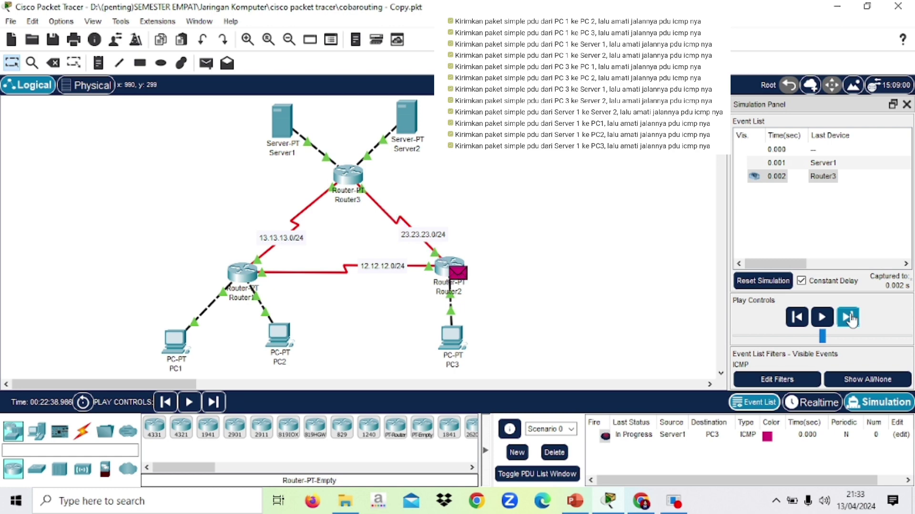
click(848, 317)
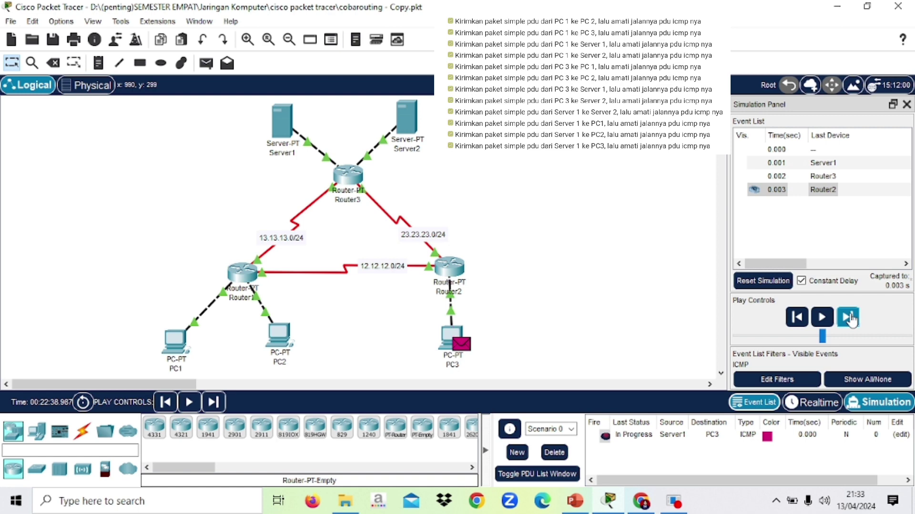
click(849, 317)
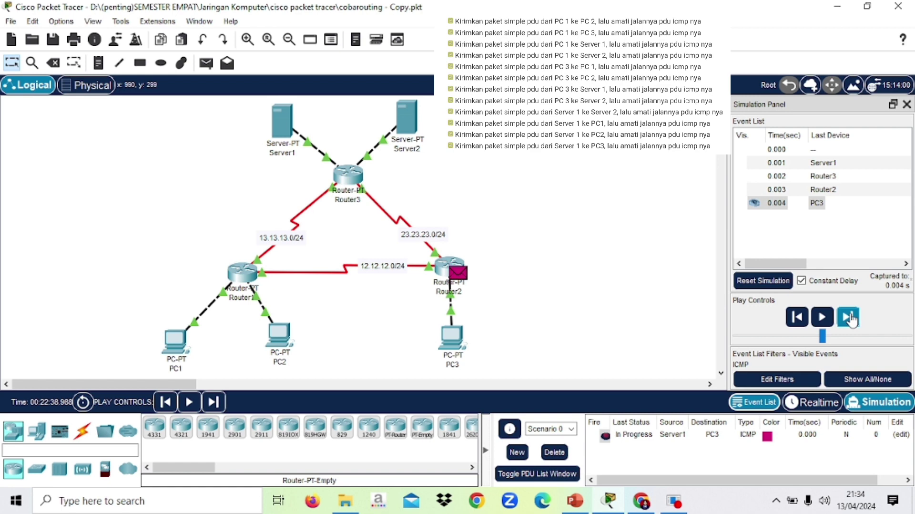
click(848, 317)
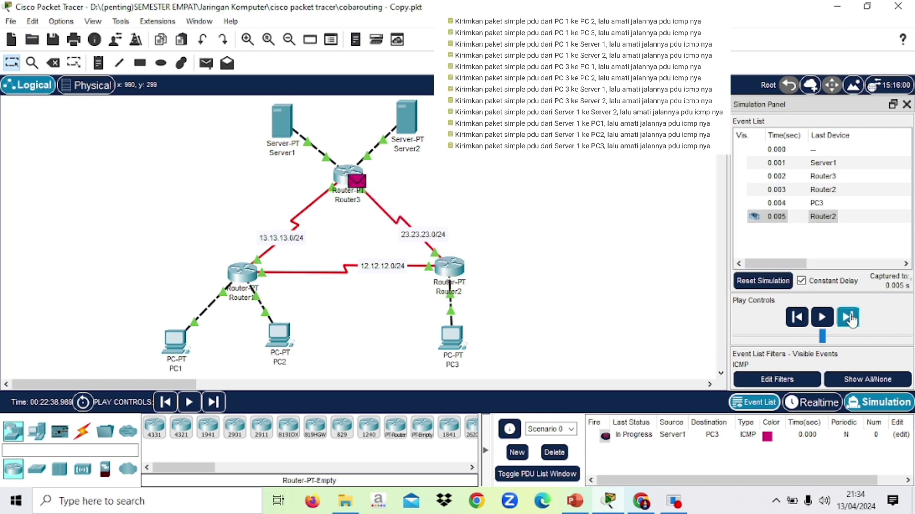
click(849, 317)
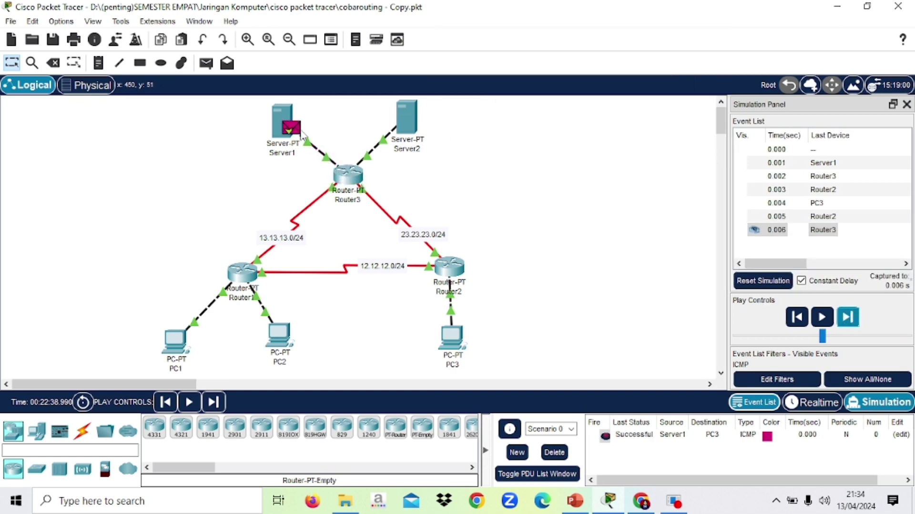
click(557, 450)
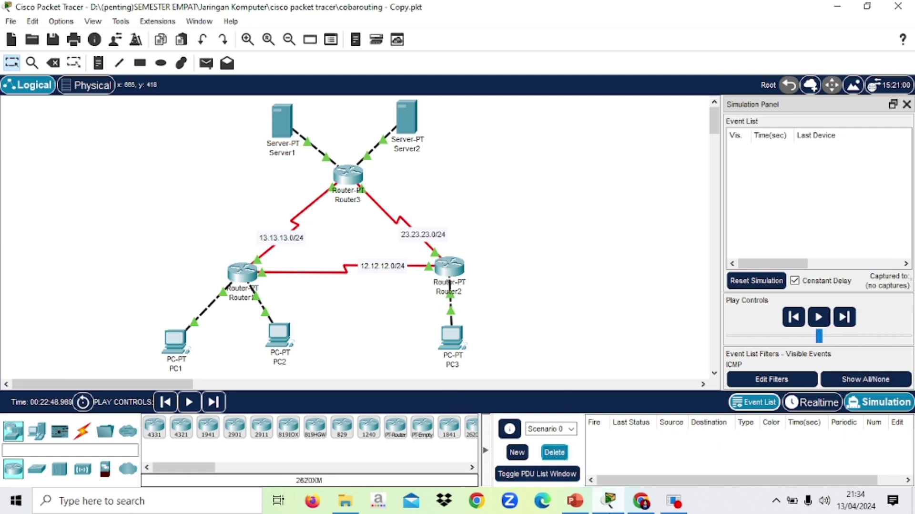
Step: Switch to the ROUTING STATIK page in Chrome and read the instructions following the simple PDU scenarios in point 3
mouse_move(608, 505)
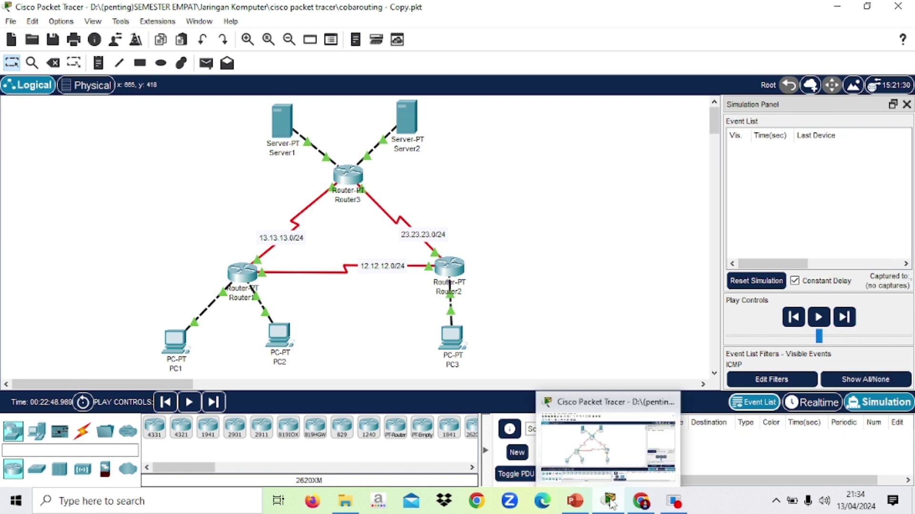
click(641, 500)
scroll(472, 314, down, 5)
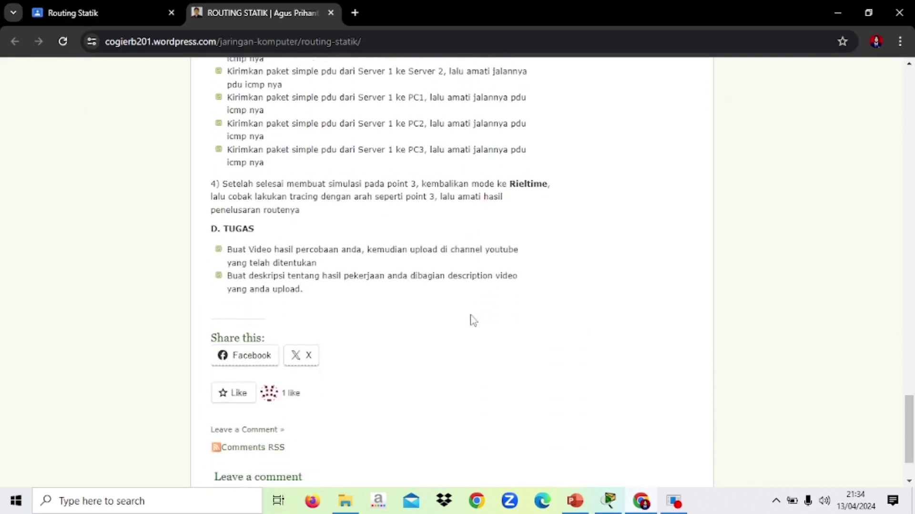
scroll(470, 319, up, 1)
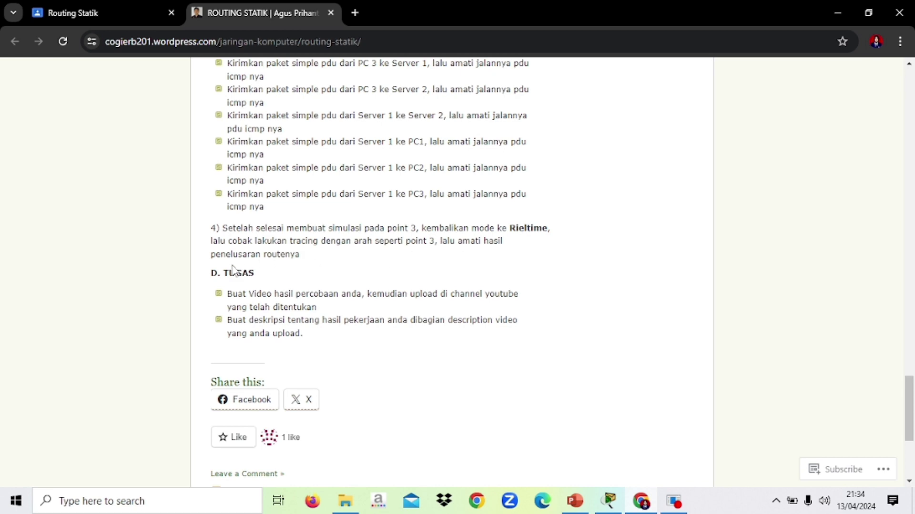
scroll(296, 266, up, 5)
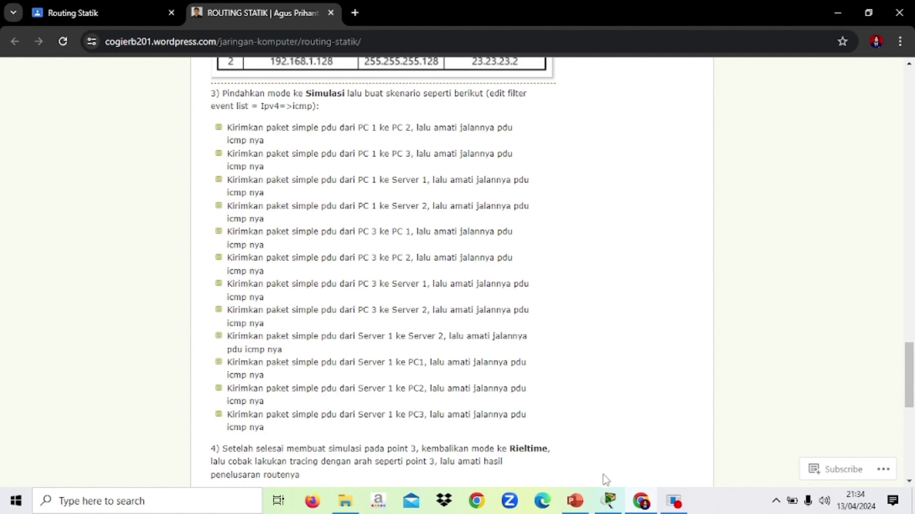
Step: Return to Cisco Packet Tracer, switch to Realtime mode, and open the Command Prompt of PC1
click(605, 509)
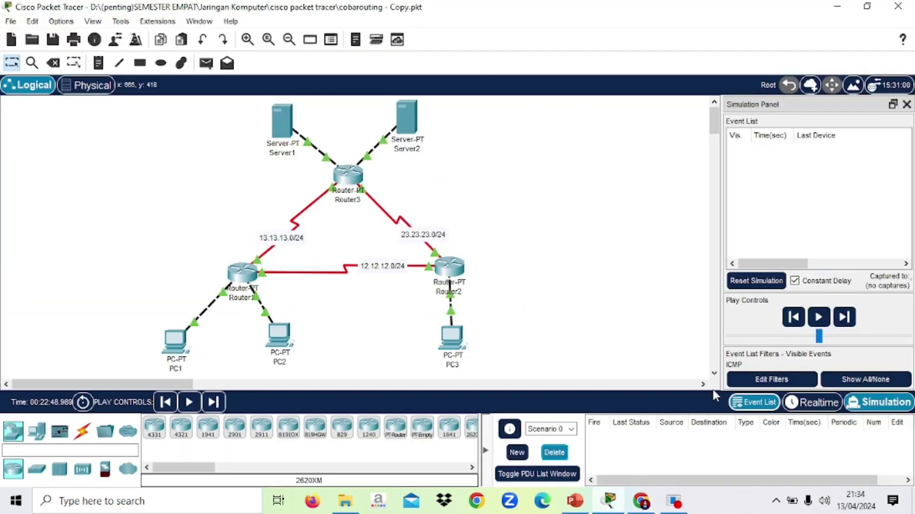
click(808, 403)
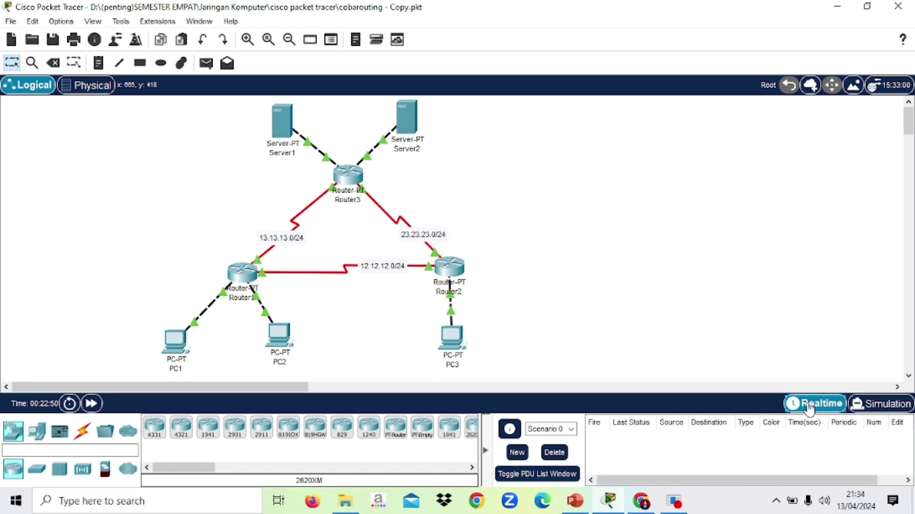
mouse_move(190, 352)
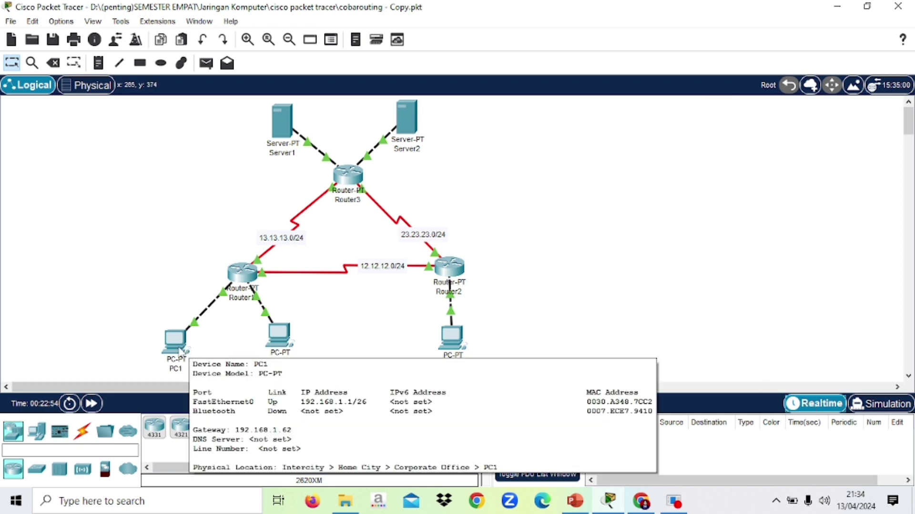
click(180, 350)
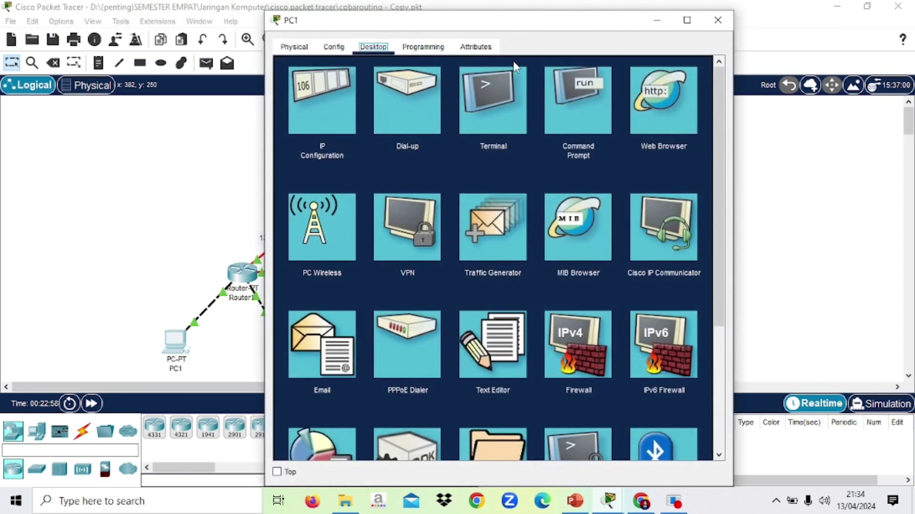
click(571, 95)
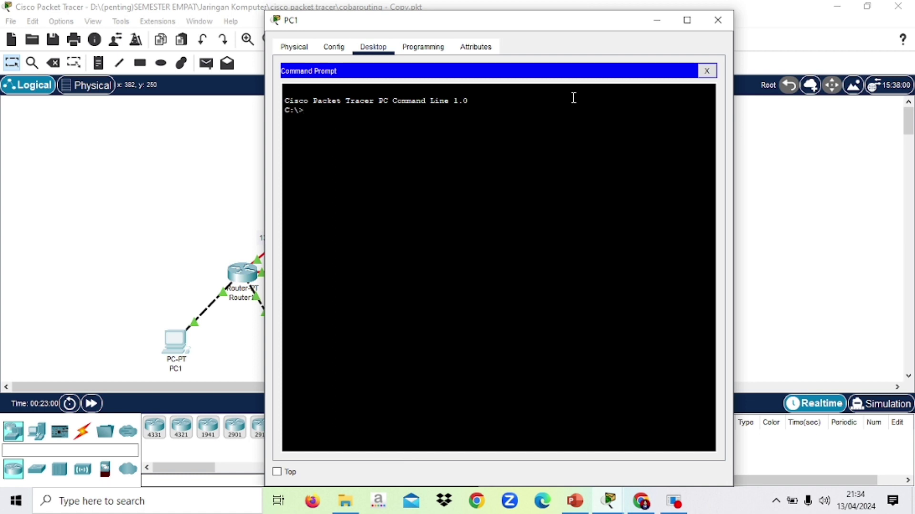
Step: Trace the route from PC1 to PC2 with the command tracert 192.168.1.65
text(tracert)
text(192.)
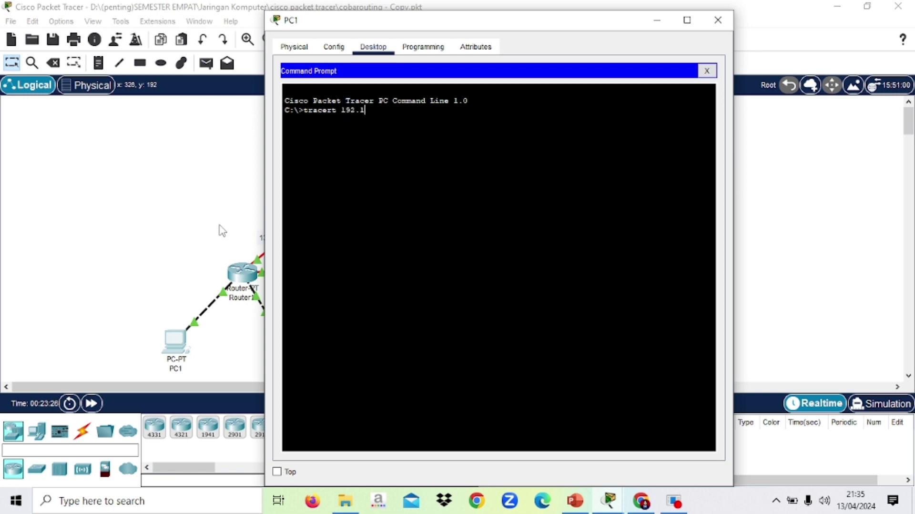
text(168.1.65)
key(Return)
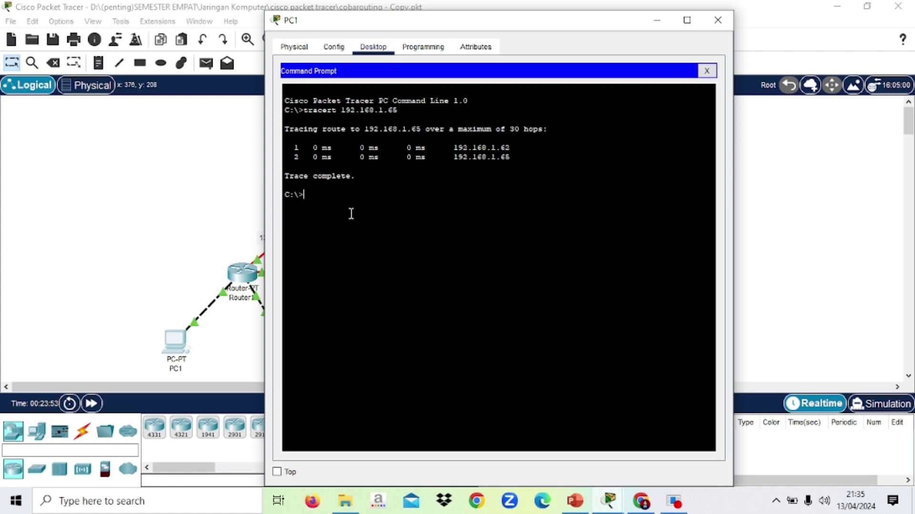
Step: Trace the route from PC1 to PC3 with the command tracert 192.168.1.253
text(tracer)
text(t 192.168)
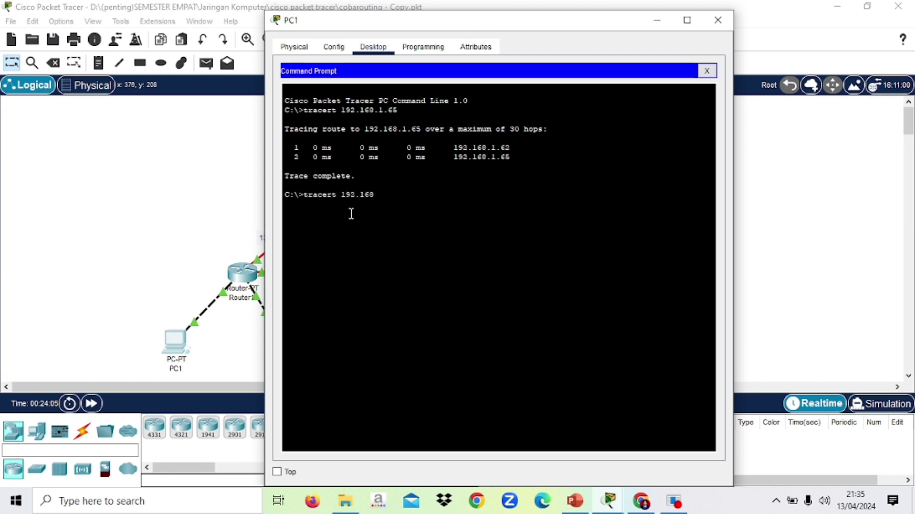
text(.1)
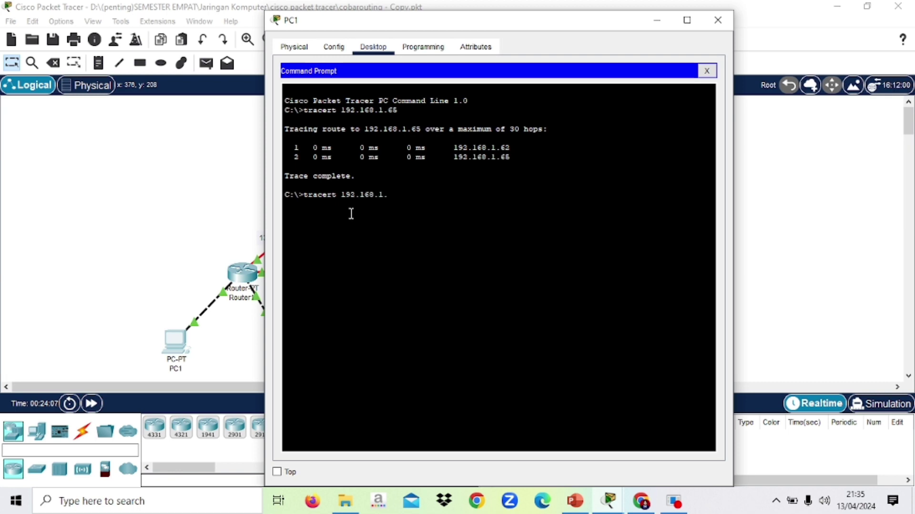
text(.)
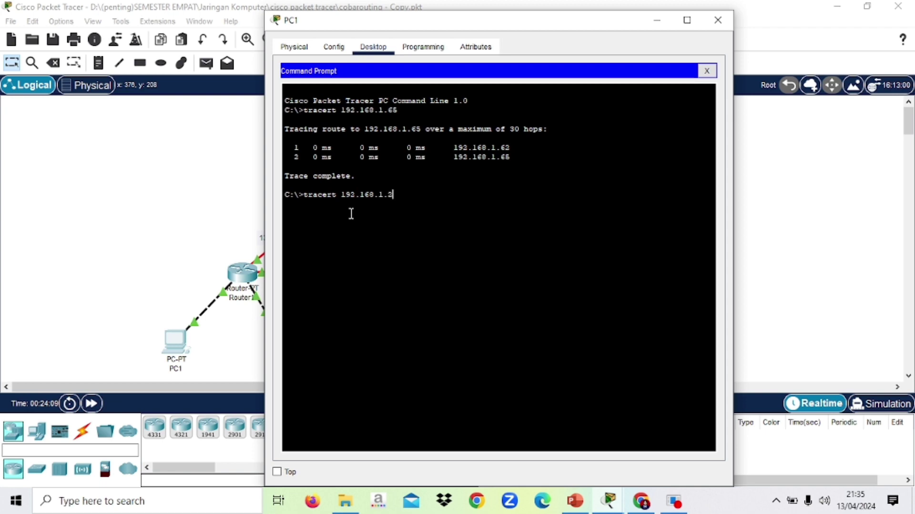
text(253)
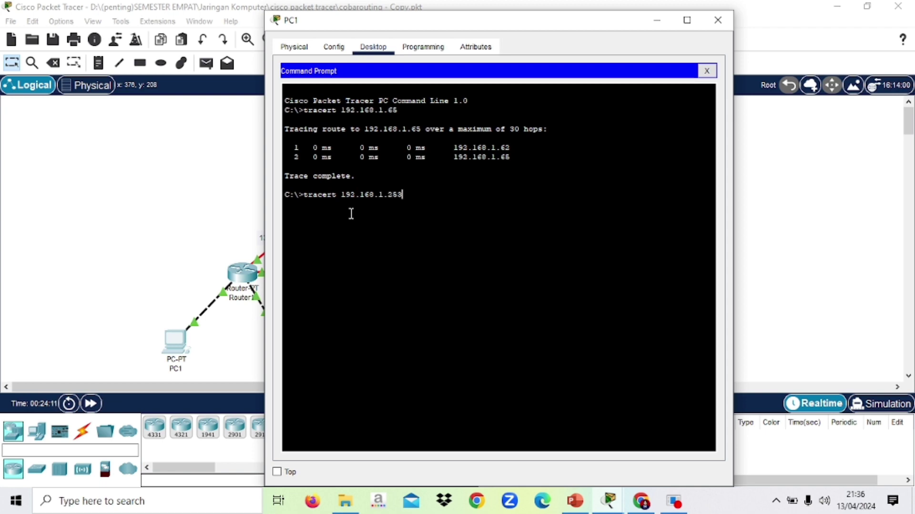
key(Return)
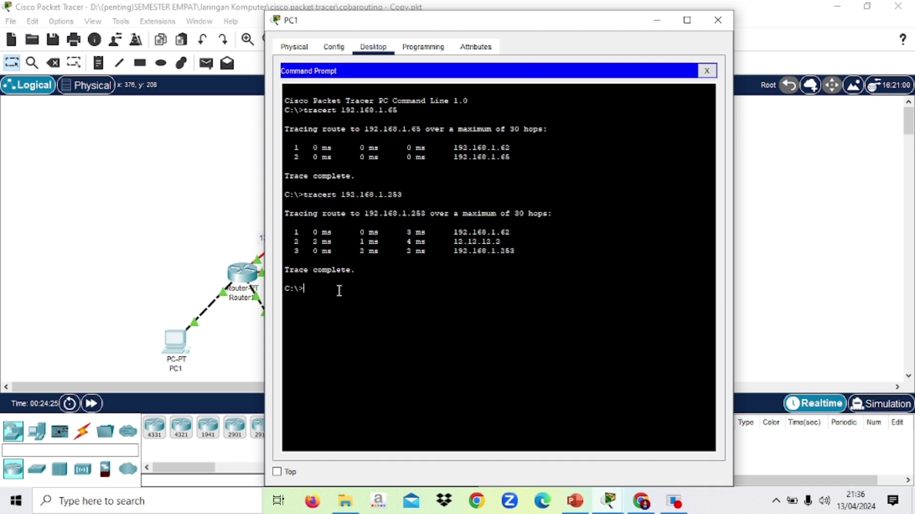
Step: Trace the routes from PC1 to Server1 and Server2 with tracert 33.33.33.1 and tracert 43.43.43.1, and close PC1's window
text(racert 33.33.33.1)
key(Return)
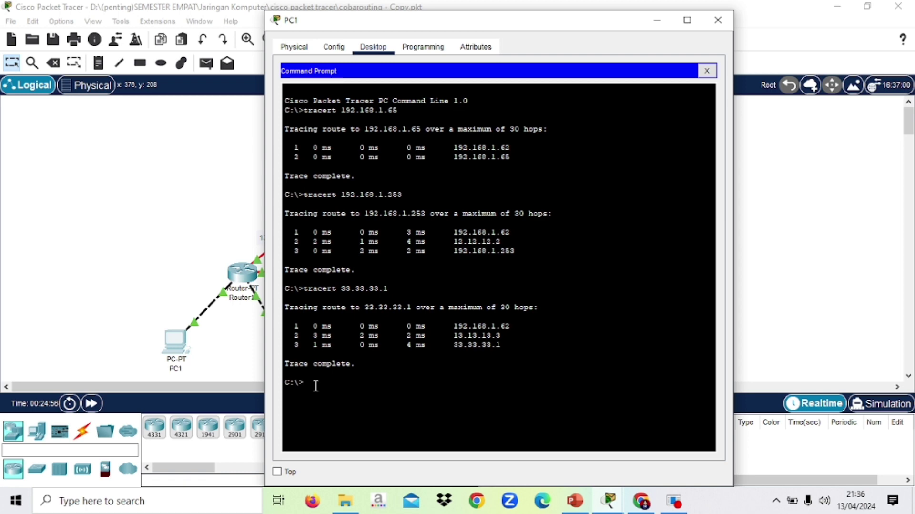
text(tracert 43.43.43.1)
key(Return)
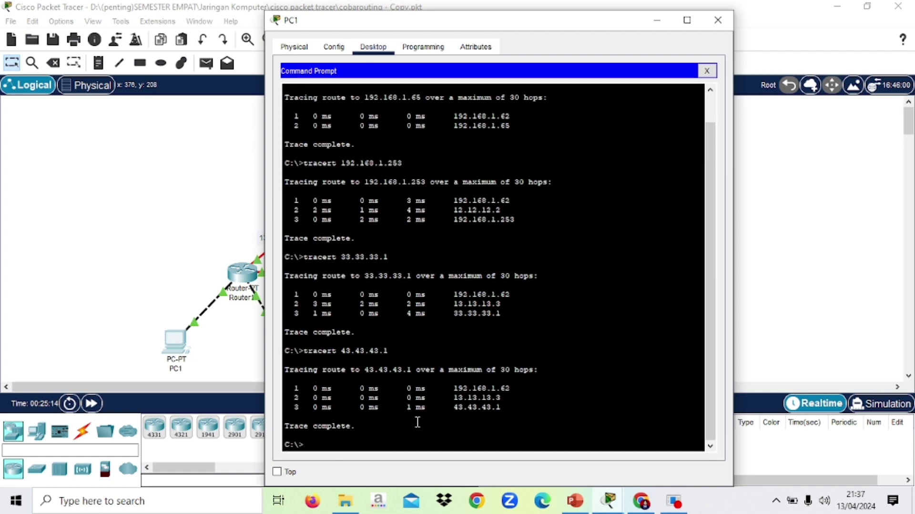
click(717, 21)
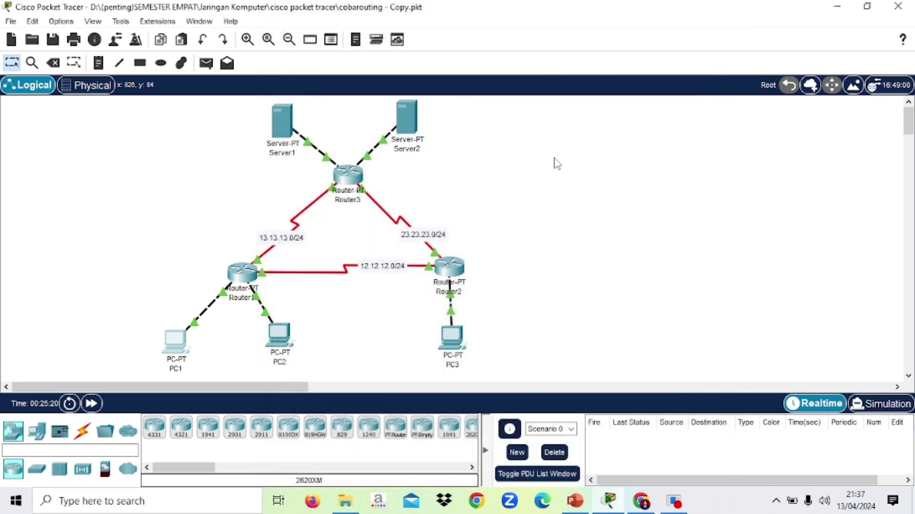
Step: Open PC3's Command Prompt and trace the routes to PC1 and PC2 with tracert 192.168.1.1 and tracert 192.168.1.65
click(450, 338)
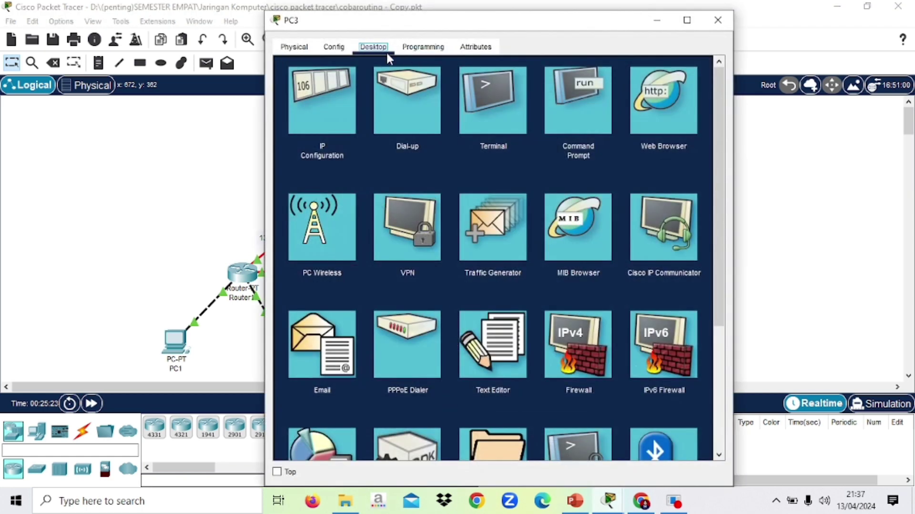
click(574, 114)
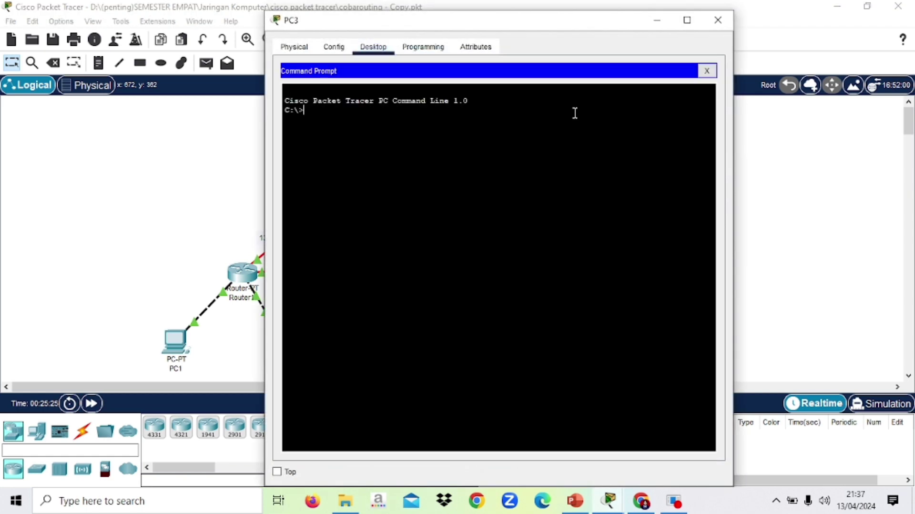
text(tracert 192.168.1.1)
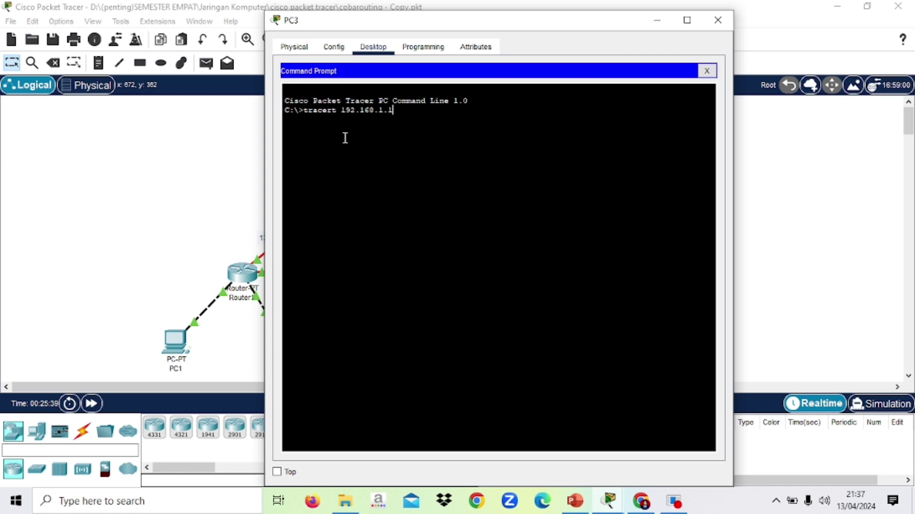
key(Return)
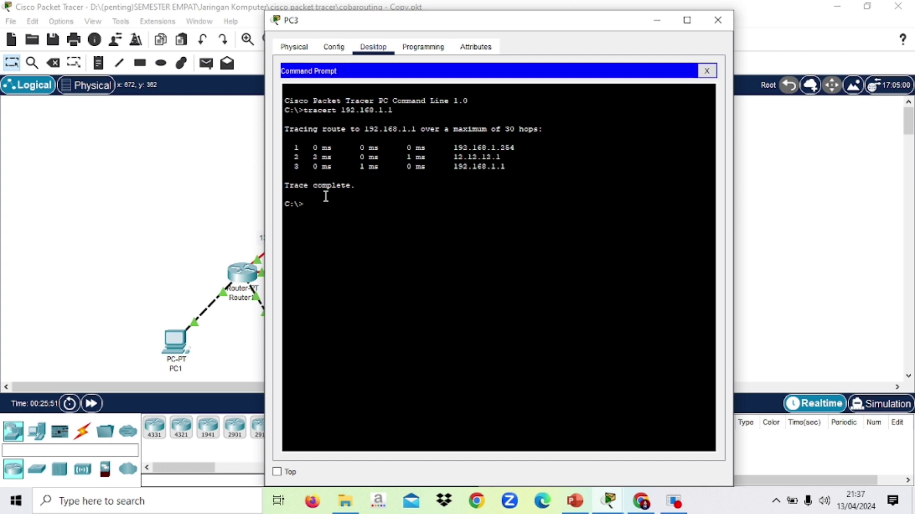
text(tracert 192.168.1.65)
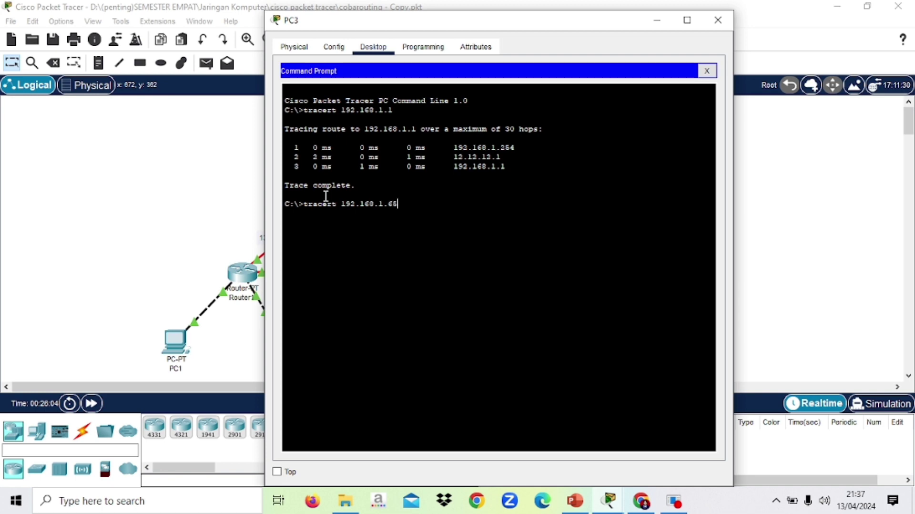
key(Return)
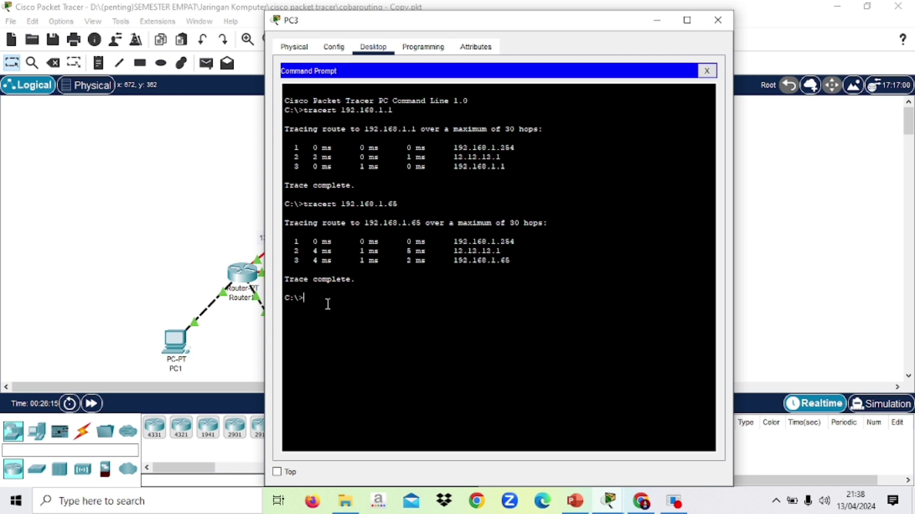
Step: Trace the routes from PC3 to Server1 and Server2 with tracert 33.33.33.1 and tracert 43.43.43.1, and close PC3's window
text(racert 33.33.33.1)
key(Return)
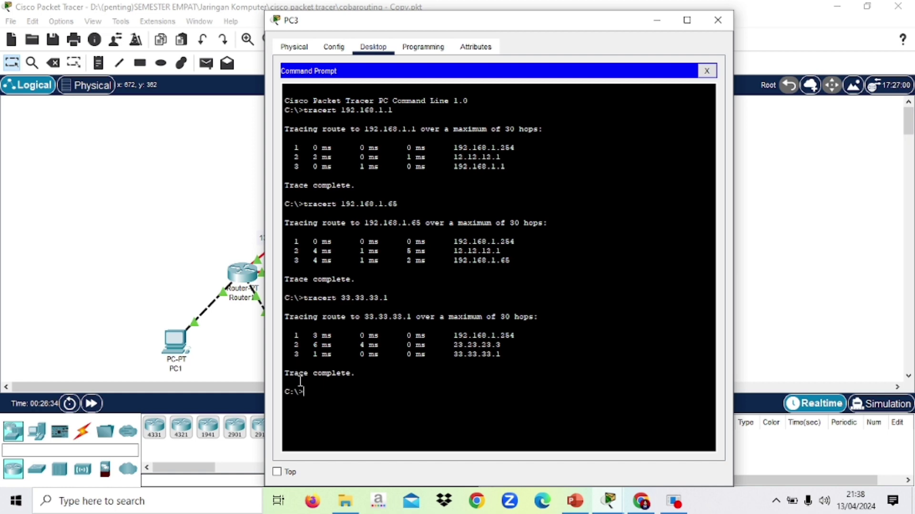
text(tracert 43.43.43.1)
key(Return)
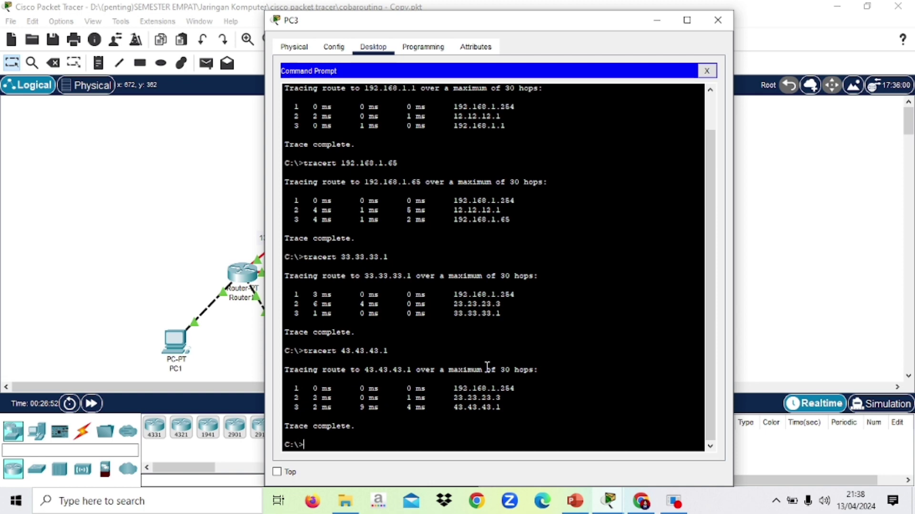
click(718, 23)
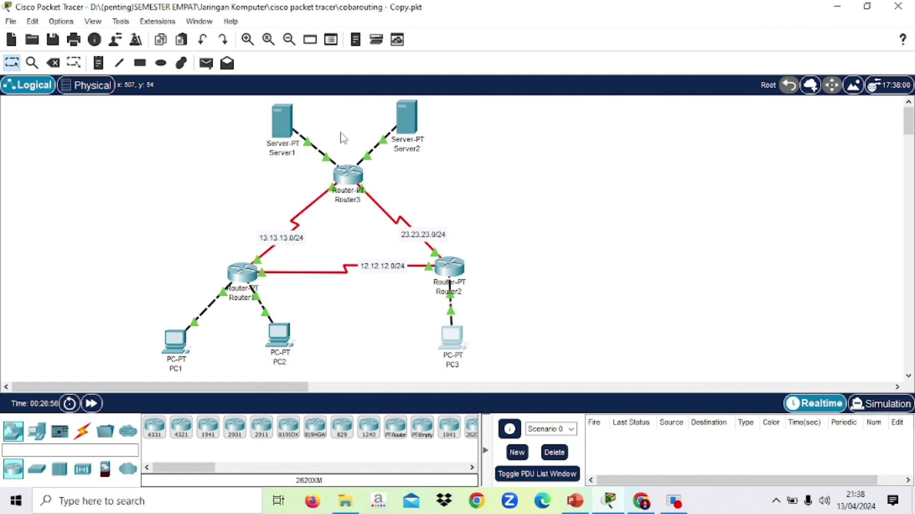
Step: Open Server1's Command Prompt and trace the route to Server2 with the command tracert 43.43.43.1
click(282, 122)
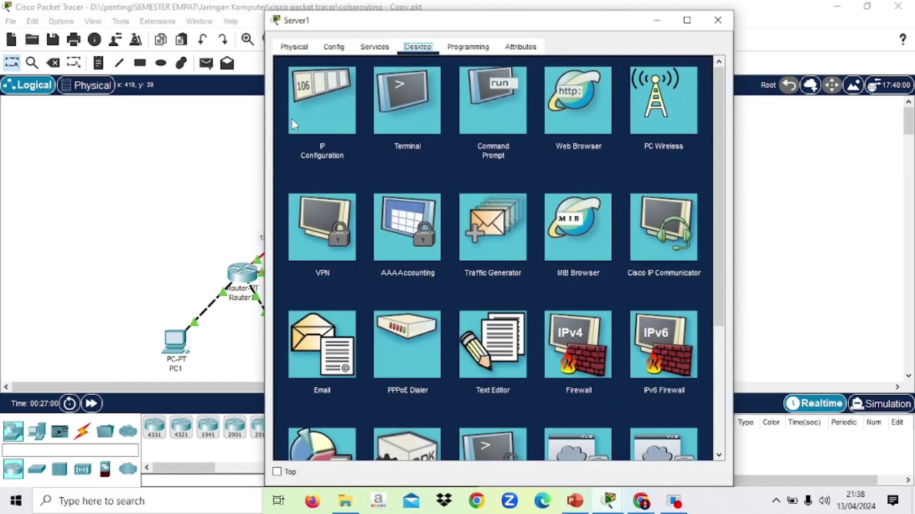
click(481, 105)
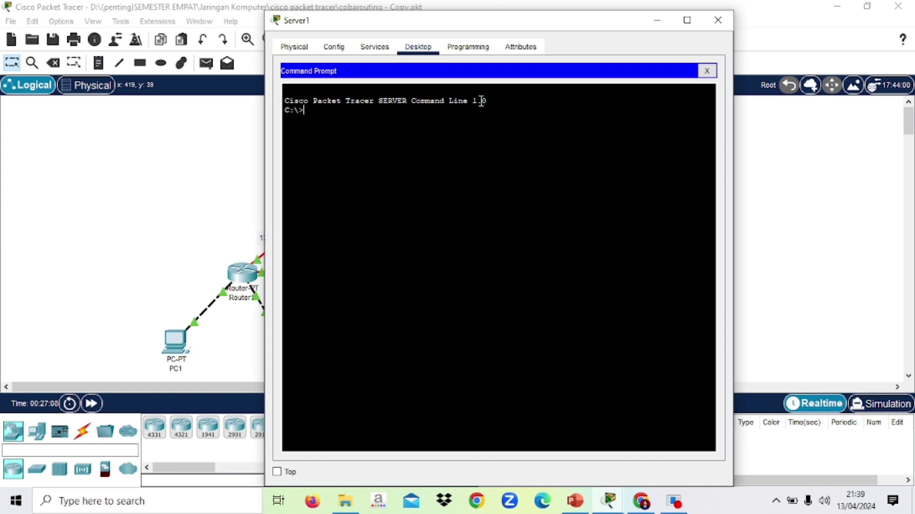
text(tracert 43.43.43.1)
key(Return)
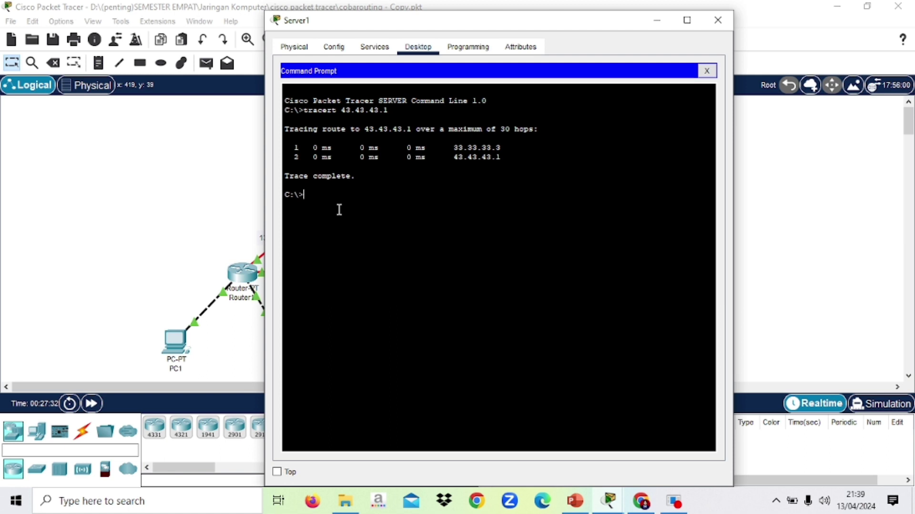
Step: Trace the routes from Server1 to PC1 and PC2 with tracert 192.168.1.1 and tracert 192.168.1.65
text(tracert 192.168.1)
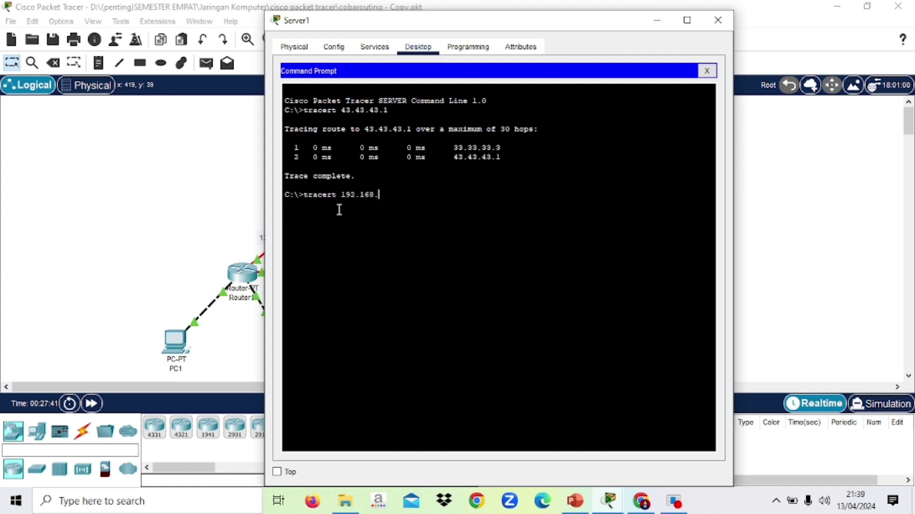
text(.1)
key(Return)
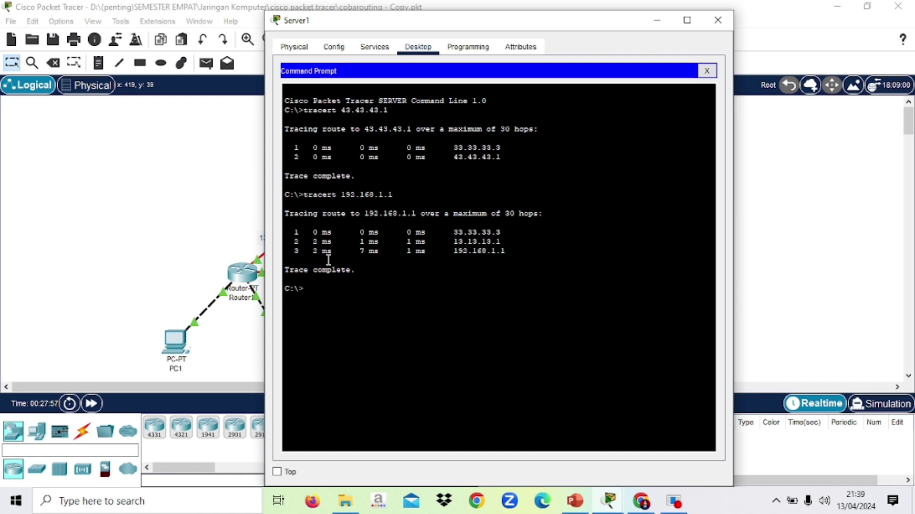
text(tracert 192.168)
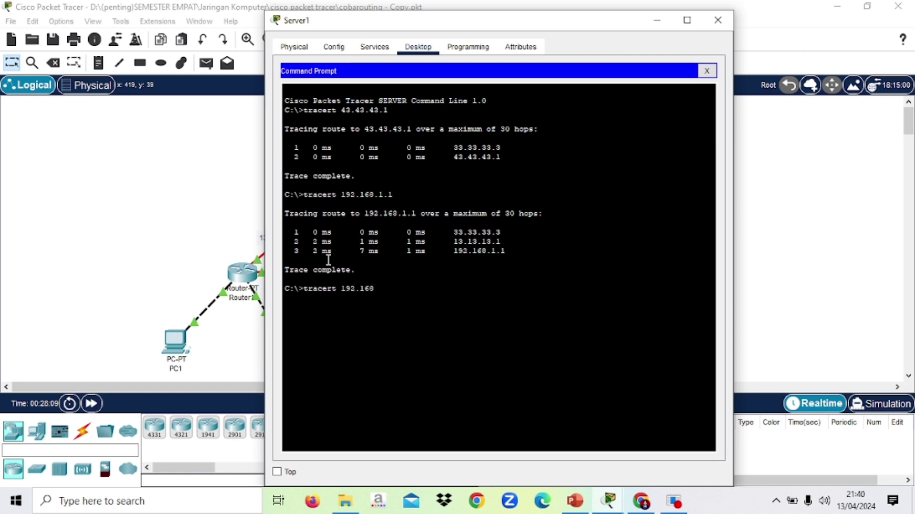
text(.1.)
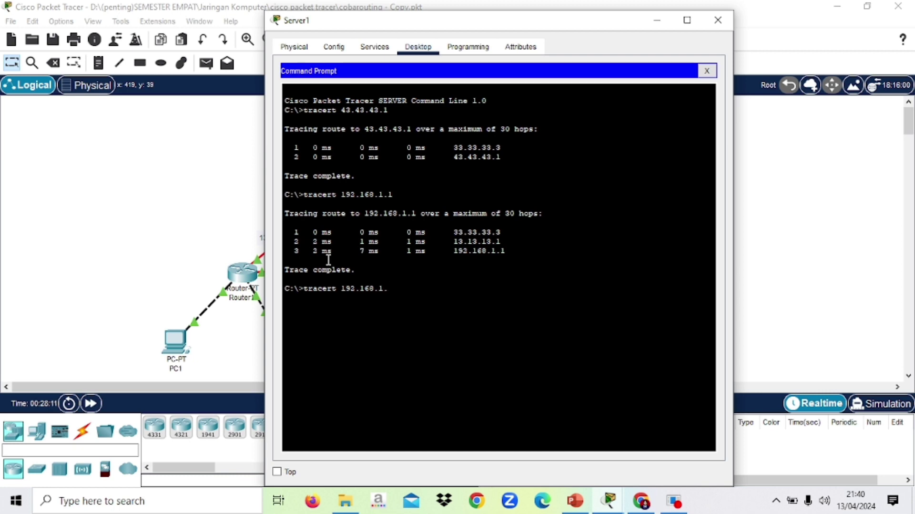
text(65)
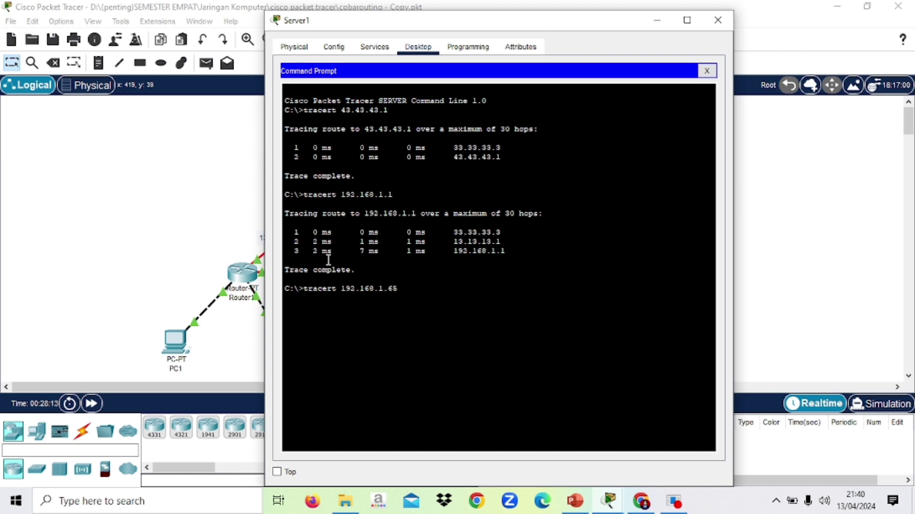
key(Return)
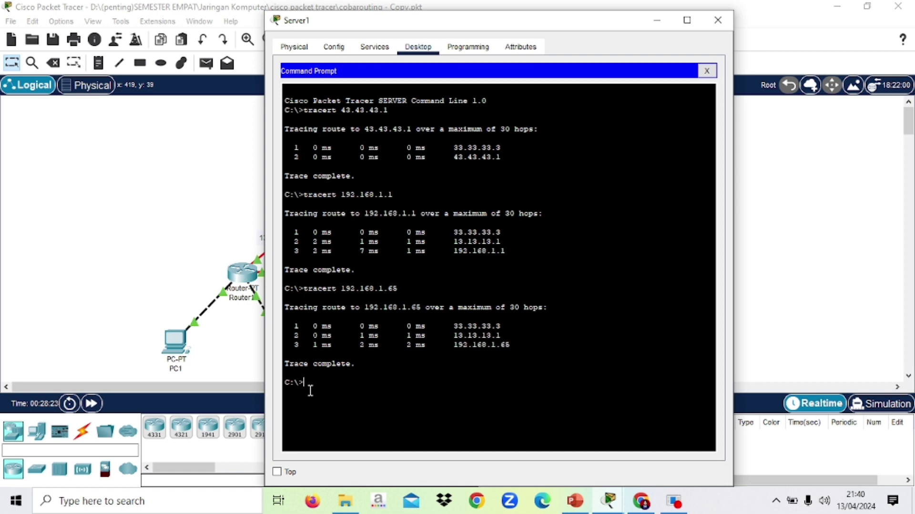
Step: Trace the route from Server1 to PC3 with tracert 192.168.1.253, review the trace output, and close Server1's window
text(tracert 192.168.1.253)
key(Return)
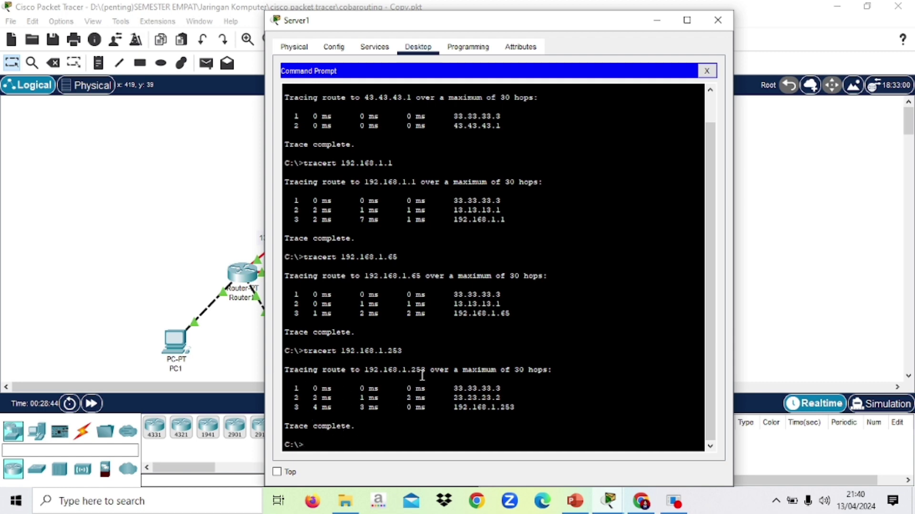
scroll(423, 375, up, 1)
scroll(423, 375, down, 1)
scroll(448, 152, up, 1)
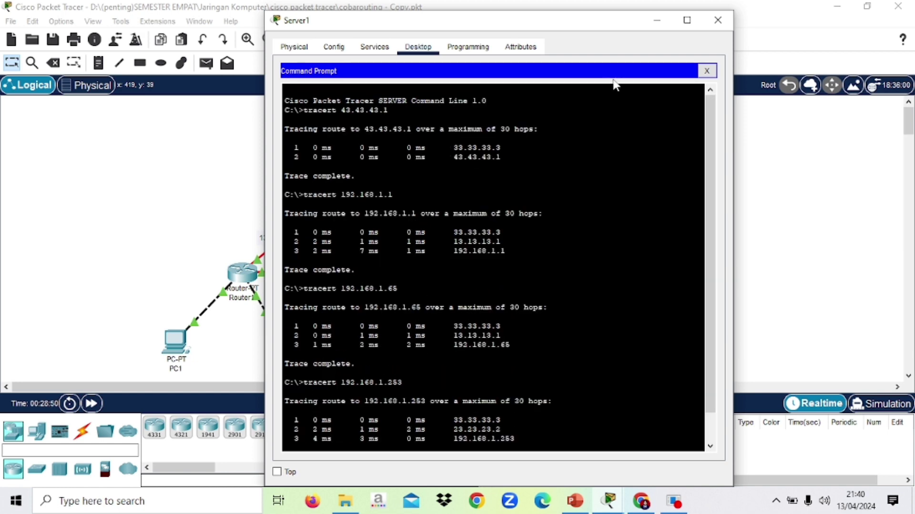
click(718, 20)
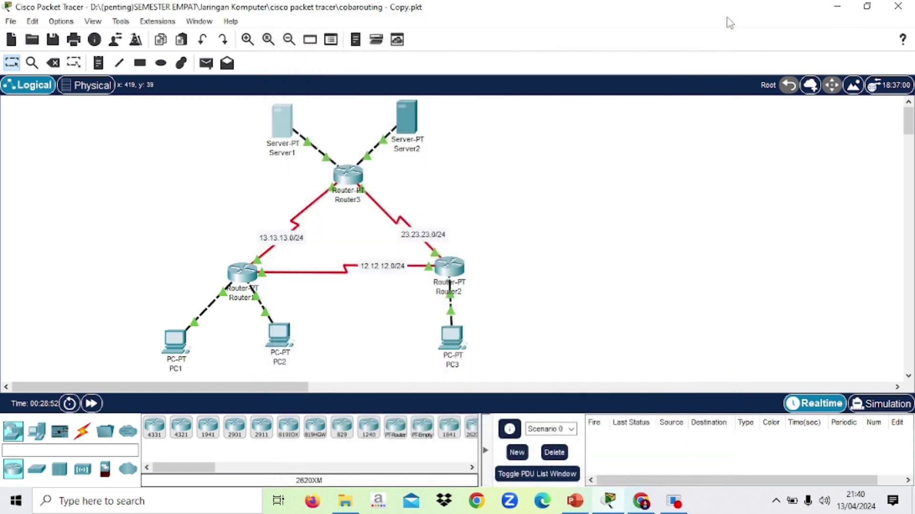